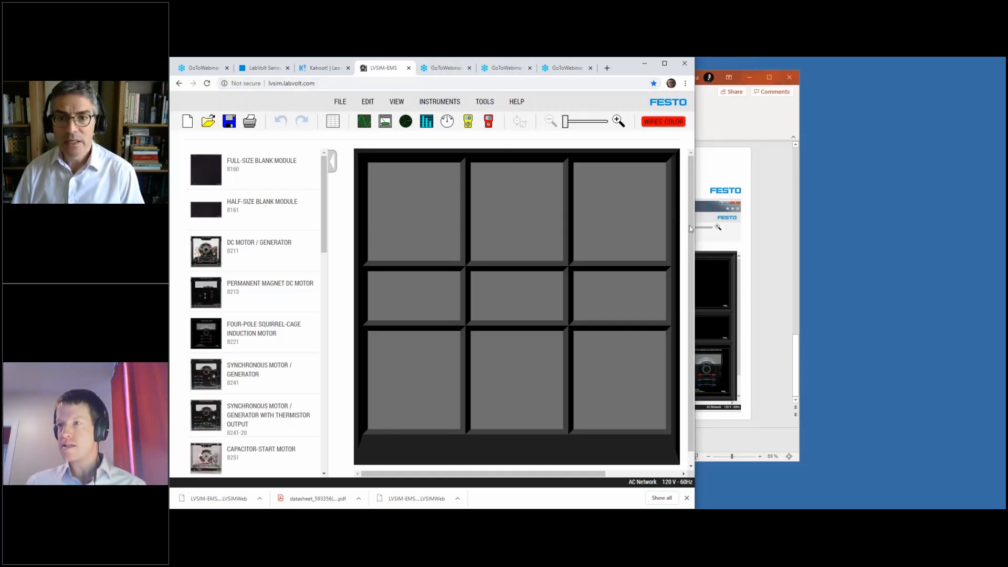
- Widen the browser window showing the online LVSIM-EMS and highlight its web address
left_click_drag(695, 226, 739, 230)
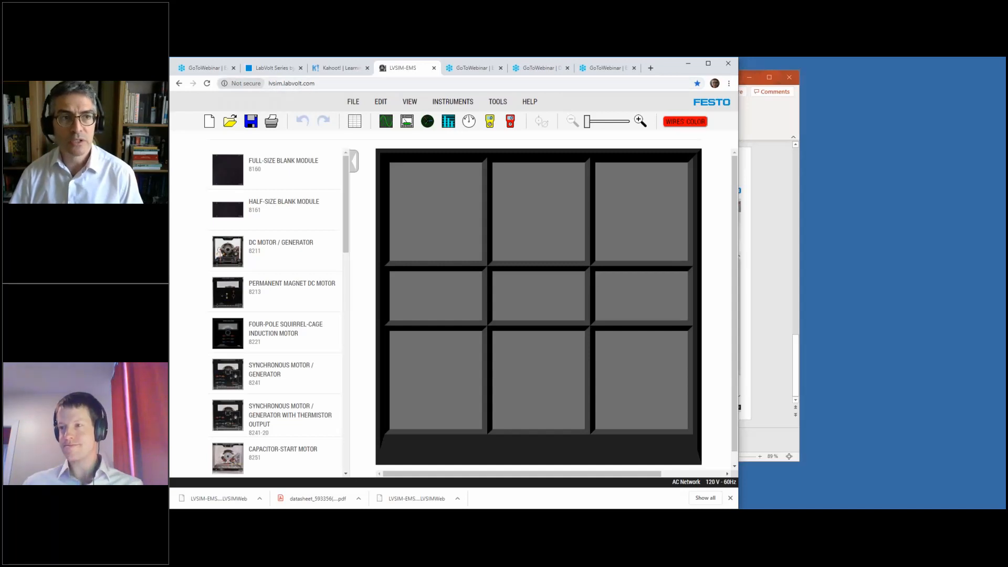
left_click(269, 83)
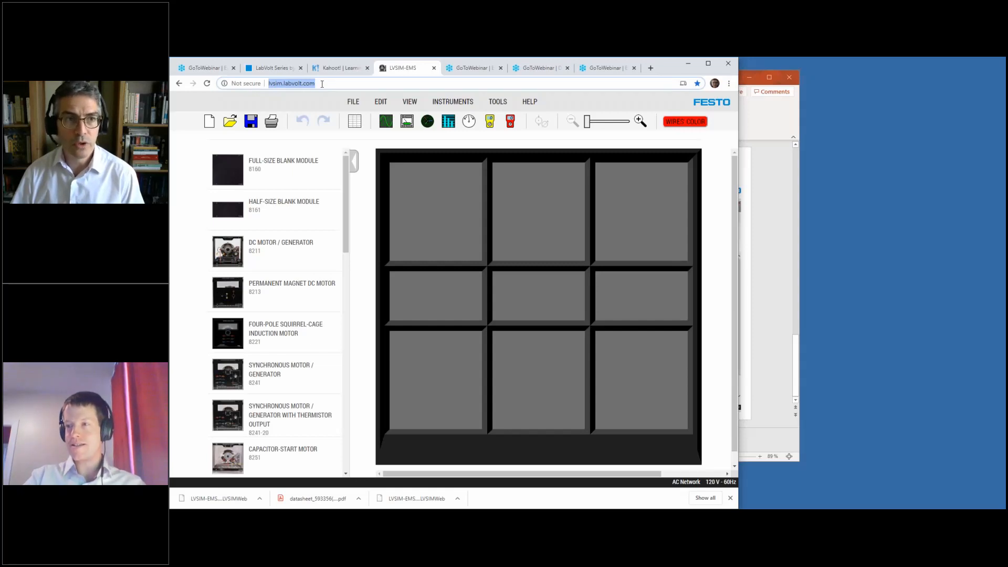
left_click(322, 84)
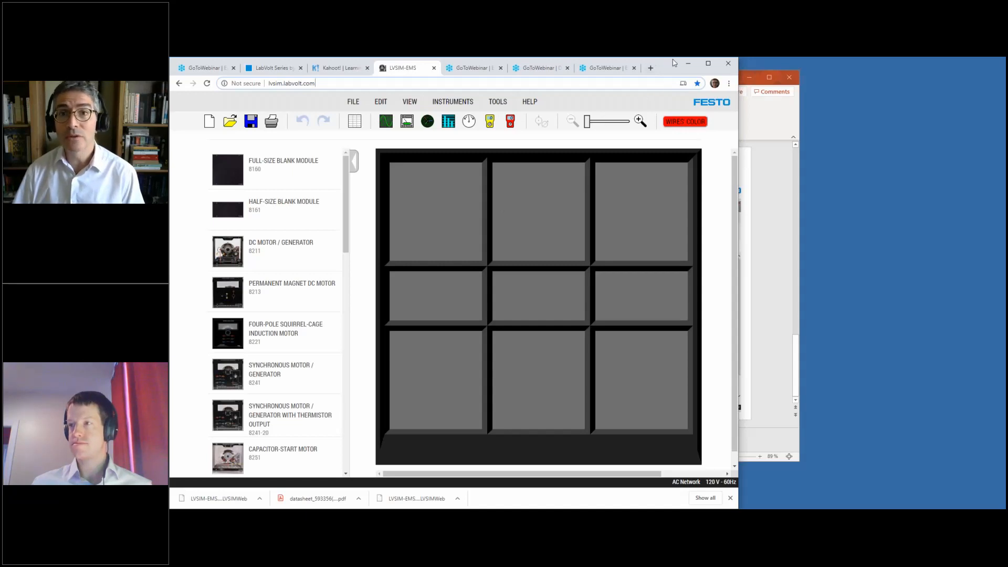
- Minimize the browser and launch the locally installed LVSIM-EMS from the Festo Didactic program folder
left_click(688, 64)
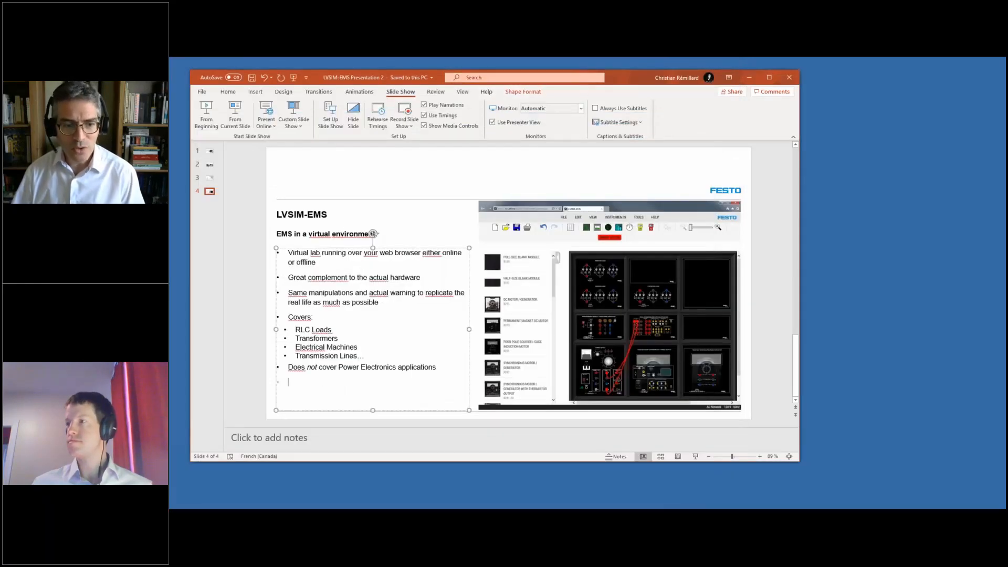
mouse_move(394, 517)
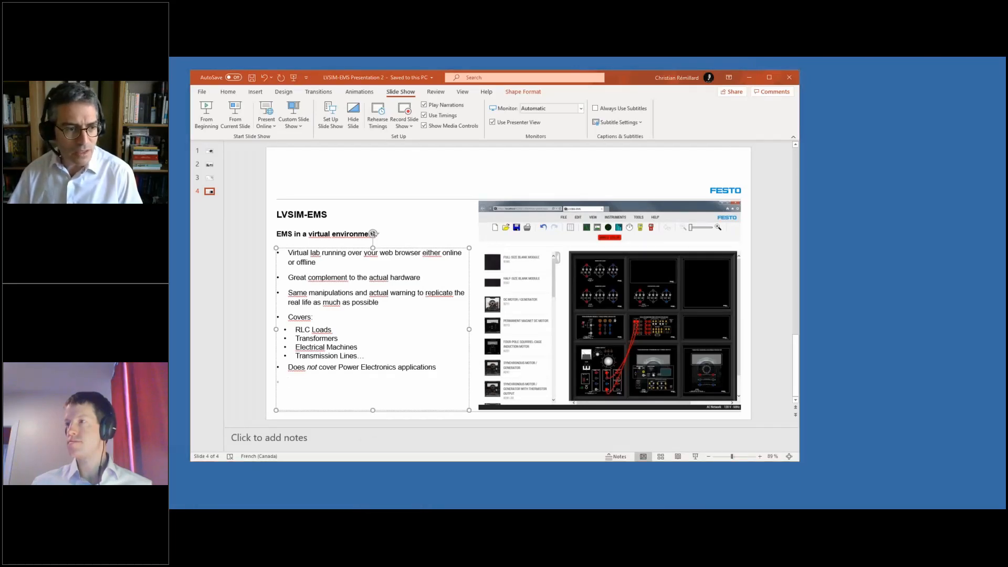
left_click(179, 516)
scroll(217, 357, "down", 10)
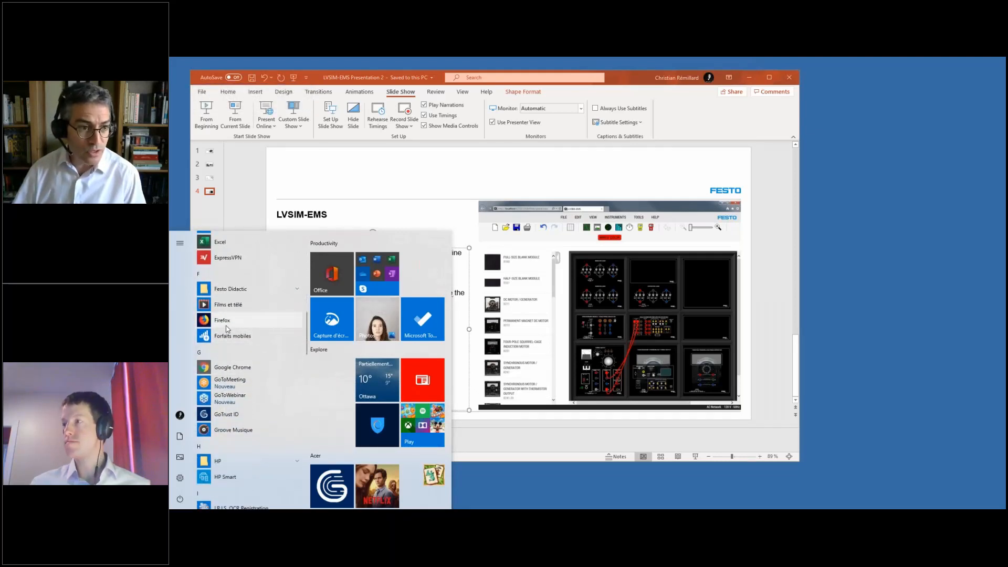
left_click(233, 289)
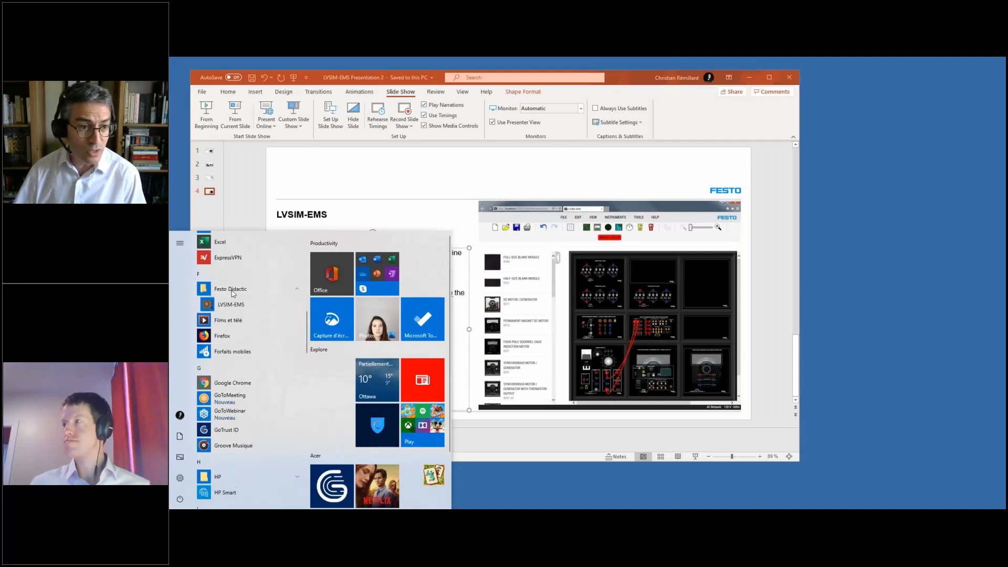
left_click(241, 305)
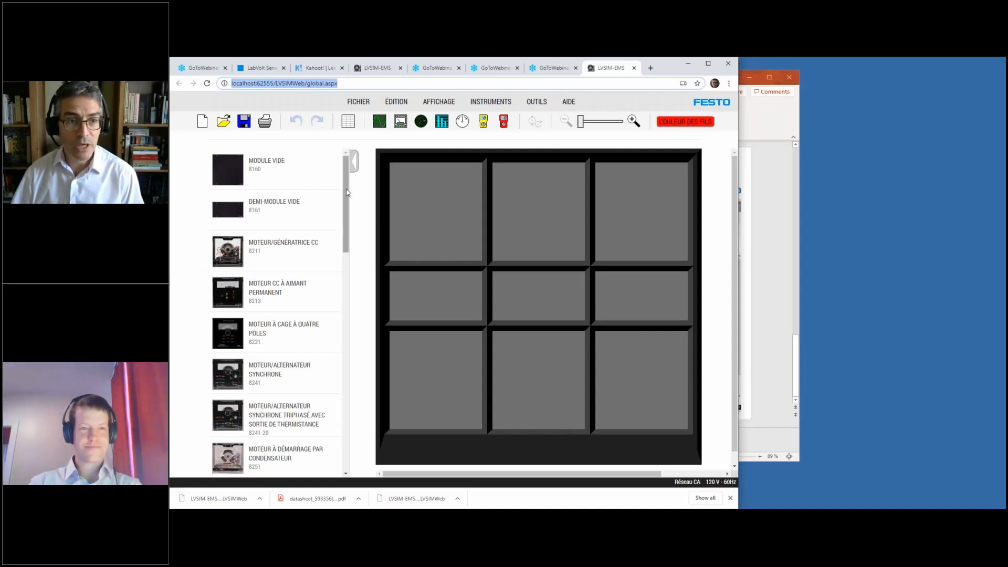
mouse_move(347, 192)
left_mouse_down()
mouse_move(345, 412)
mouse_move(357, 324)
mouse_move(352, 190)
left_mouse_up()
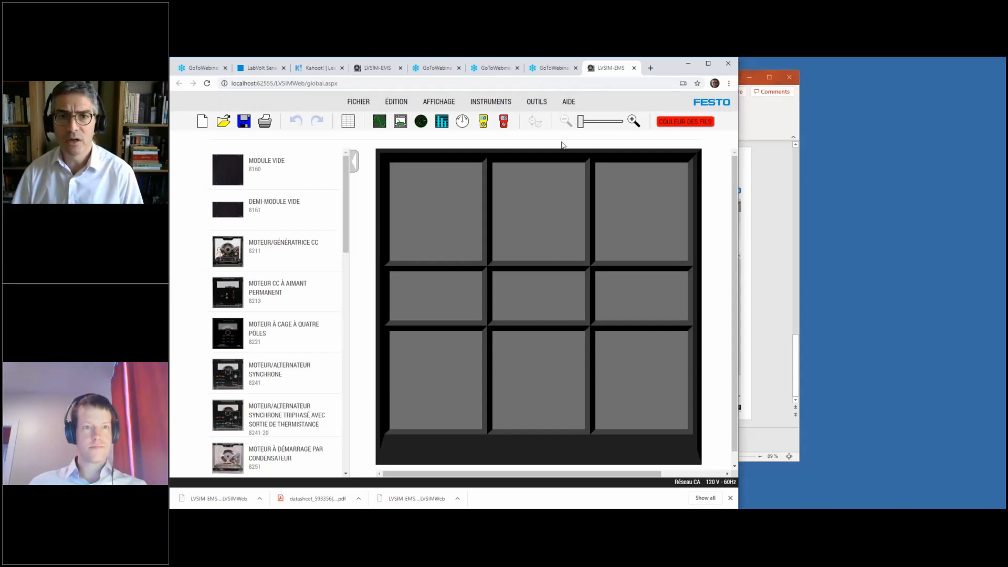
left_click(568, 105)
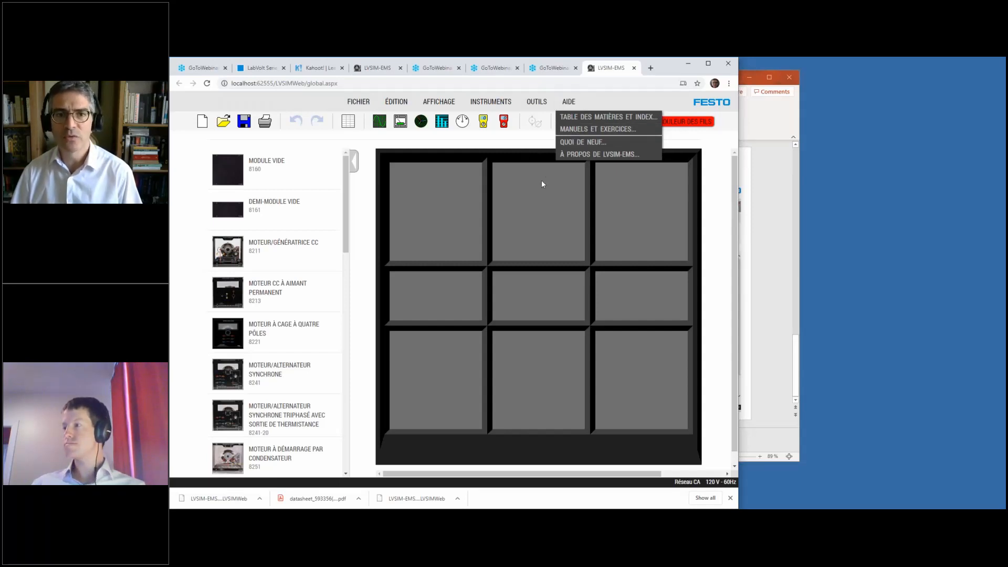
left_click(507, 182)
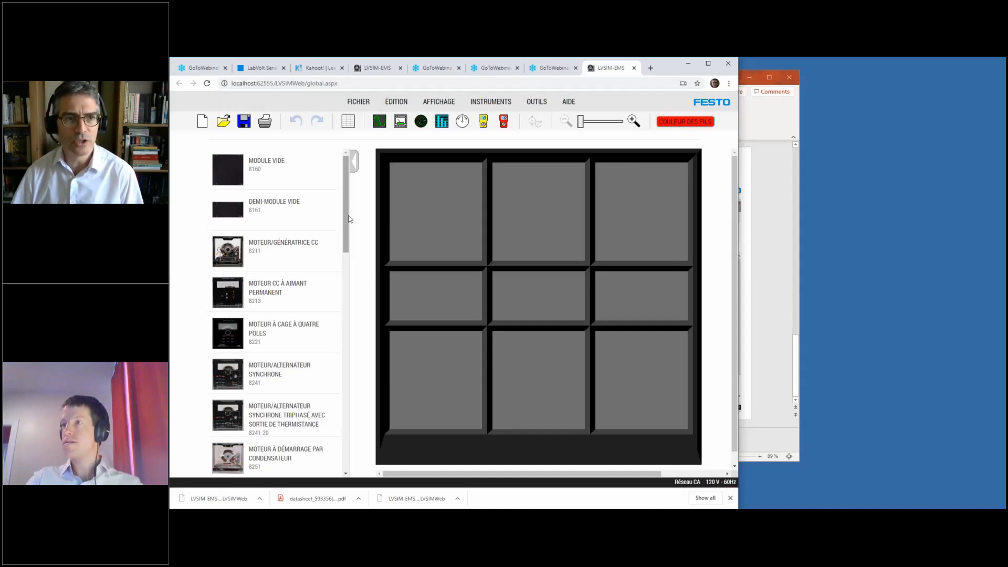
- Install the Bloc d'alimentation 8821 module in the first slot of the workstation's top row
left_click_drag(347, 219, 354, 441)
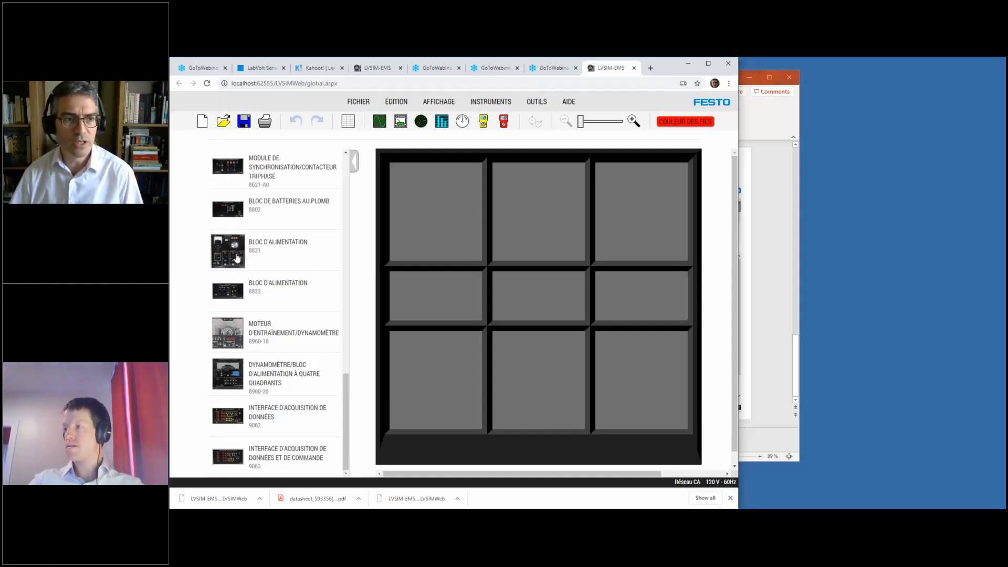
left_click_drag(237, 258, 439, 223)
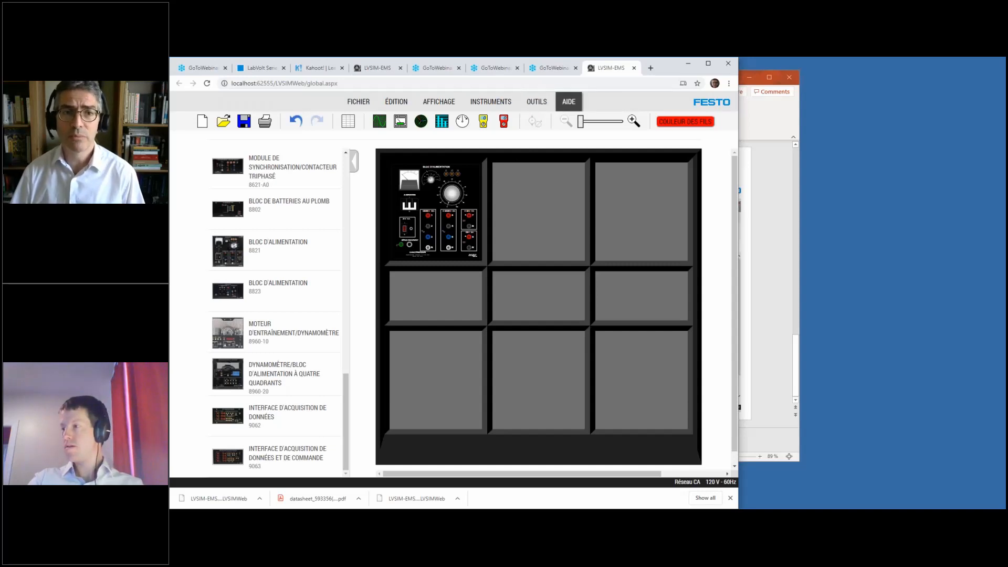
left_click(548, 106)
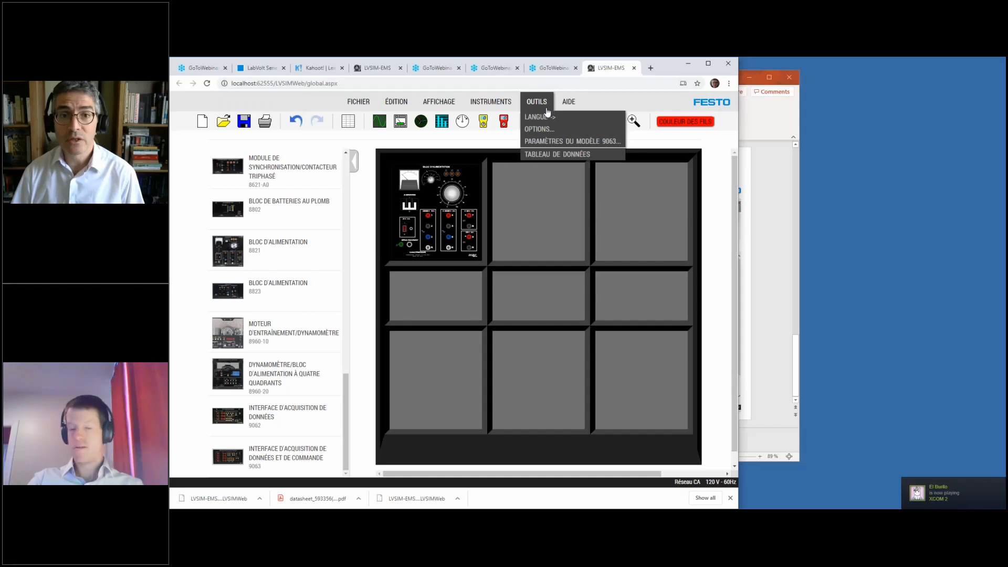
mouse_move(547, 122)
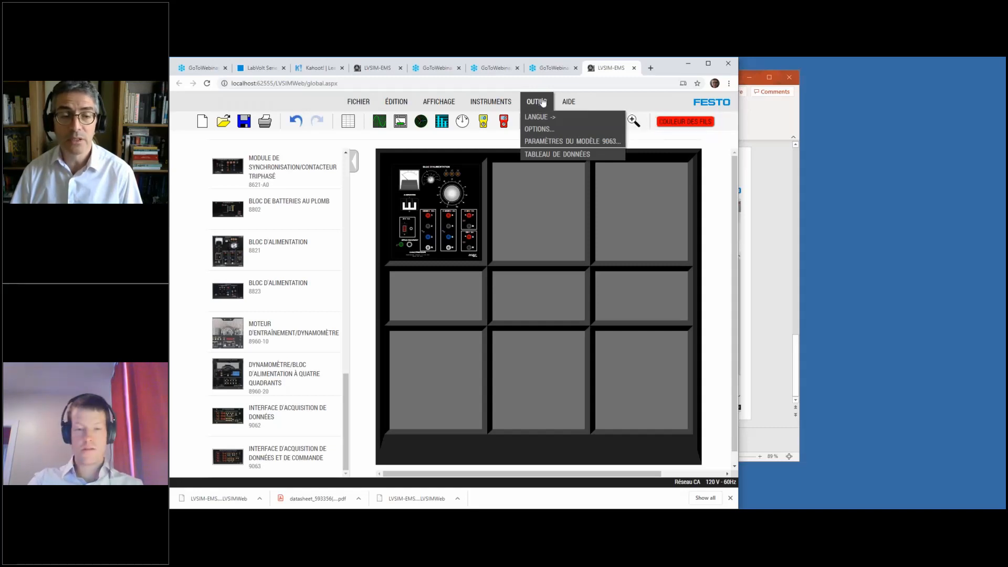
left_click(537, 226)
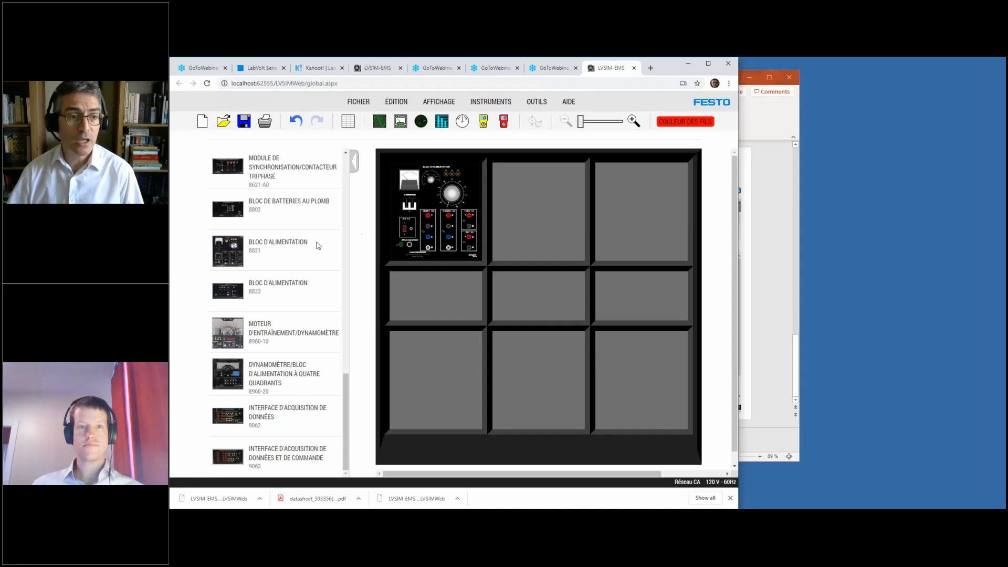
- Install the Moteur/Génératrice CC 8211 module in the top-row slot next to the power supply
scroll(324, 284, "up", 5)
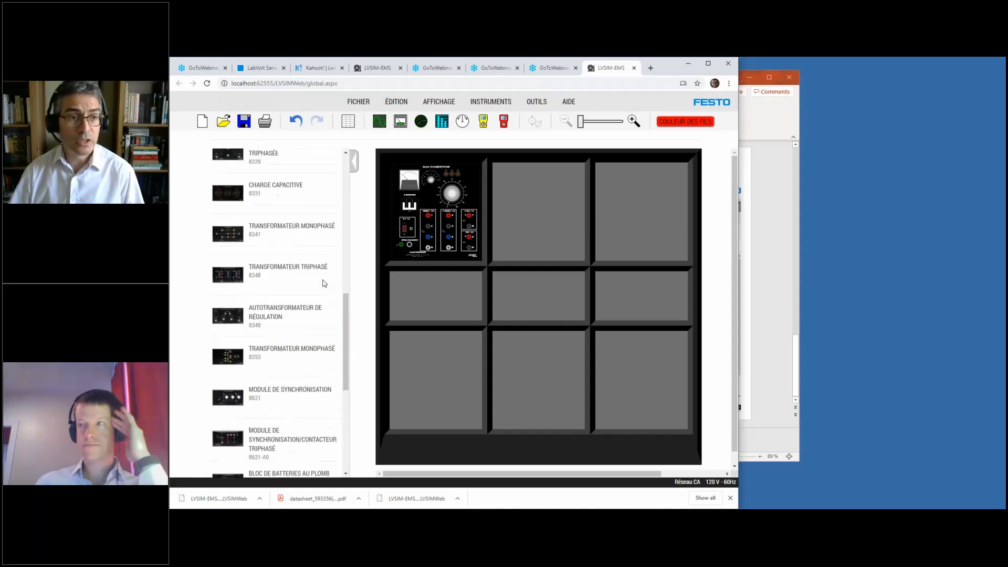
scroll(325, 284, "up", 10)
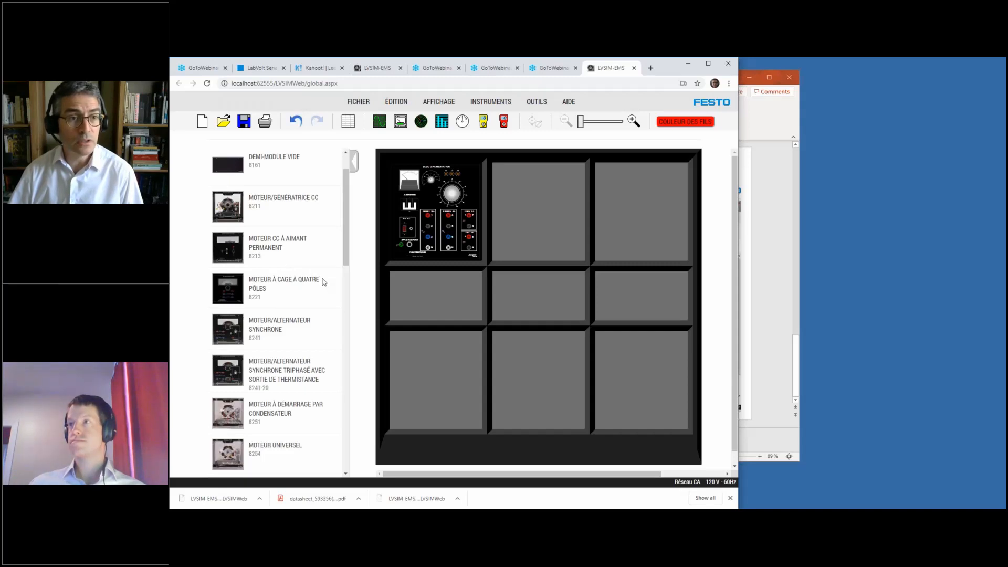
left_click_drag(227, 206, 540, 213)
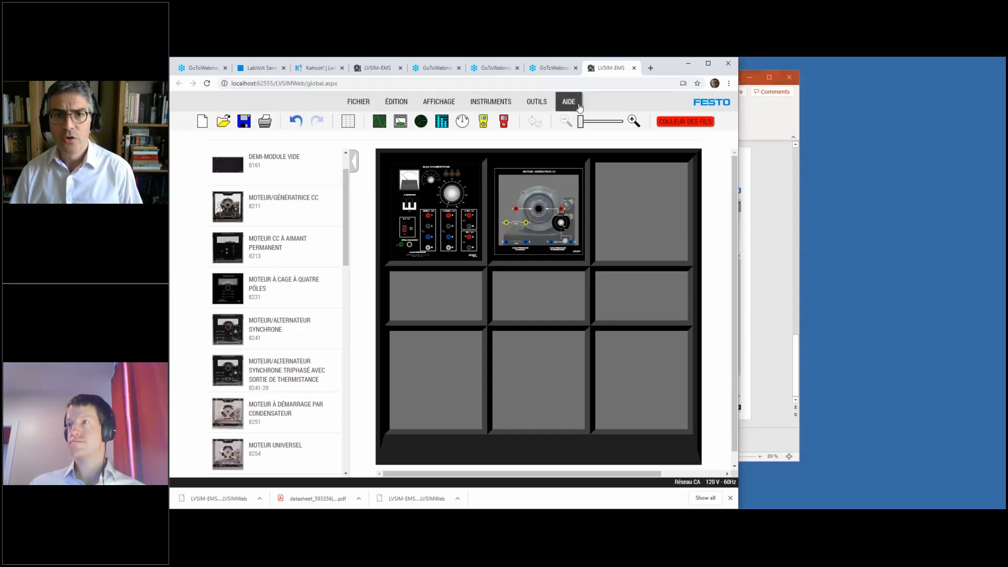
- Enlarge the workstation view and widen the browser window until the power supply and DC motor modules both fit
left_click_drag(580, 123, 601, 127)
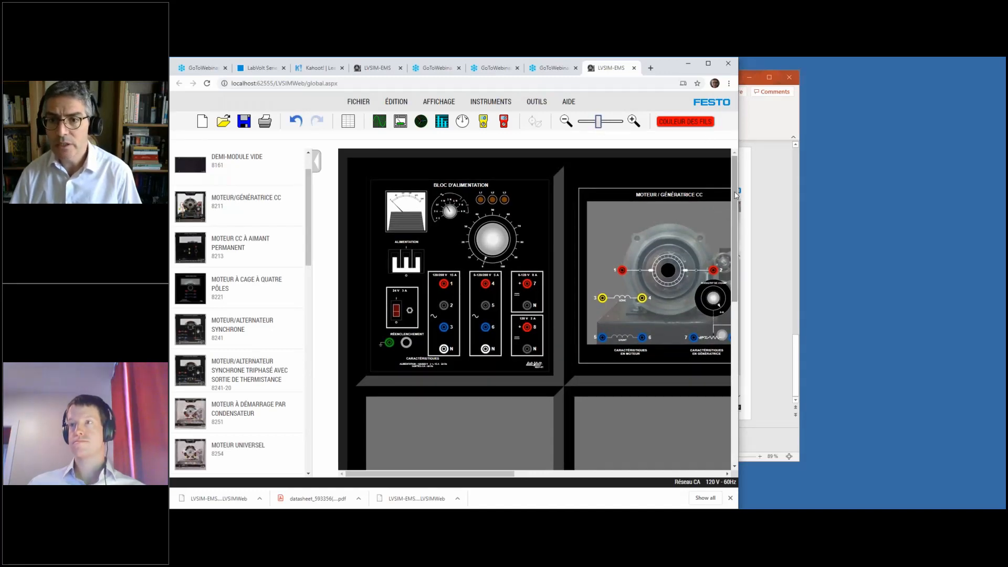
left_click_drag(739, 195, 822, 195)
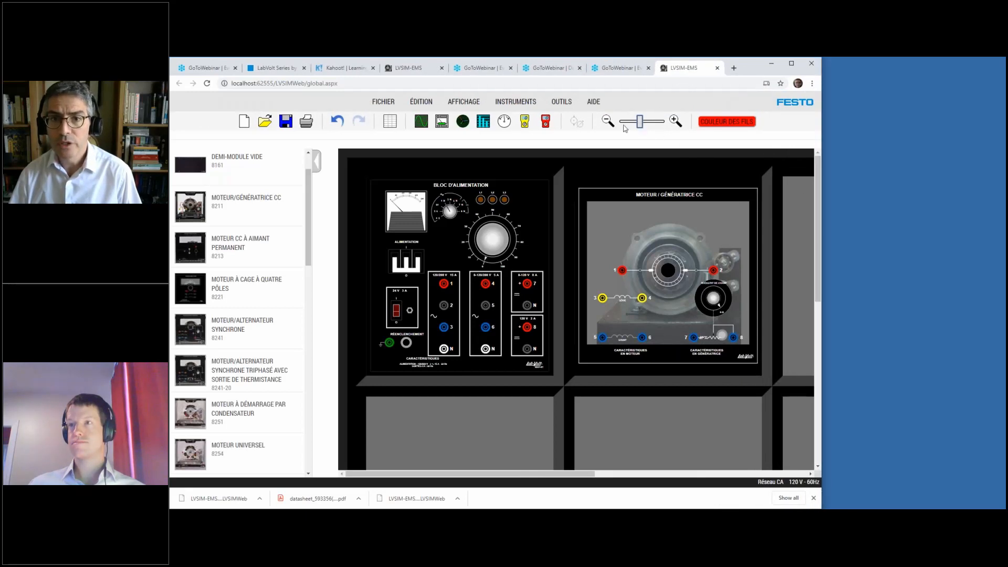
left_click_drag(639, 123, 647, 123)
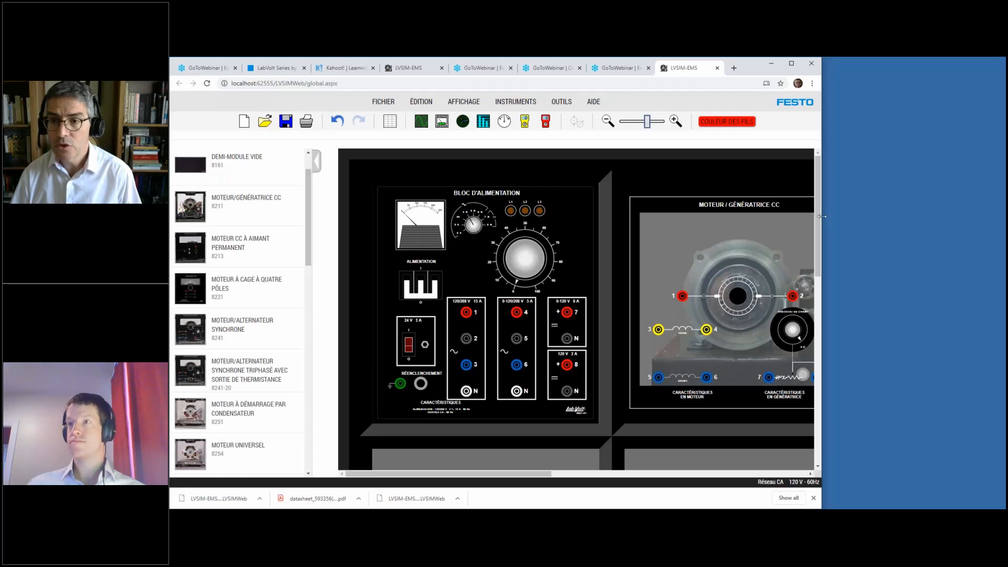
left_click_drag(822, 220, 867, 218)
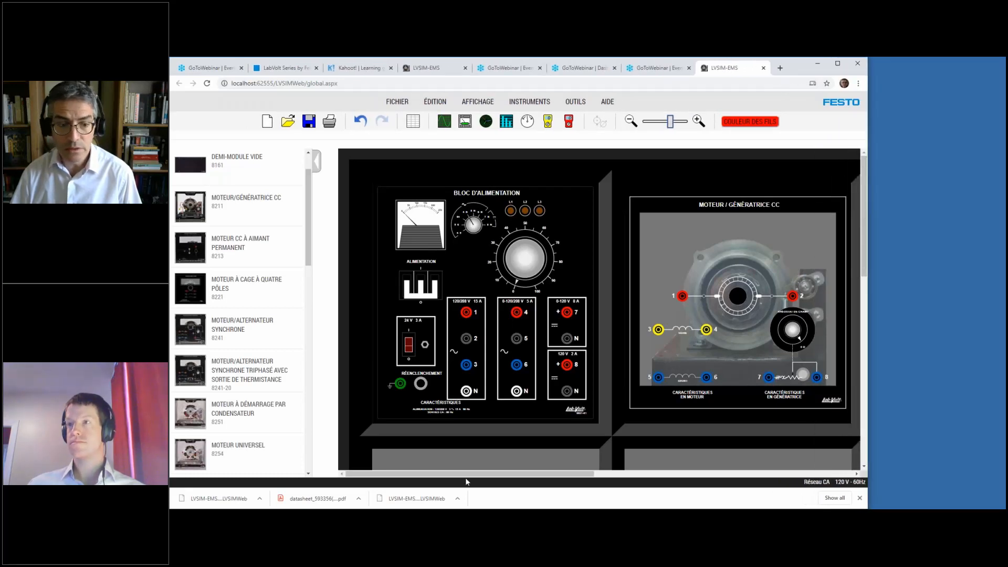
- Switch to the LVSIM Webinars folder, open the Circuit 1 image in Photos and narrow its window
key("alt+Tab")
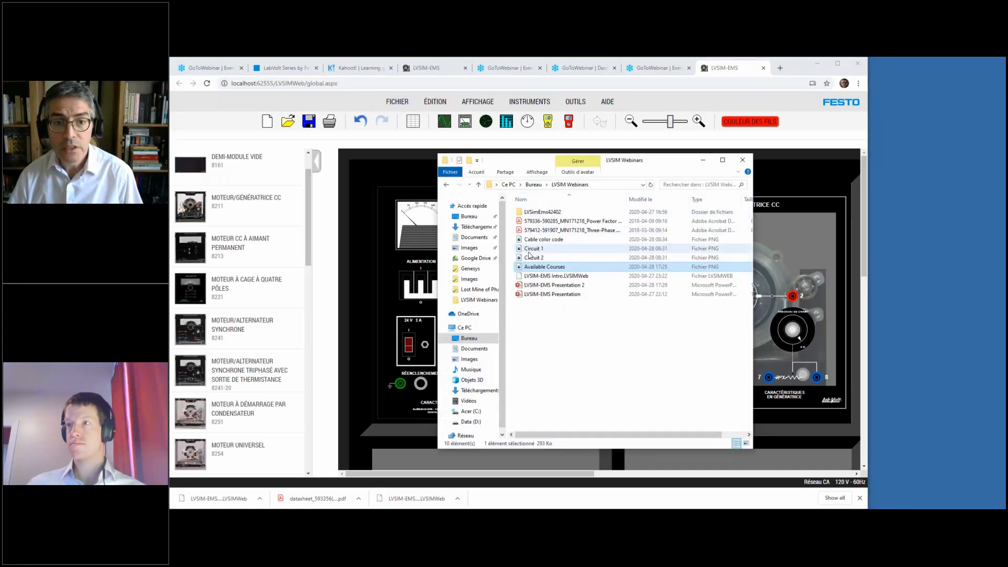
double_click(530, 250)
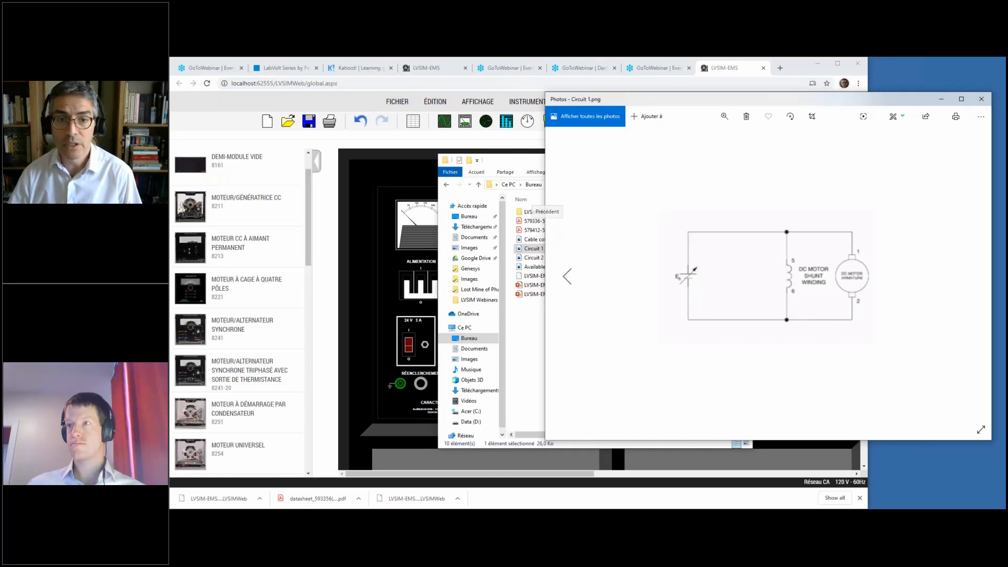
left_click_drag(545, 220, 756, 220)
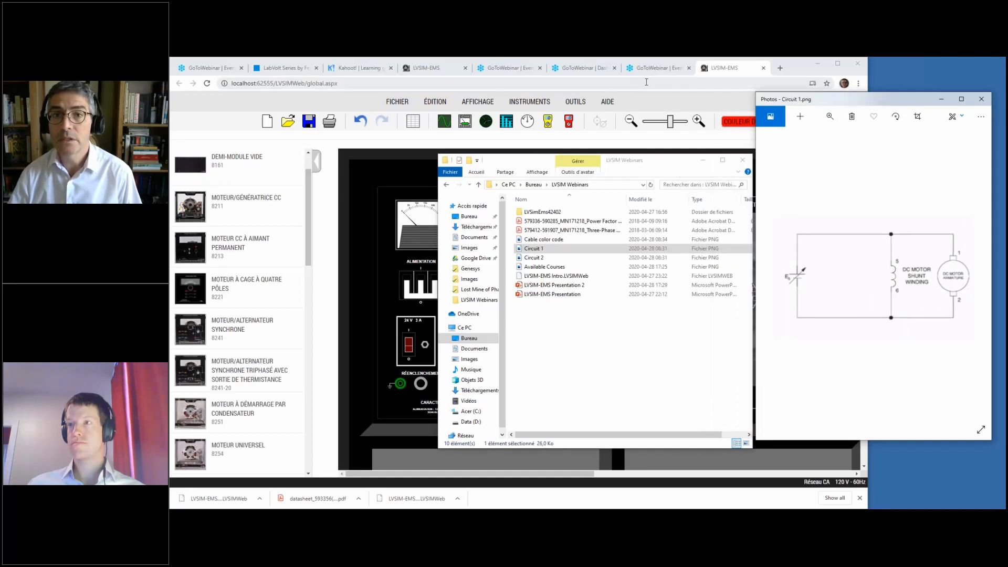
- Bring the LVSIM-EMS window forward, and move the Circuit 1 image window farther out so it covers less of the modules
left_click(653, 101)
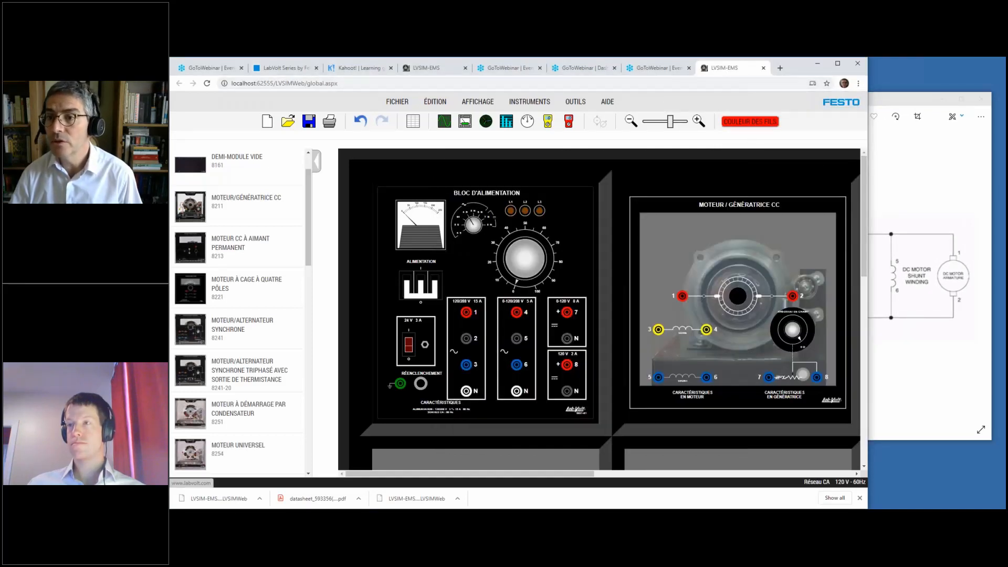
left_click(919, 388)
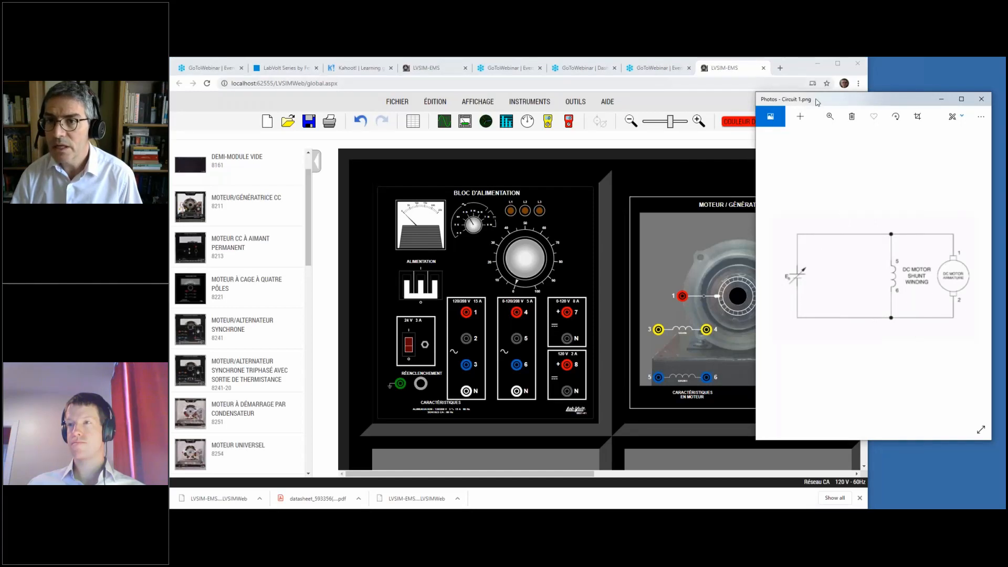
left_click(996, 75)
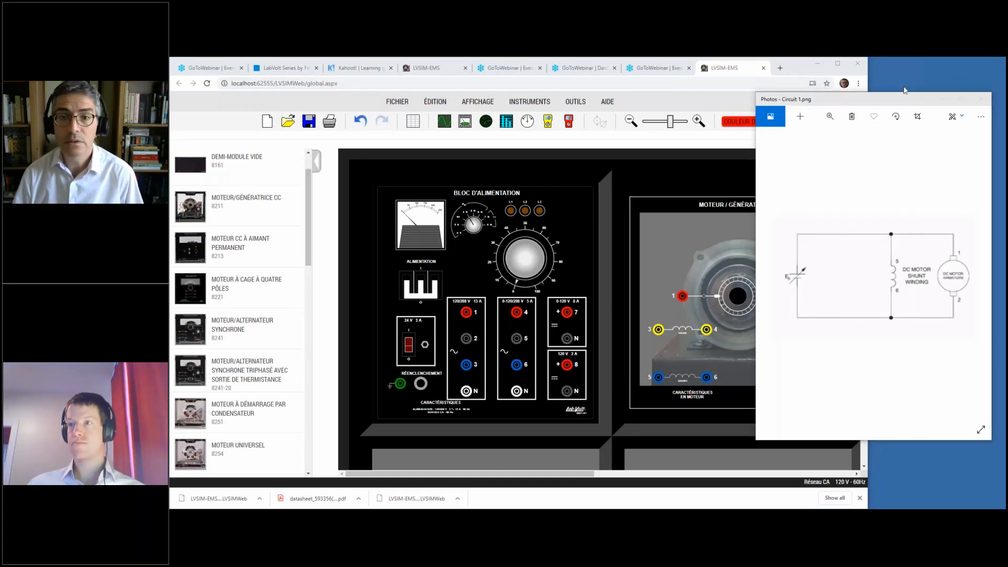
left_click_drag(851, 103, 883, 69)
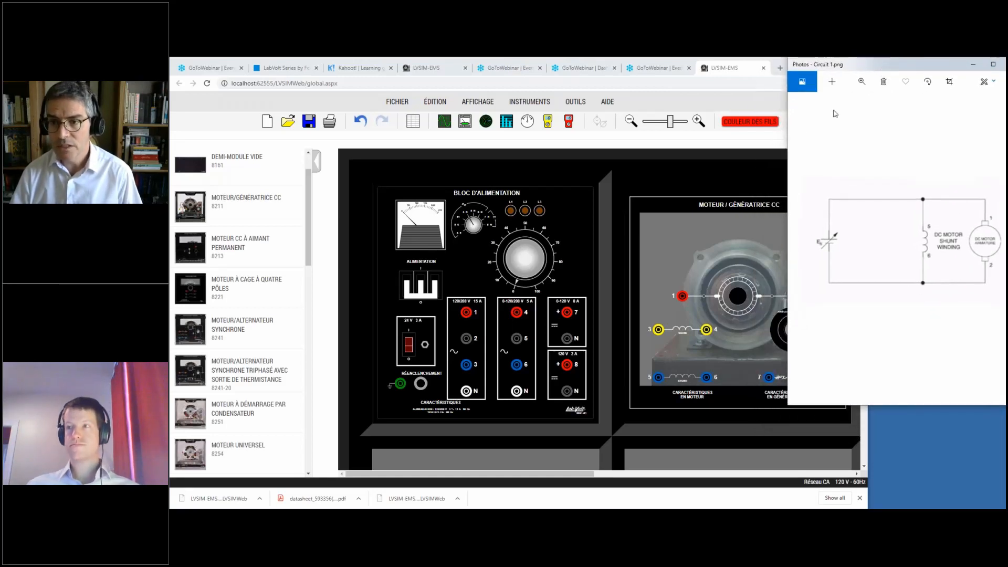
- Narrow the LVSIM-EMS window beside the circuit diagram and reduce its zoom so both modules fit
left_click(751, 165)
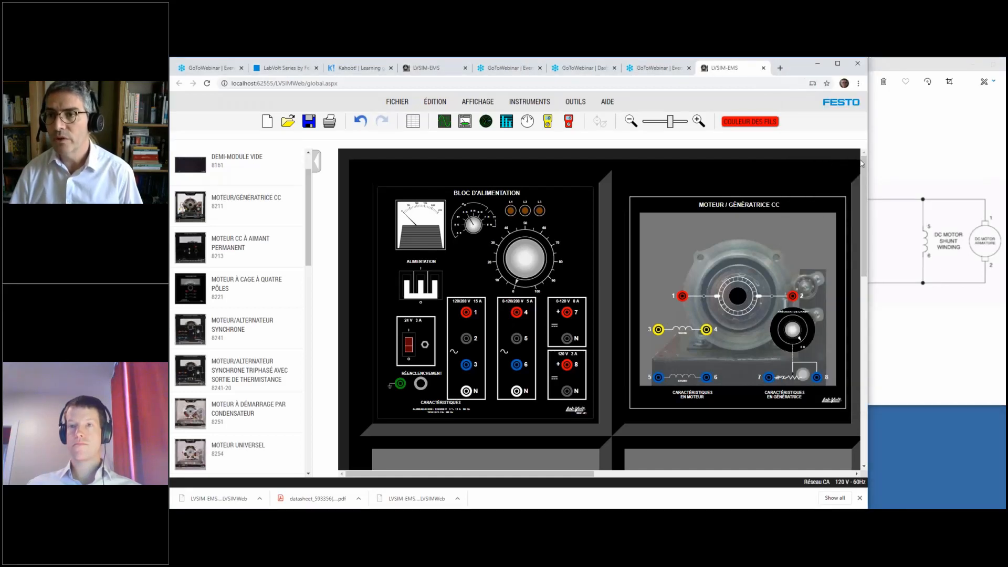
left_click(884, 154)
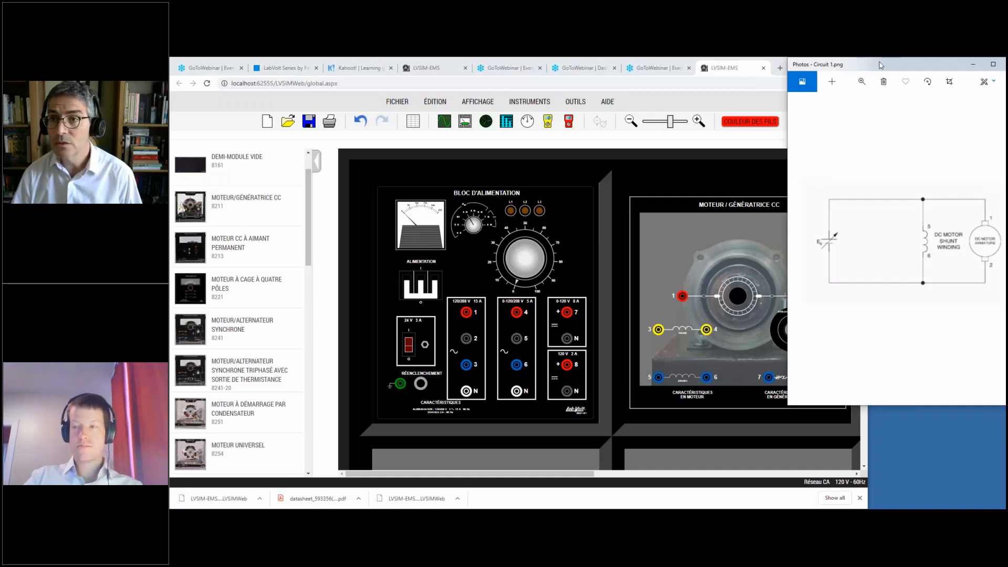
left_click(783, 101)
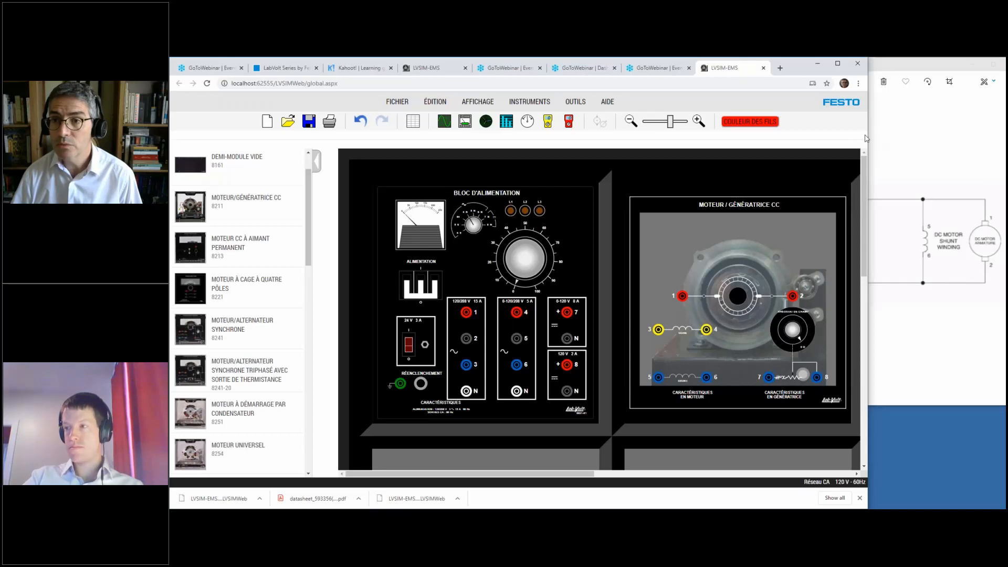
left_click_drag(869, 136, 783, 136)
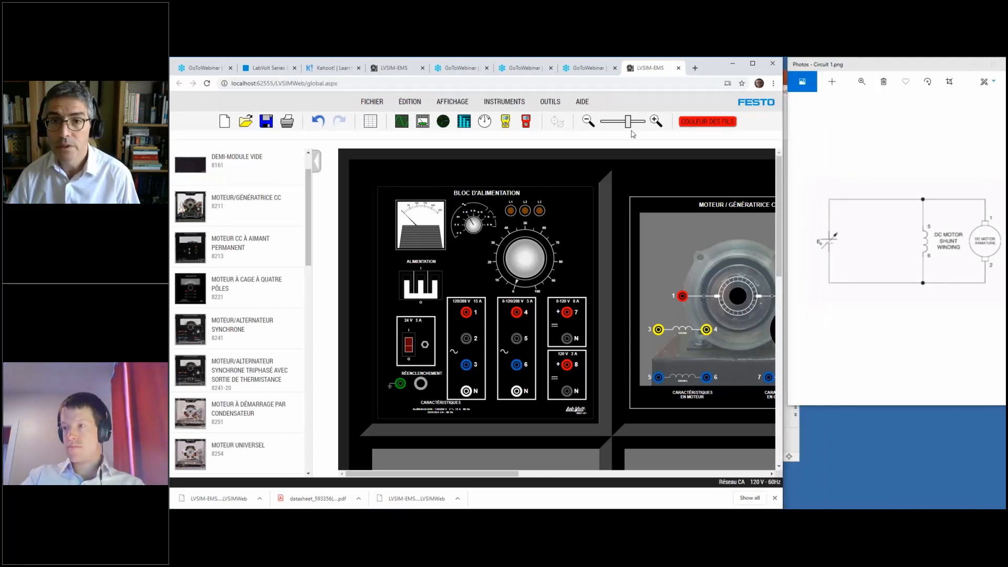
left_click_drag(628, 122, 621, 123)
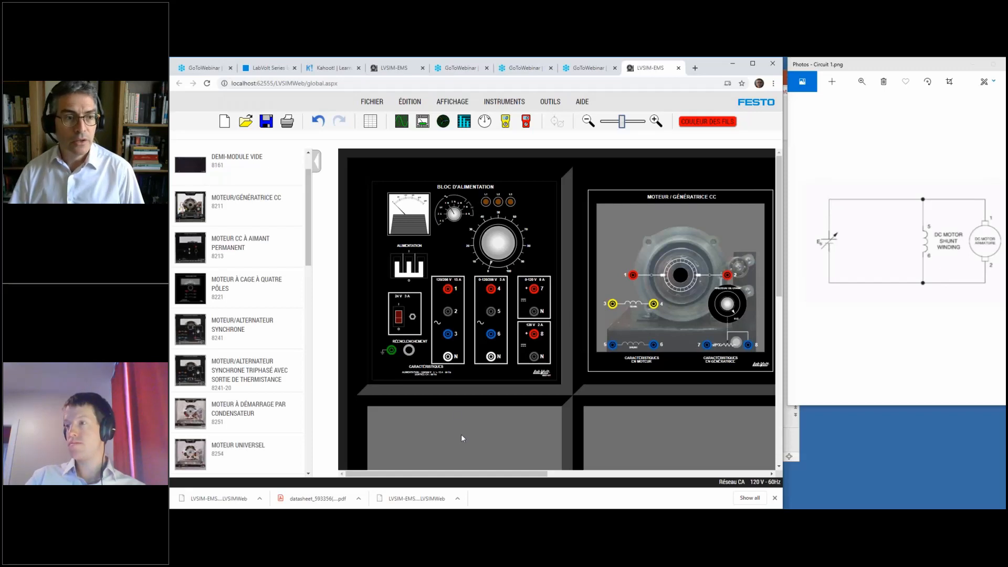
- Hide the module list, enlarge the view of the power supply and DC motor, and open the wire colour picker
left_click(317, 159)
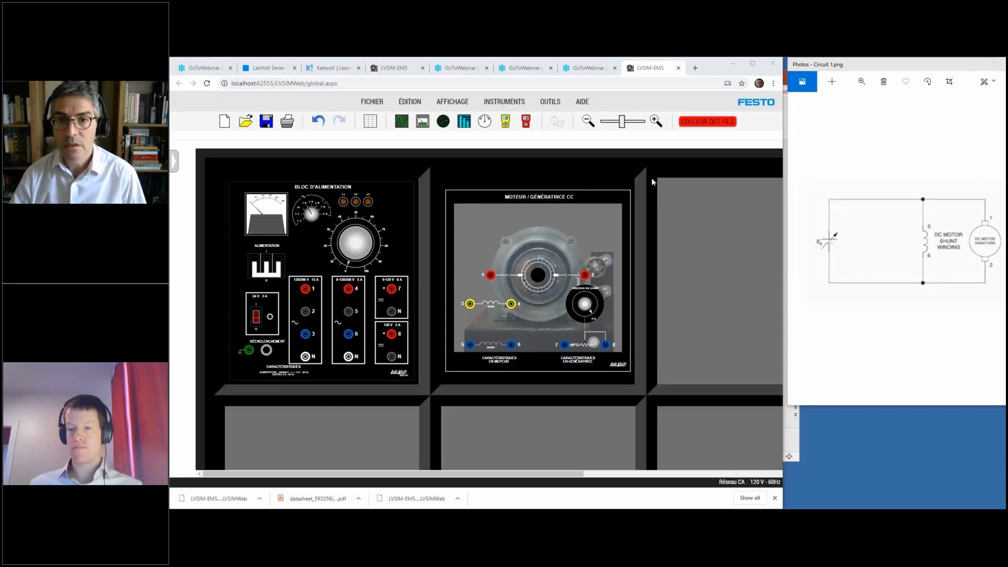
left_click_drag(623, 121, 630, 122)
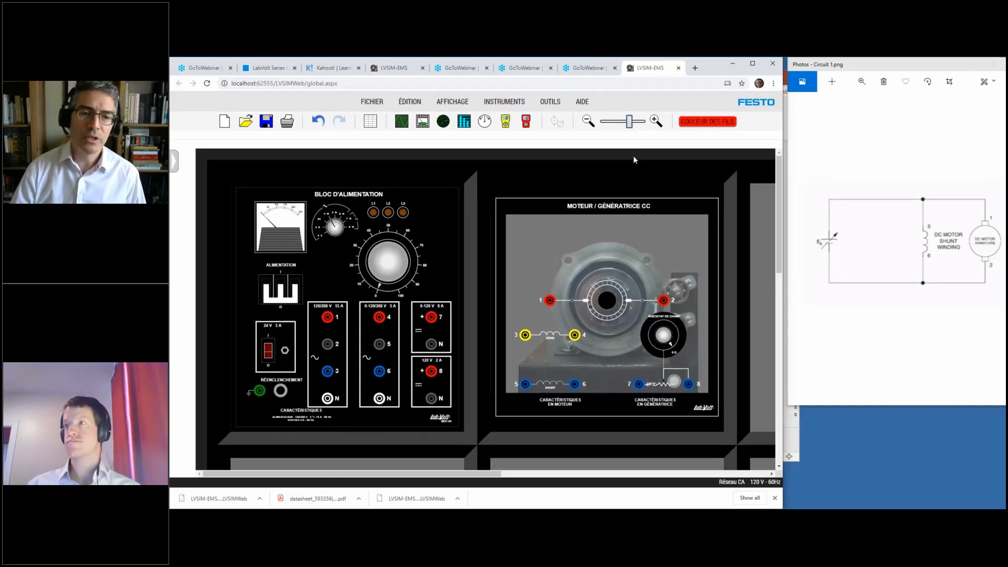
left_click(724, 122)
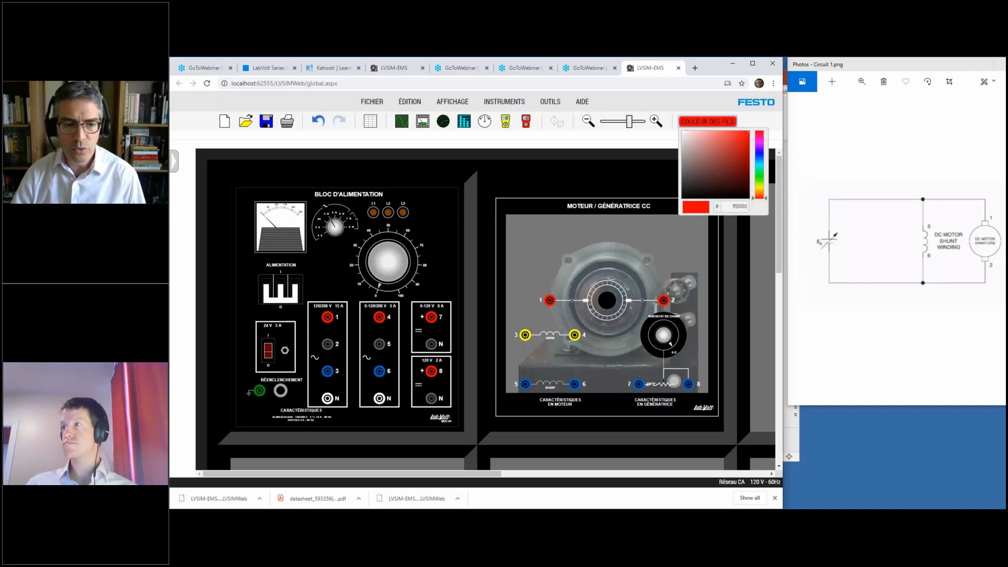
- Open the Cable color code image from the LVSIM Webinars folder, examine its wiring colours, and return to the LVSIM-EMS workstation
left_click(466, 518)
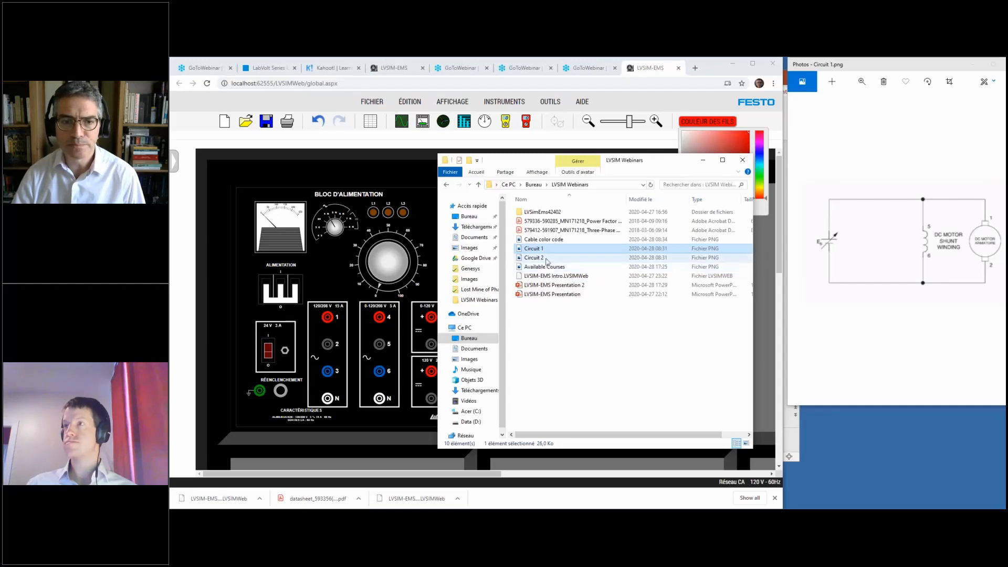
double_click(544, 239)
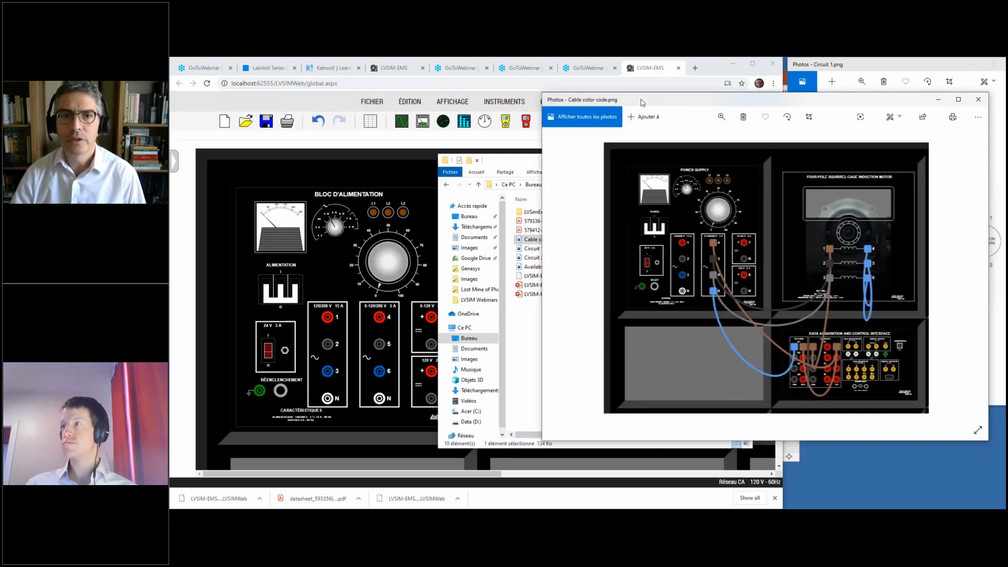
left_click_drag(643, 102, 414, 103)
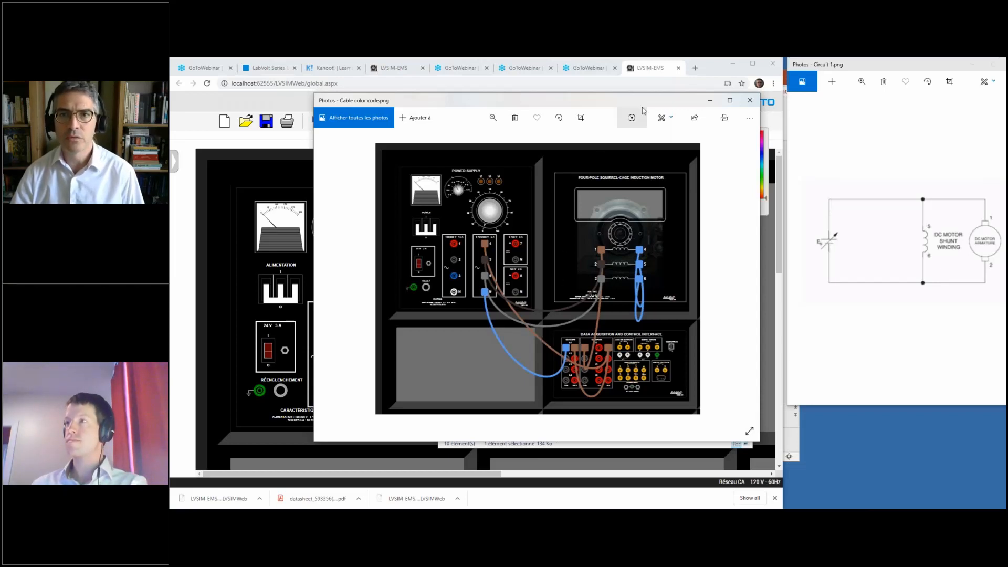
left_click(711, 100)
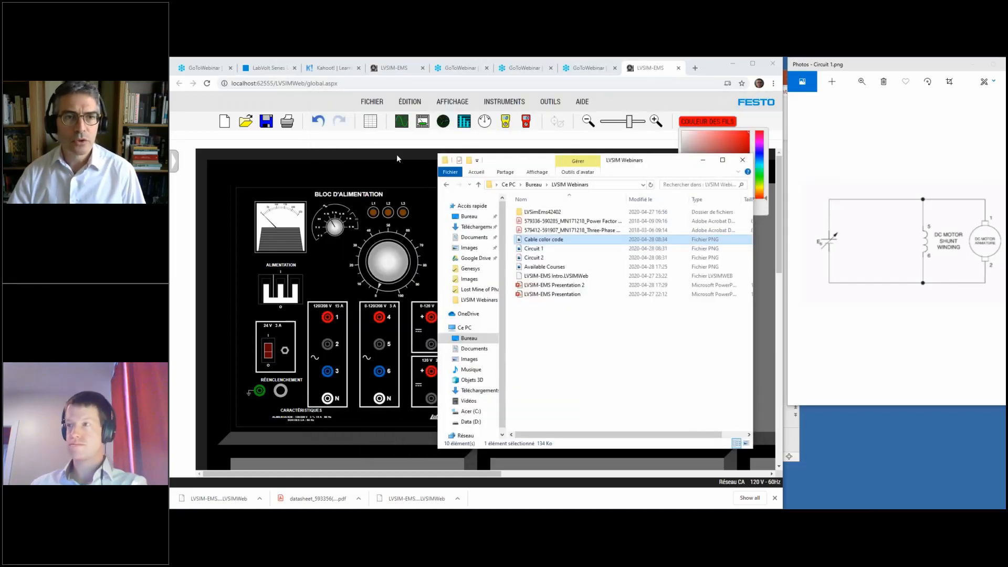
left_click(396, 155)
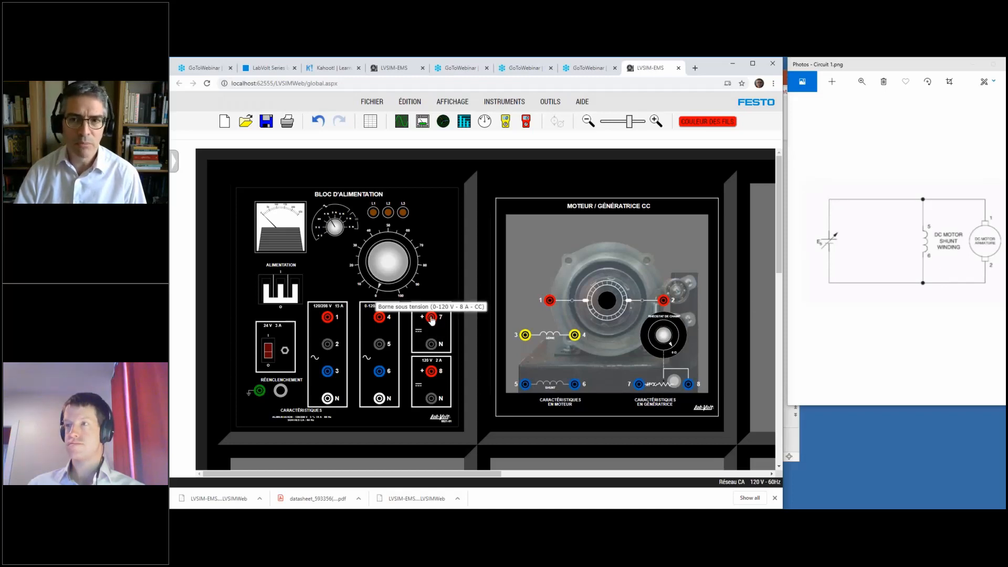
- Wire the 0-120 V DC supply to the motor armature: terminal 7 to 1 in red, N to 2 in grey (7a7979)
left_click_drag(431, 320, 550, 303)
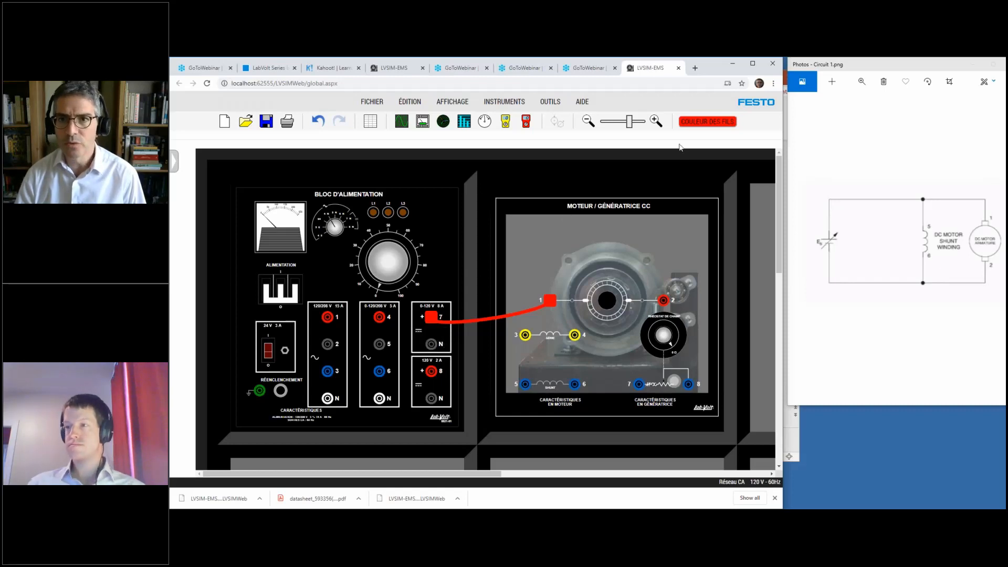
left_click(711, 128)
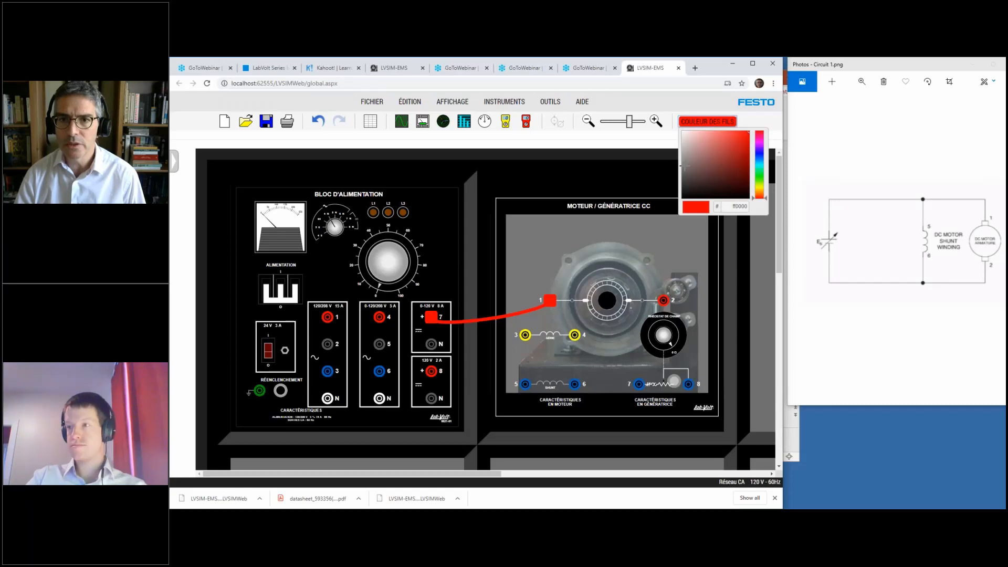
left_click(683, 166)
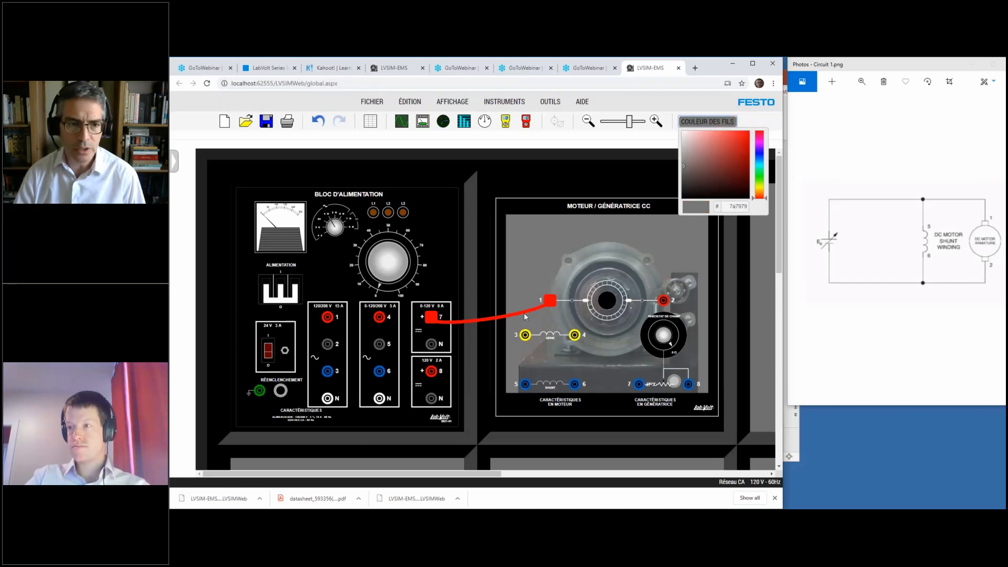
left_click_drag(431, 344, 663, 300)
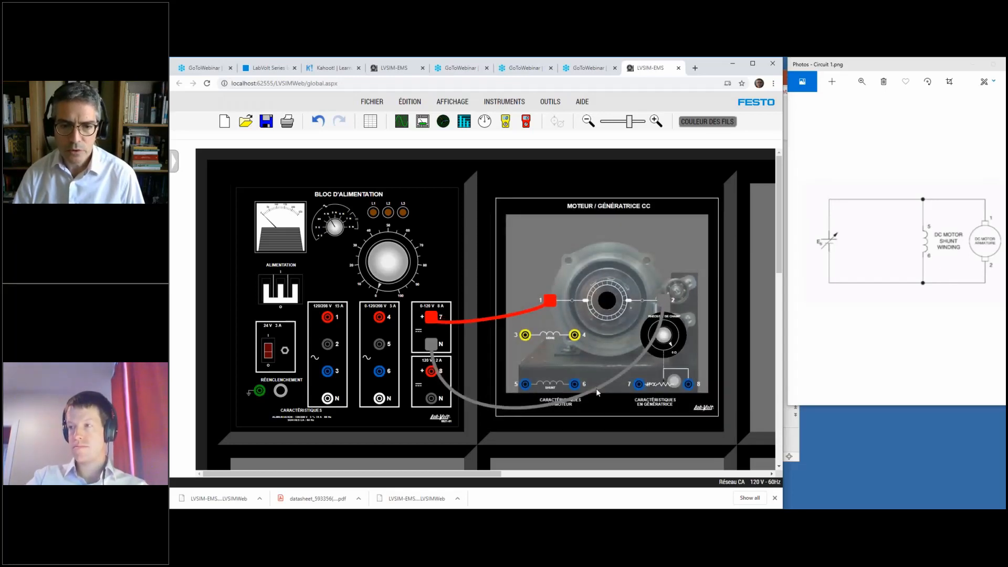
right_click(598, 323)
left_click(603, 356)
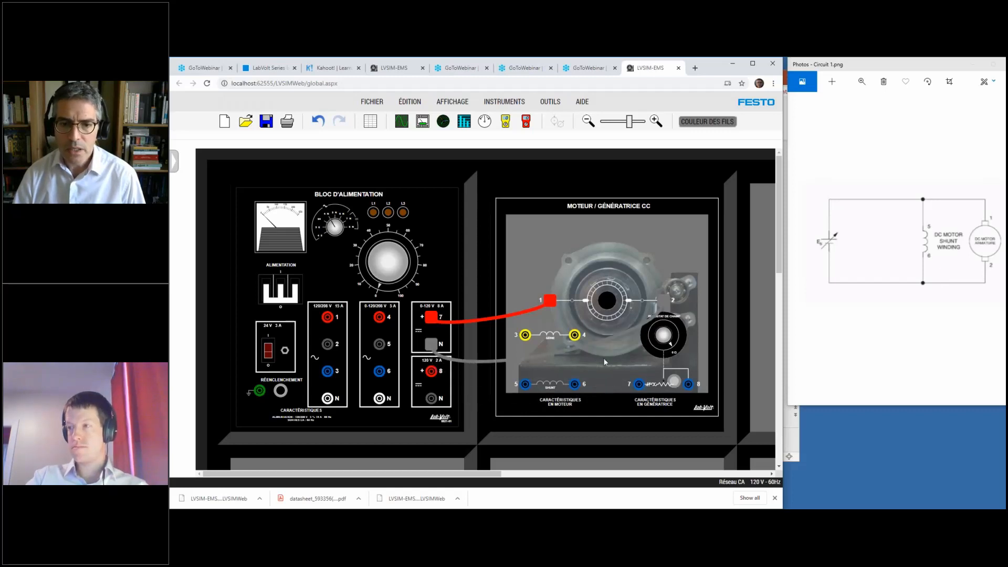
left_click(666, 305)
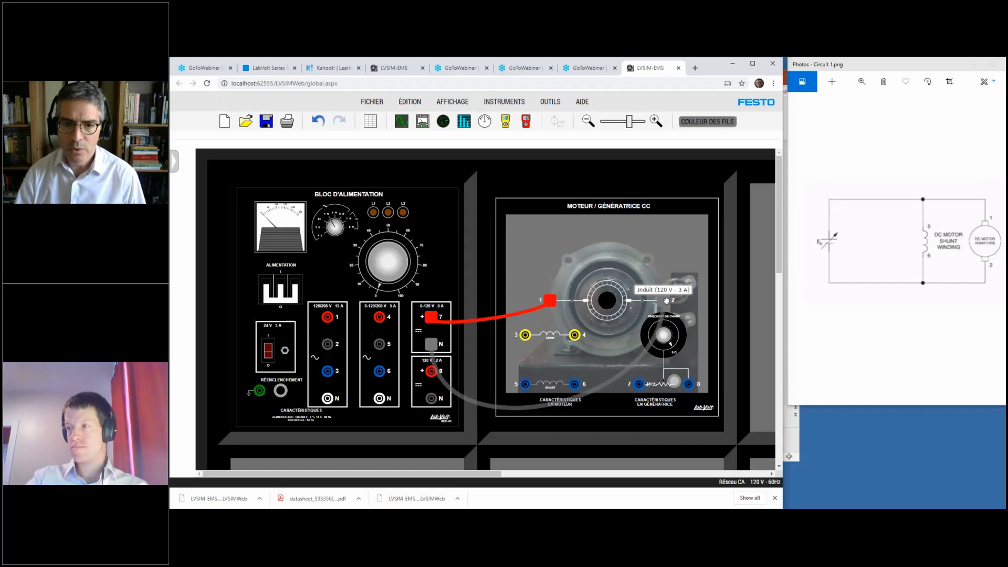
- Connect the shunt winding in parallel with the armature: motor terminal 6 to 2 in grey and 5 to 1 in red
left_click_drag(580, 385, 665, 308)
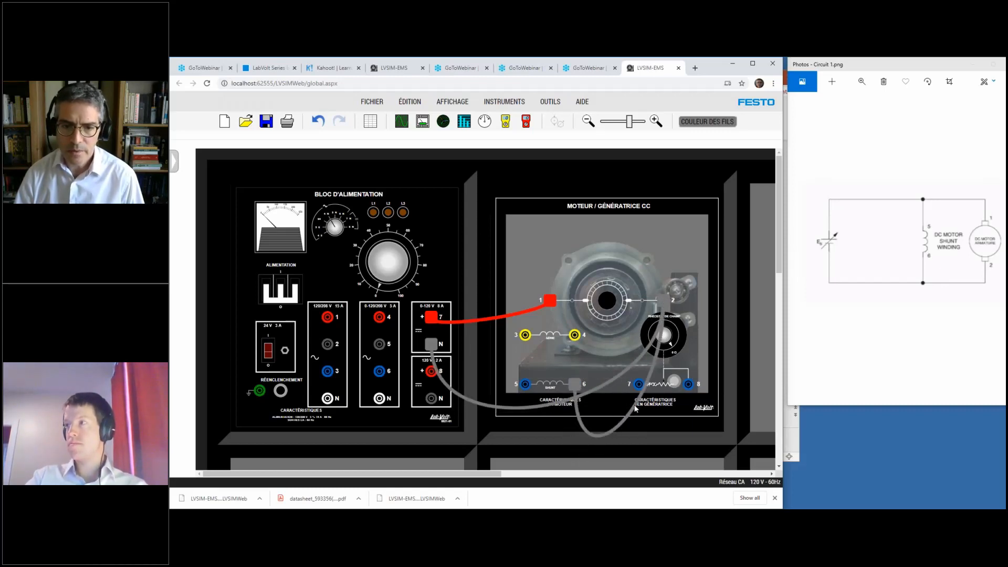
left_click(706, 125)
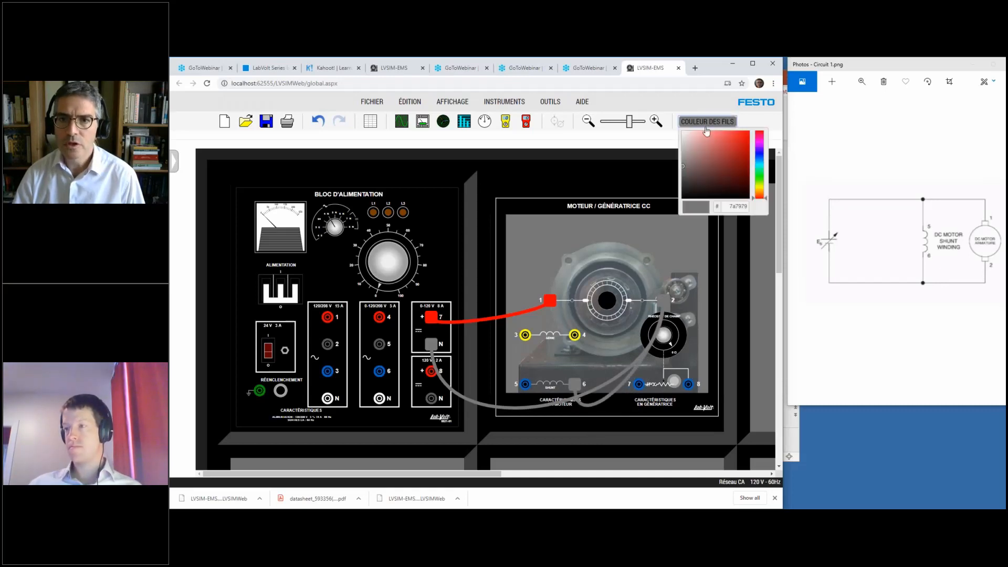
left_click(748, 133)
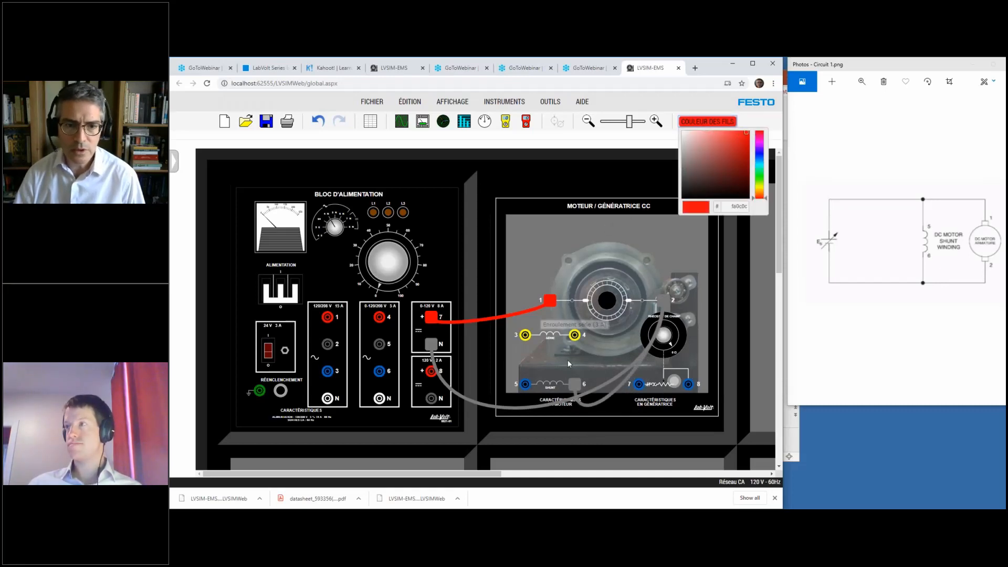
left_click_drag(525, 384, 550, 303)
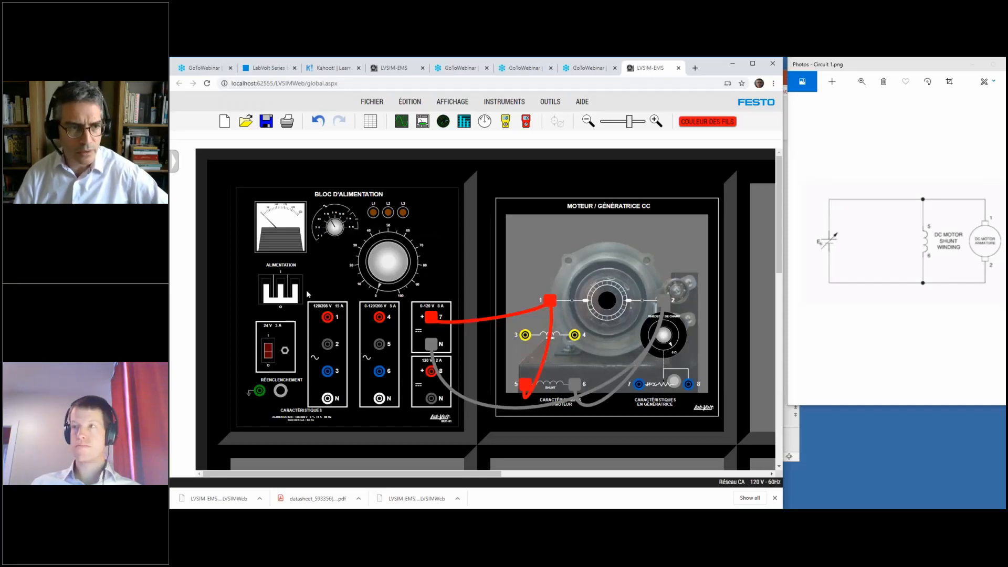
- Switch on the power supply, raise its voltage control knob to about 100, and switch the supply off again
left_click(291, 300)
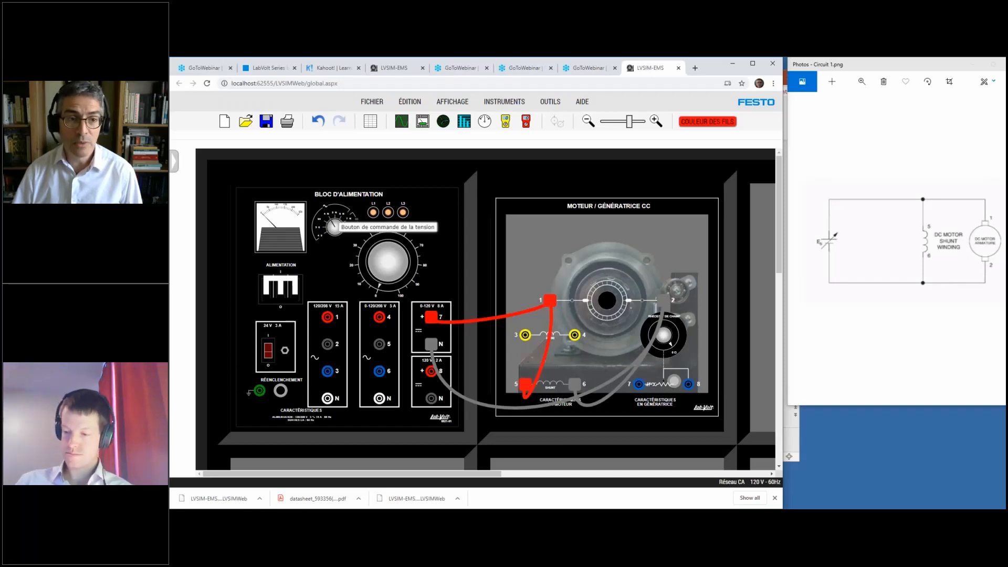
mouse_move(378, 285)
left_mouse_down()
mouse_move(360, 264)
mouse_move(361, 234)
mouse_move(401, 237)
mouse_move(411, 250)
mouse_move(407, 280)
mouse_move(395, 287)
left_mouse_up()
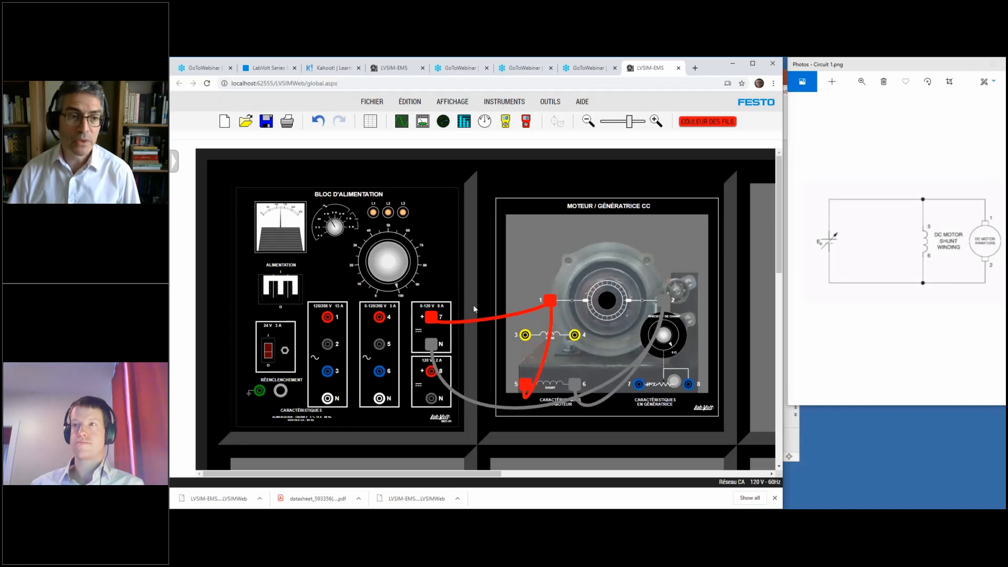
left_click(288, 284)
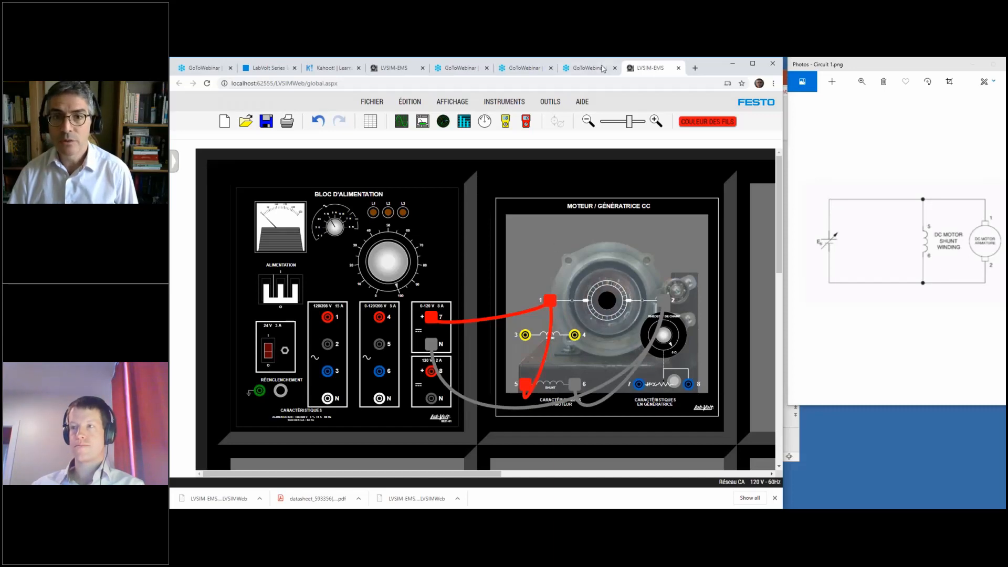
- Install the four-quadrant dynamometer/power supply (8960-20) in the empty upper slot beside the DC motor
left_click_drag(626, 122, 613, 124)
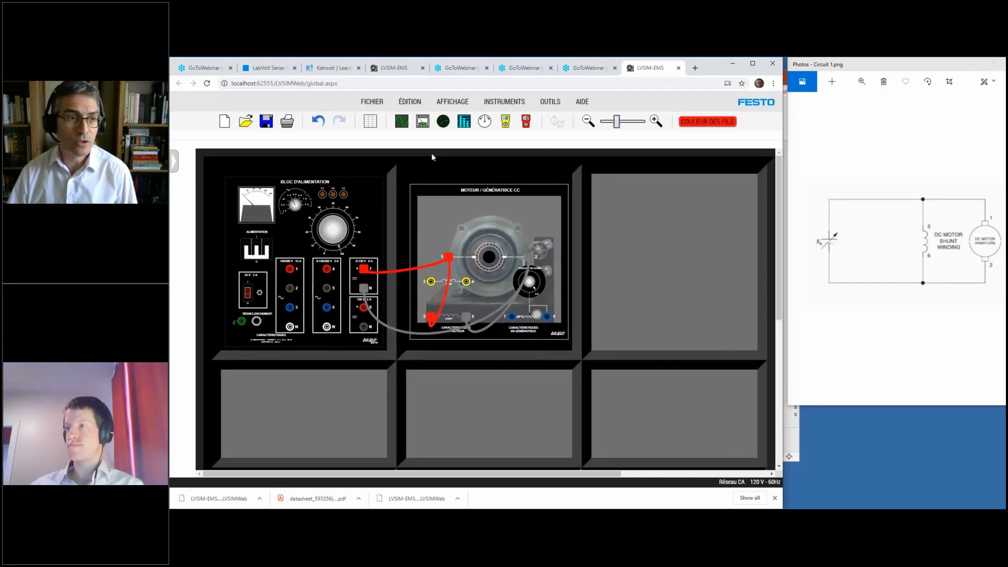
left_click(174, 162)
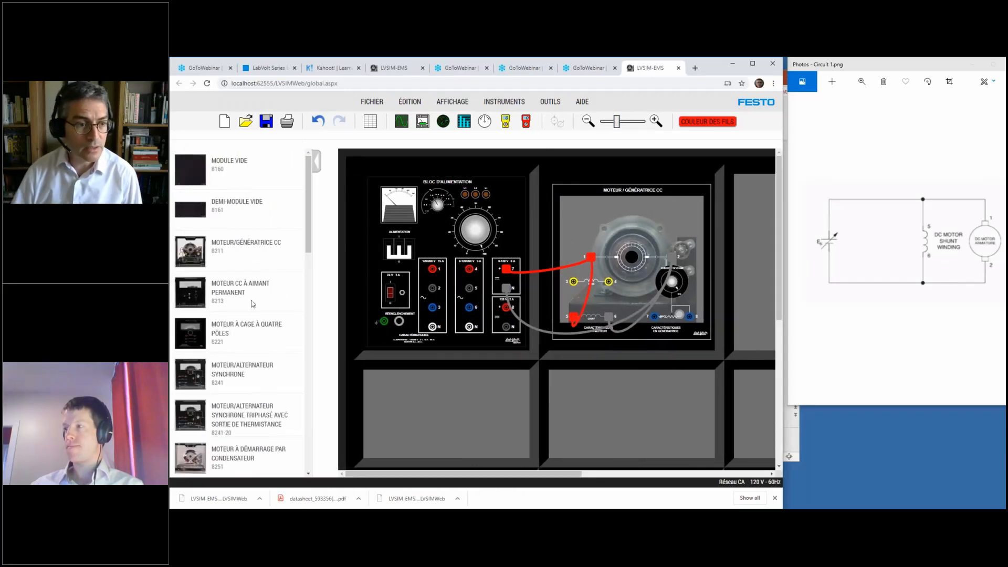
scroll(254, 315, "down", 5)
scroll(258, 329, "down", 10)
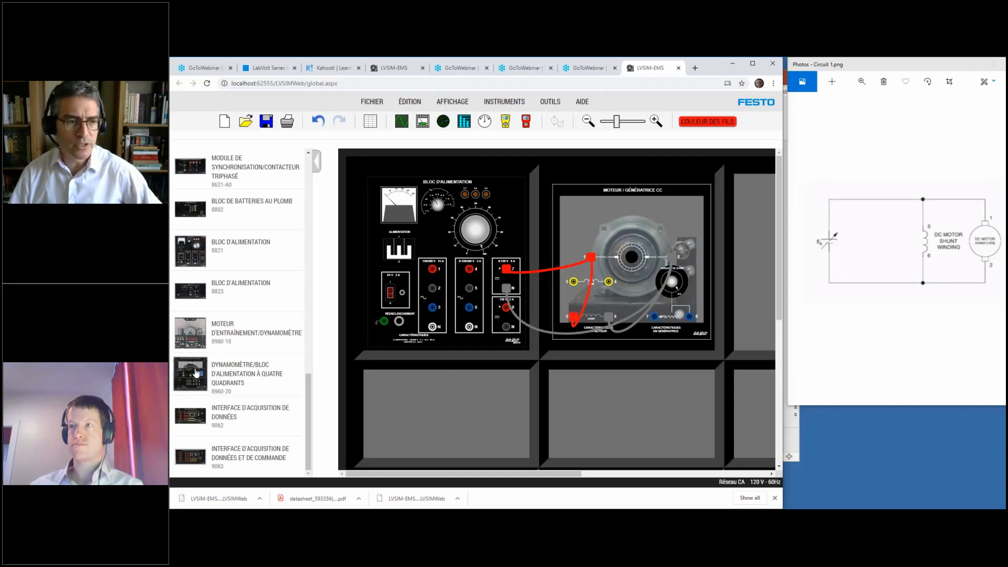
left_click_drag(205, 372, 750, 238)
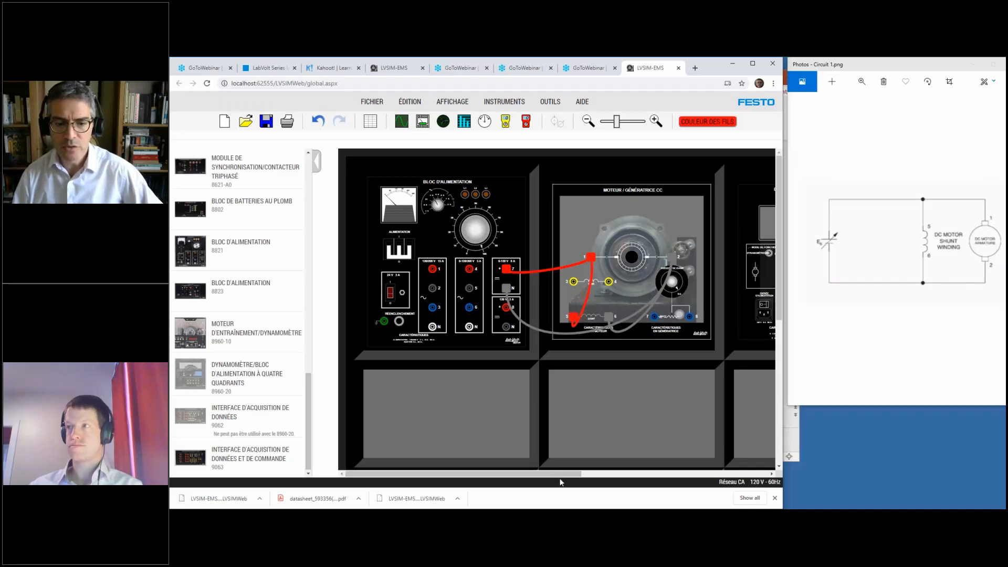
- Lower the front panels of the DC motor and the dynamometer, and couple their pulleys with a belt
left_click_drag(561, 479, 653, 483)
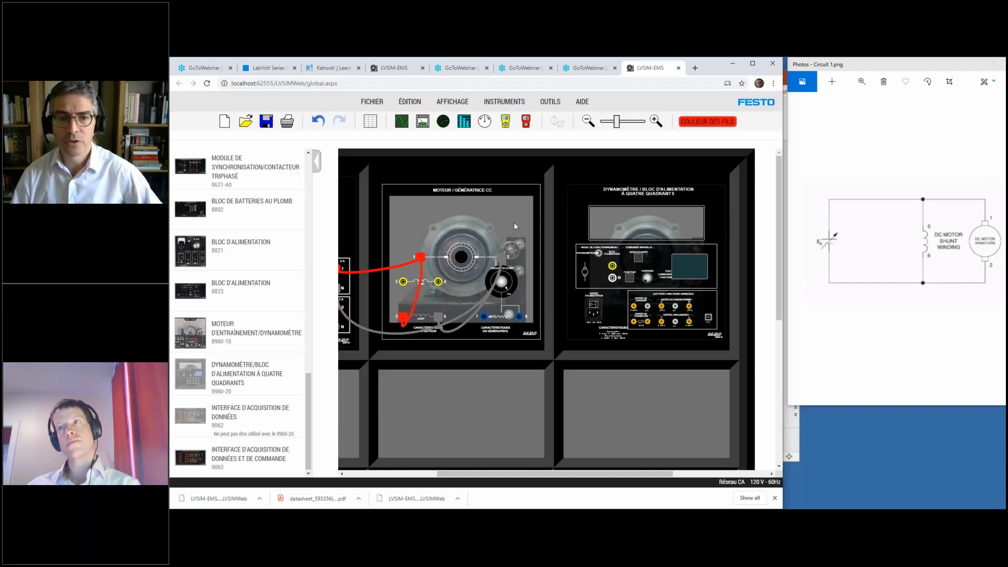
mouse_move(514, 212)
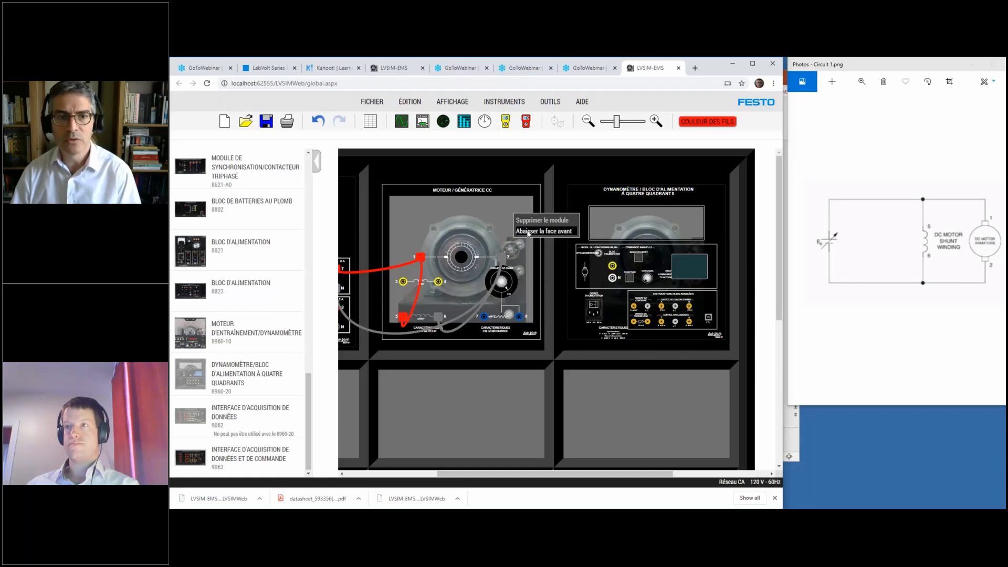
left_click(529, 232)
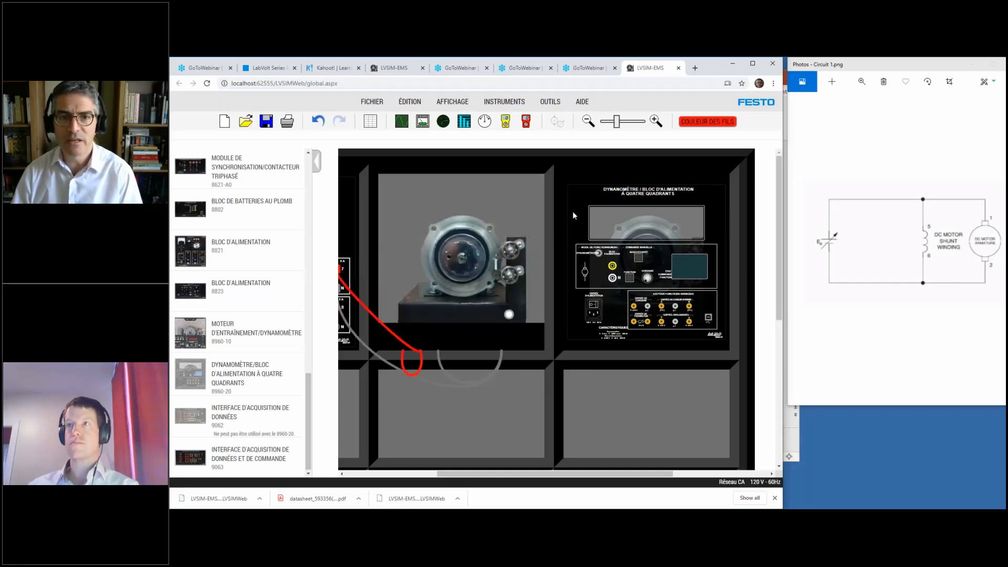
mouse_move(573, 211)
left_click(591, 230)
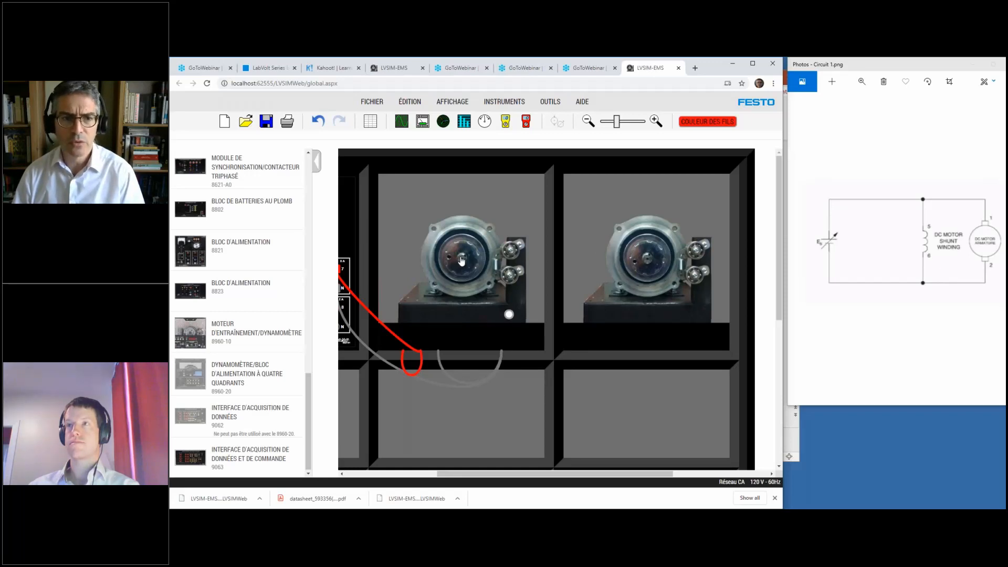
left_click_drag(463, 259, 649, 262)
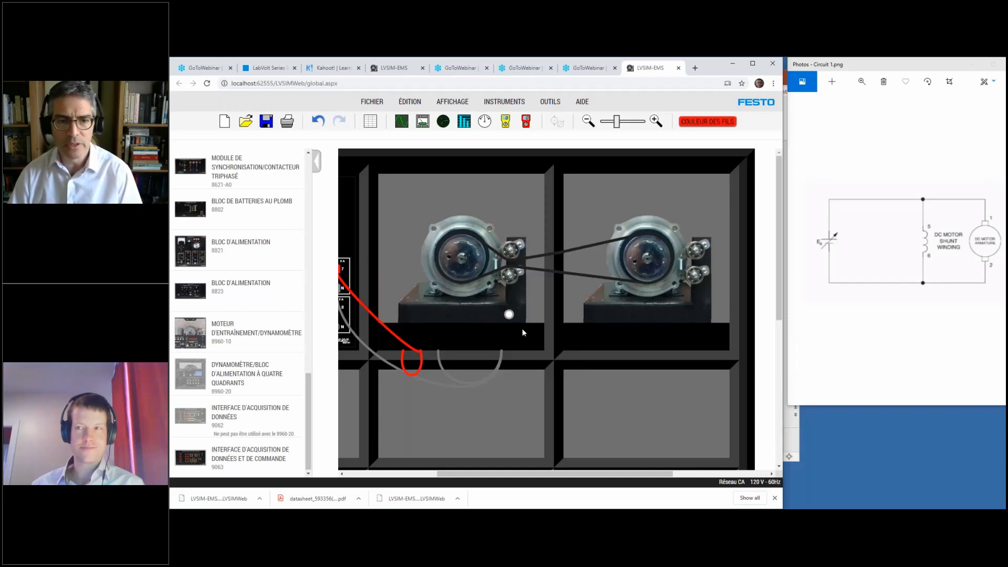
- Raise the front panels of the DC motor and the dynamometer back into place
right_click(517, 203)
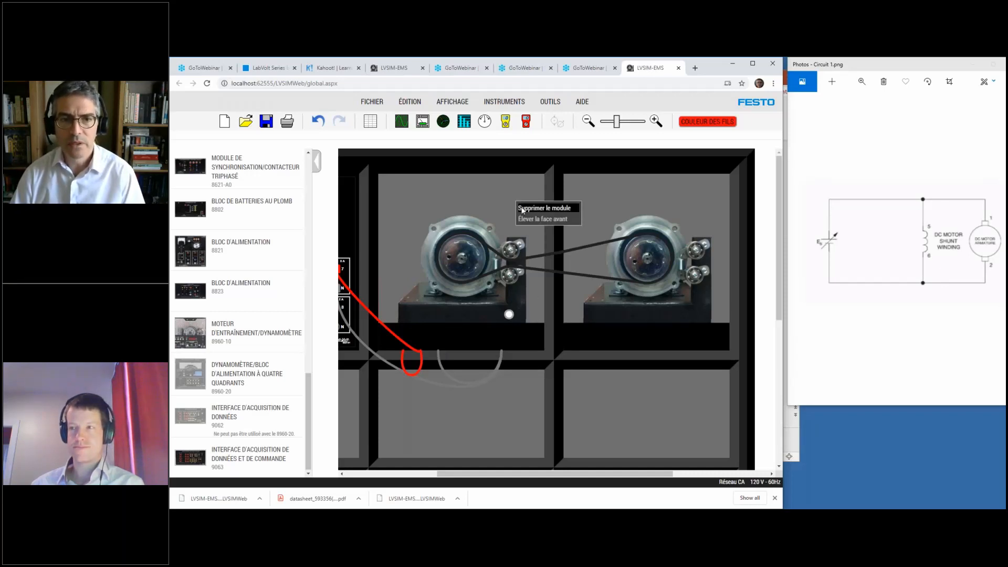
left_click(528, 220)
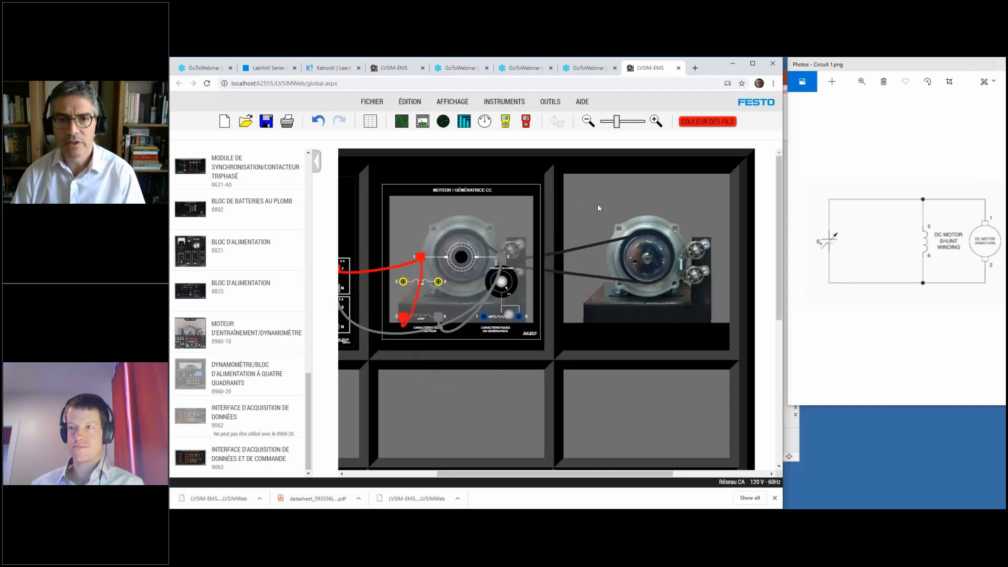
right_click(598, 204)
left_click(614, 223)
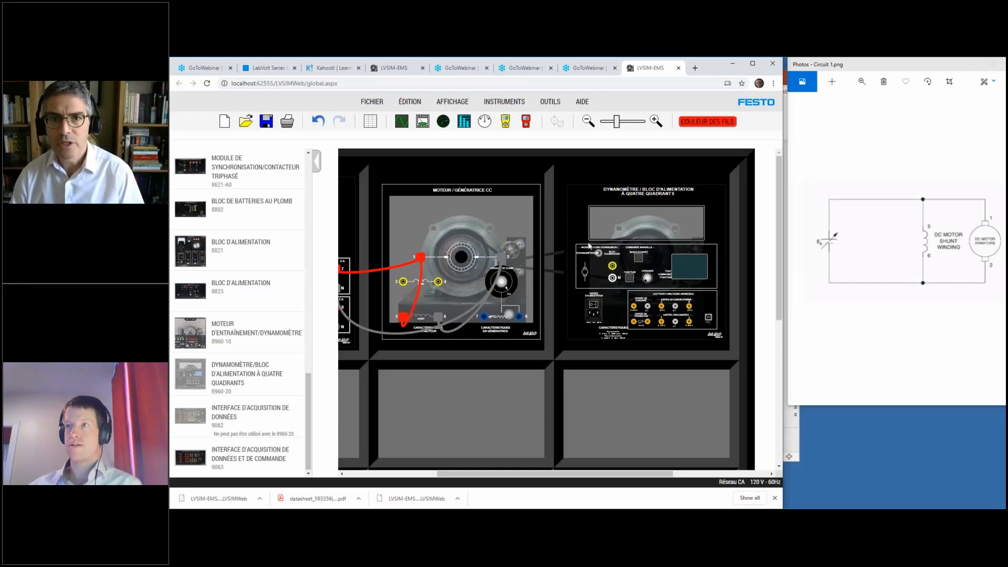
- Switch on the main power of the four-quadrant dynamometer
left_click_drag(618, 122, 632, 123)
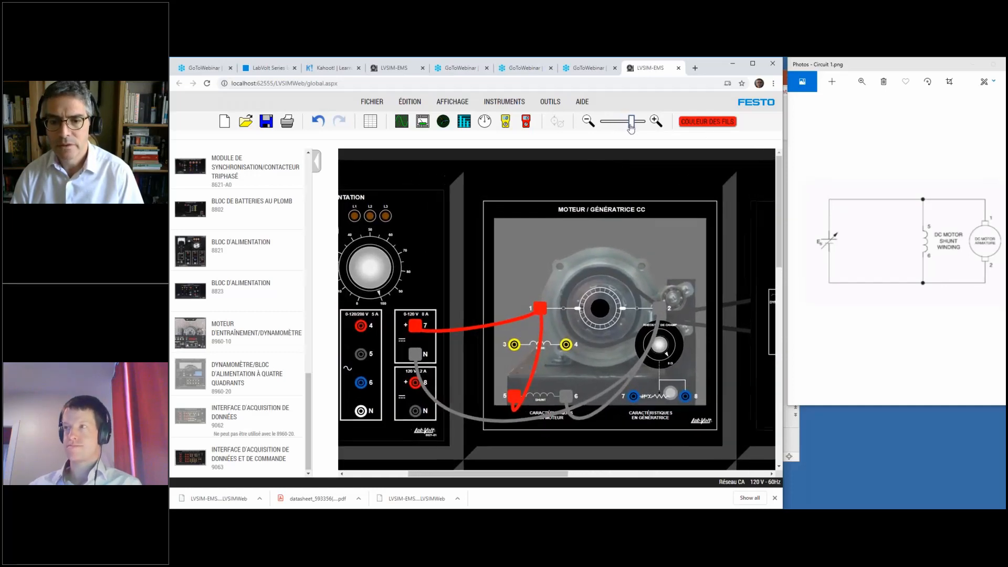
left_click_drag(532, 476, 635, 475)
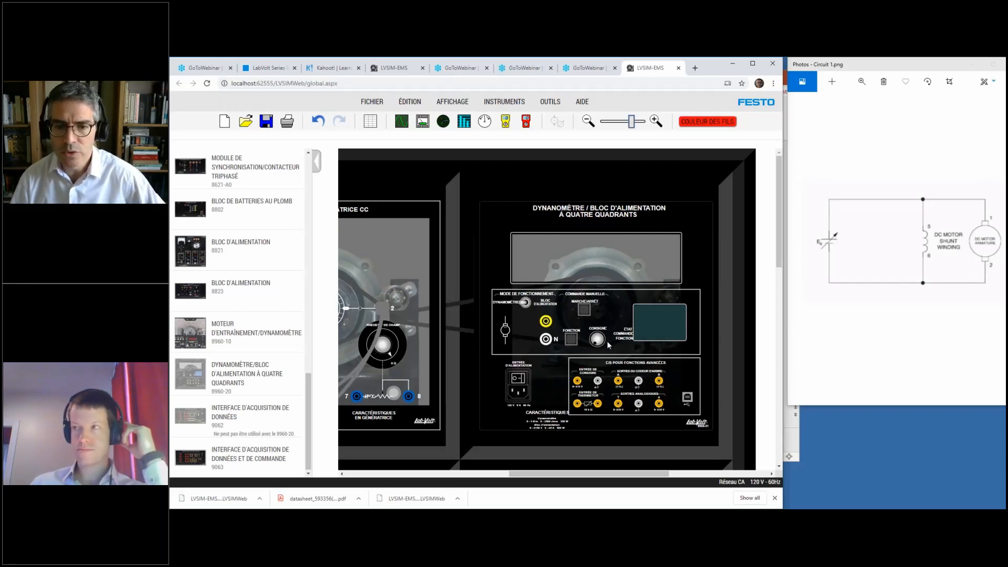
left_click(522, 379)
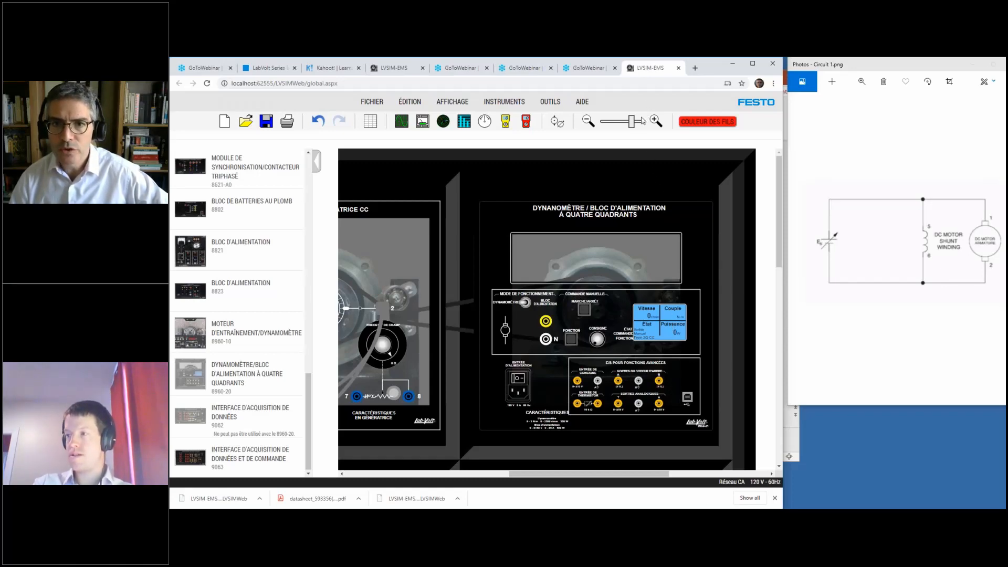
- Cycle the dynamometer's function to Moteur/Frein CC Pos. and start it in manual control
left_click_drag(633, 122, 639, 122)
left_click_drag(609, 473, 654, 474)
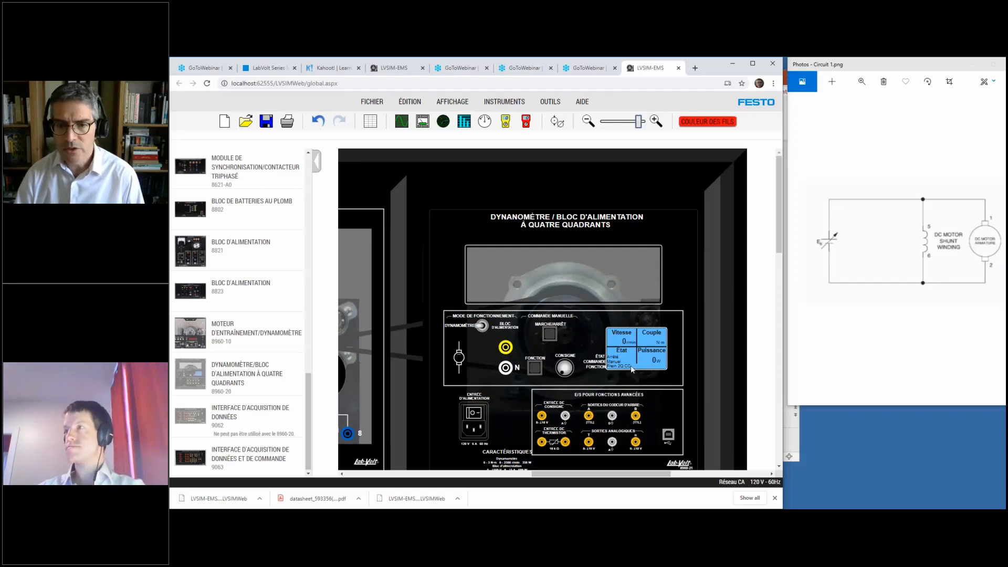
left_click(533, 369)
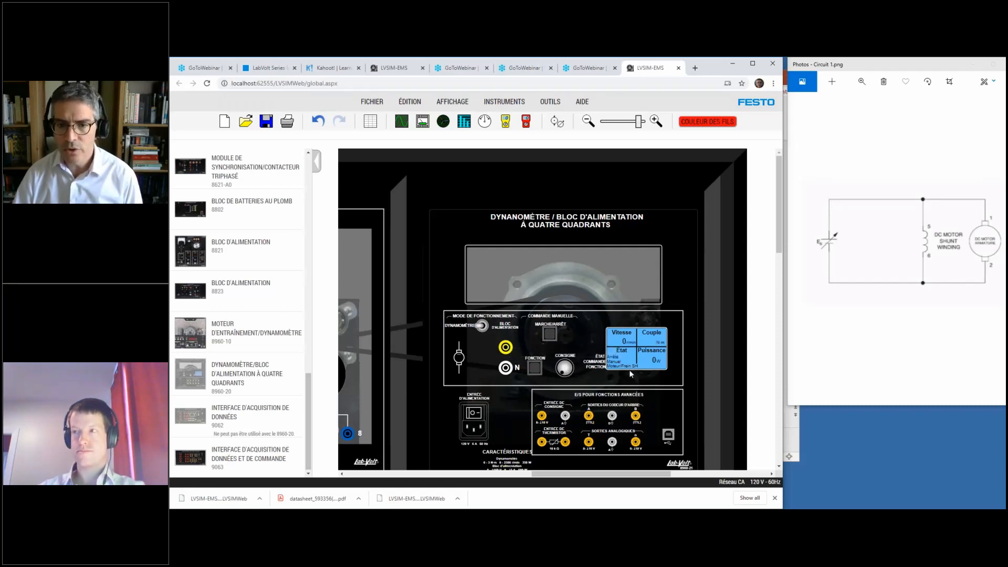
left_click(534, 368)
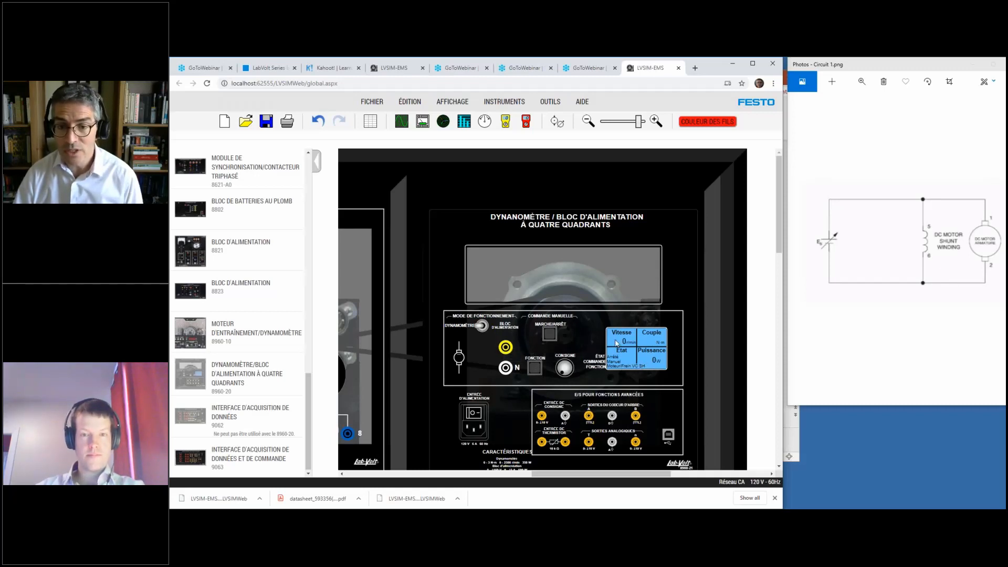
left_click(536, 368)
left_click(536, 367)
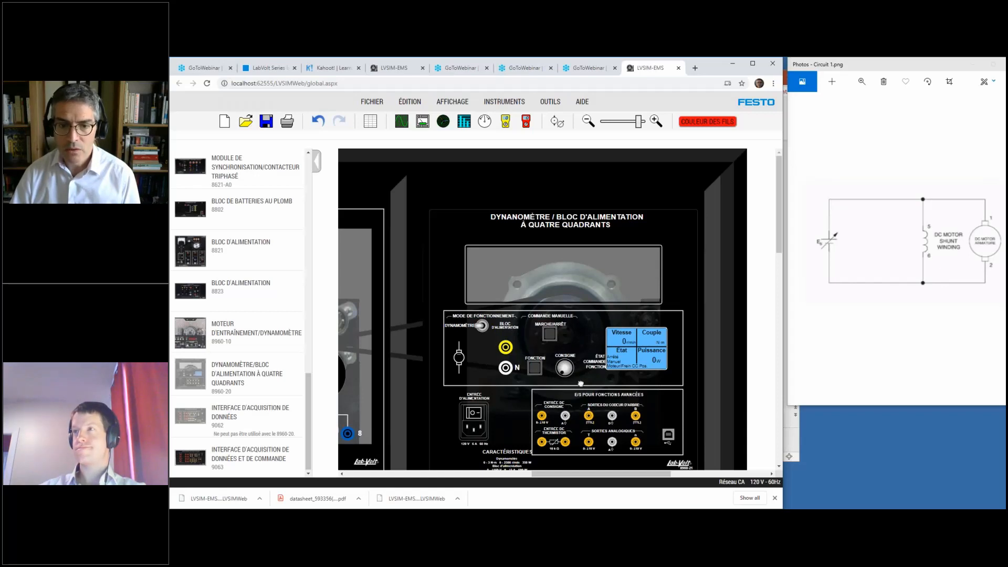
left_click(550, 335)
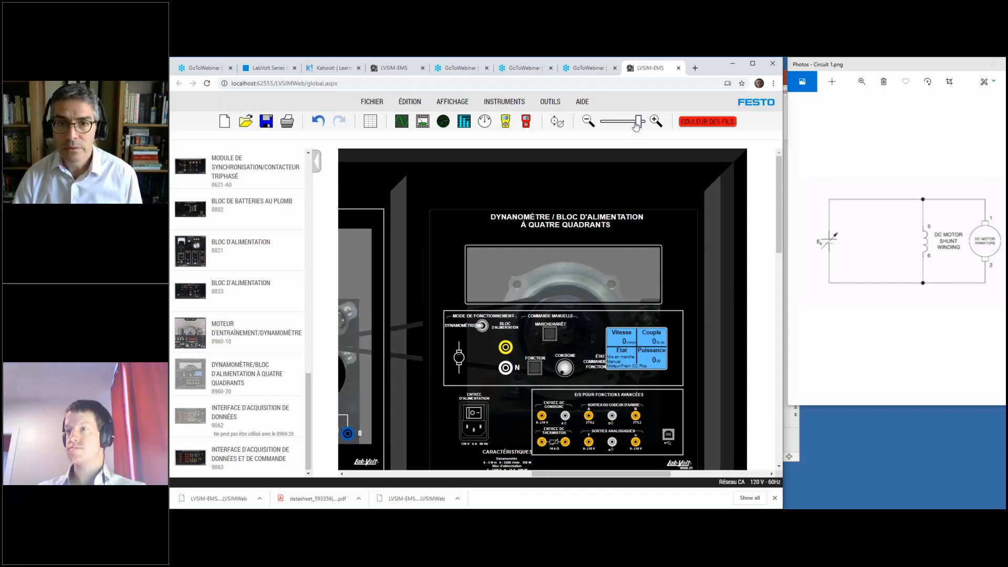
- Hide the module list and switch on the power supply feeding the DC motor
left_click_drag(635, 123, 625, 123)
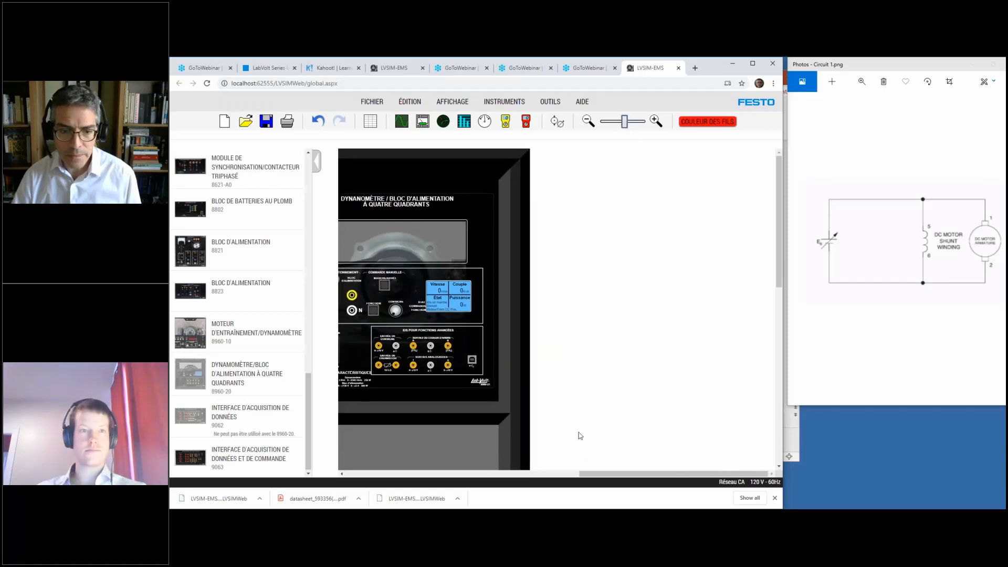
left_click(556, 475)
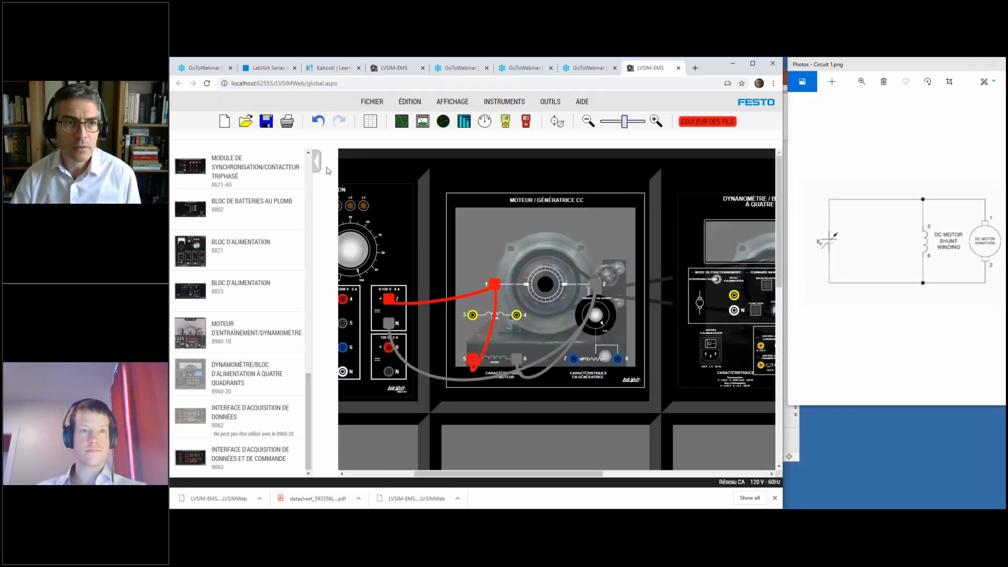
left_click(318, 160)
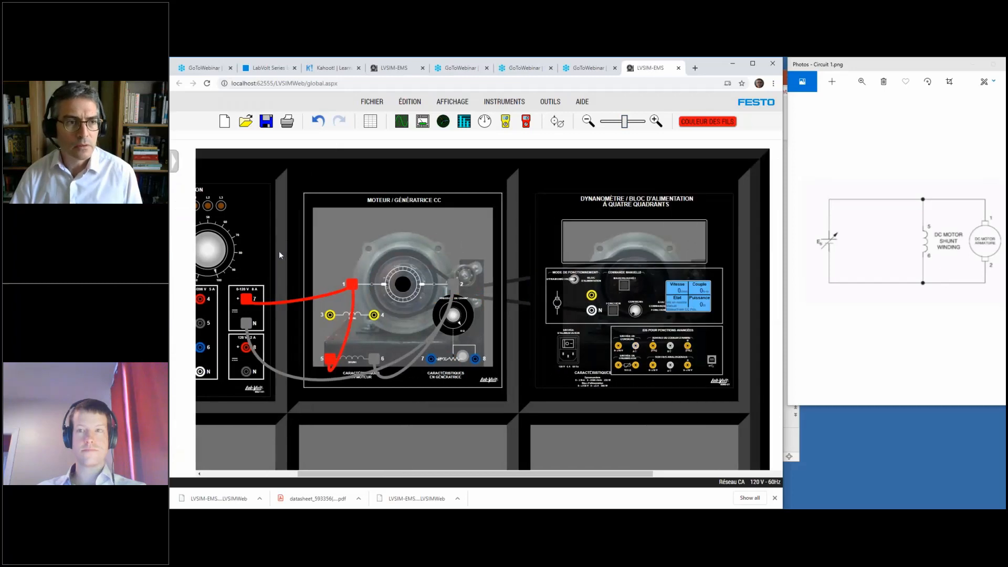
left_click_drag(336, 474, 298, 474)
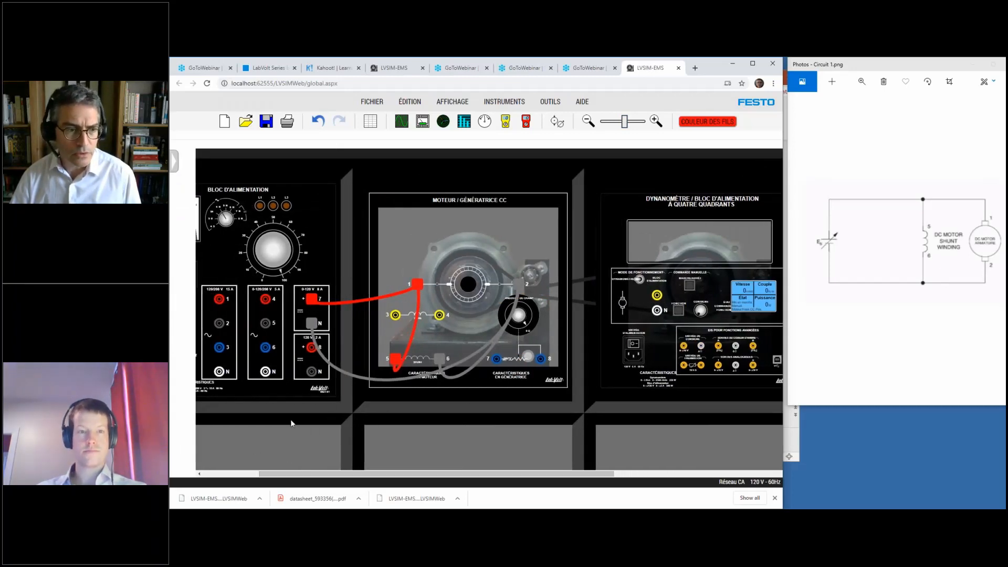
left_click(588, 122)
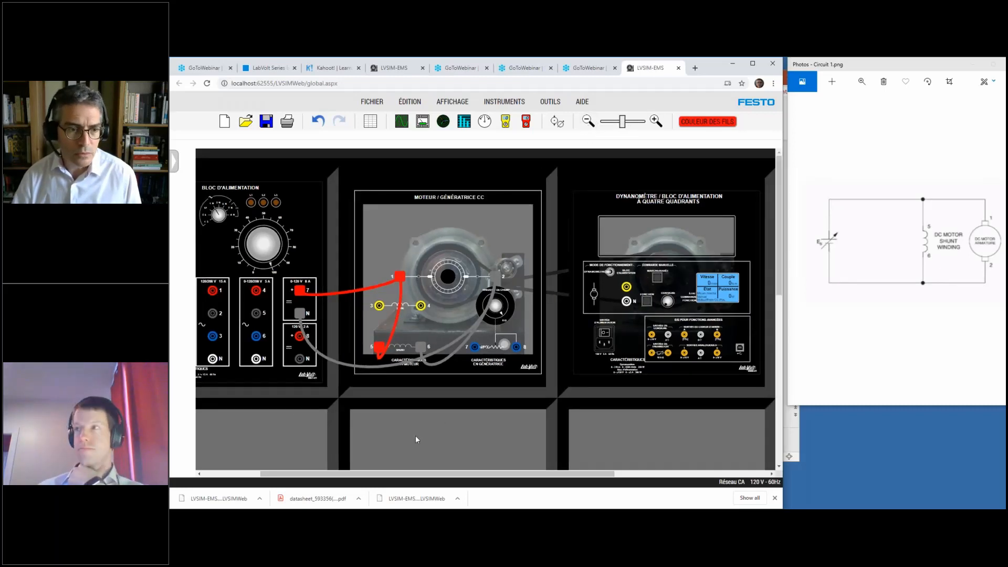
left_click_drag(417, 475, 389, 481)
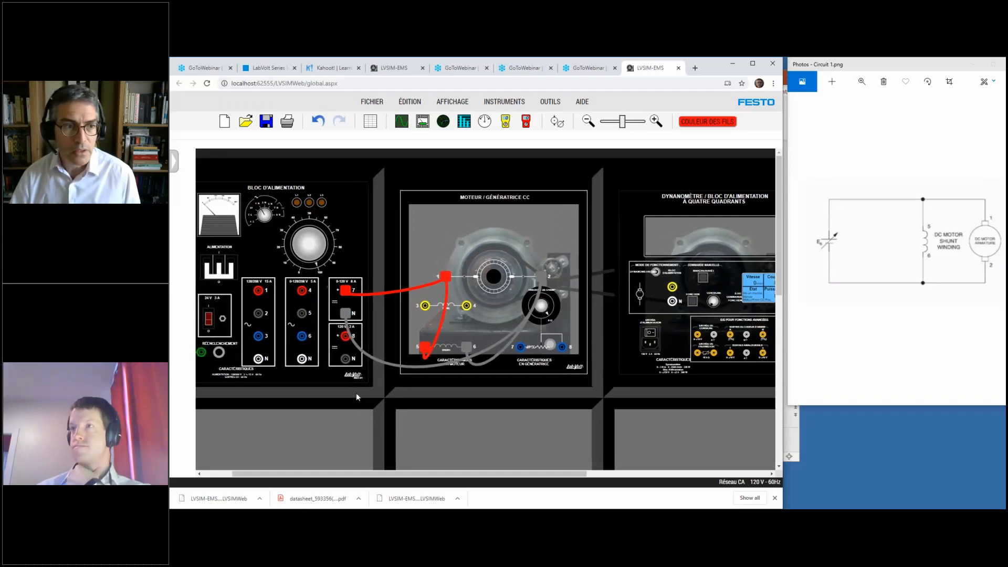
left_click(226, 281)
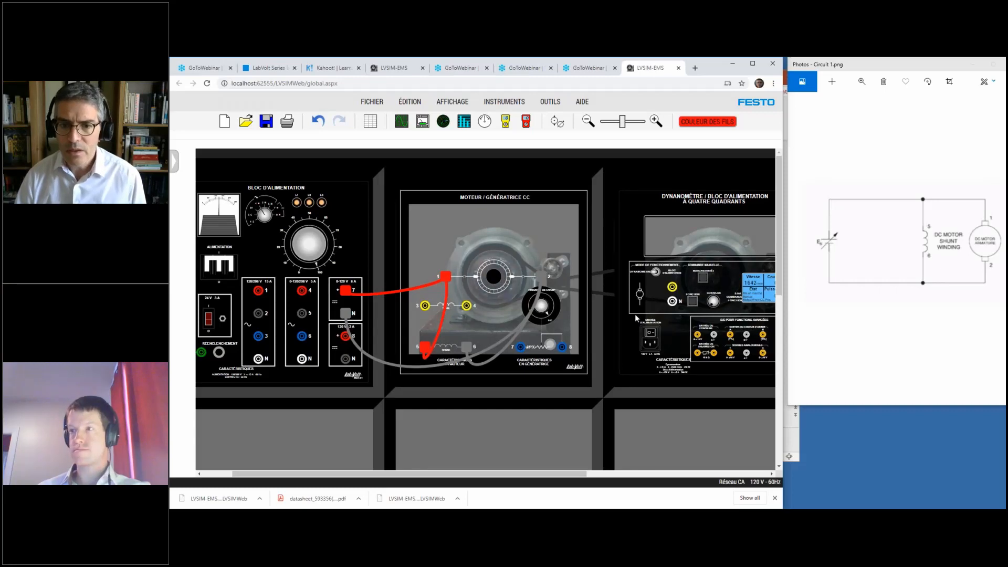
- Start the four-quadrant dynamometer from its manual controls while the power supply is on
left_click_drag(576, 472, 611, 476)
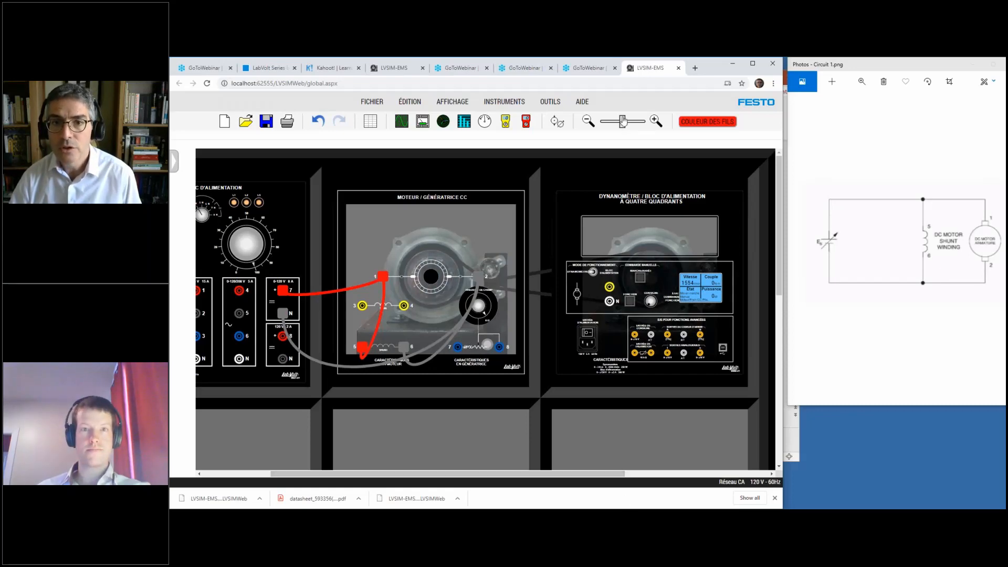
left_click_drag(622, 121, 630, 122)
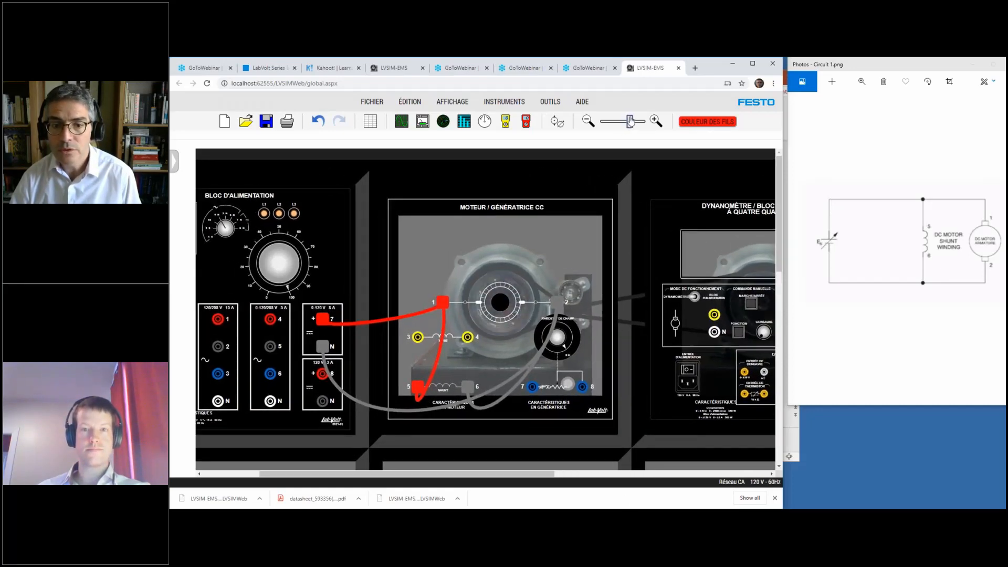
left_click_drag(544, 470, 616, 477)
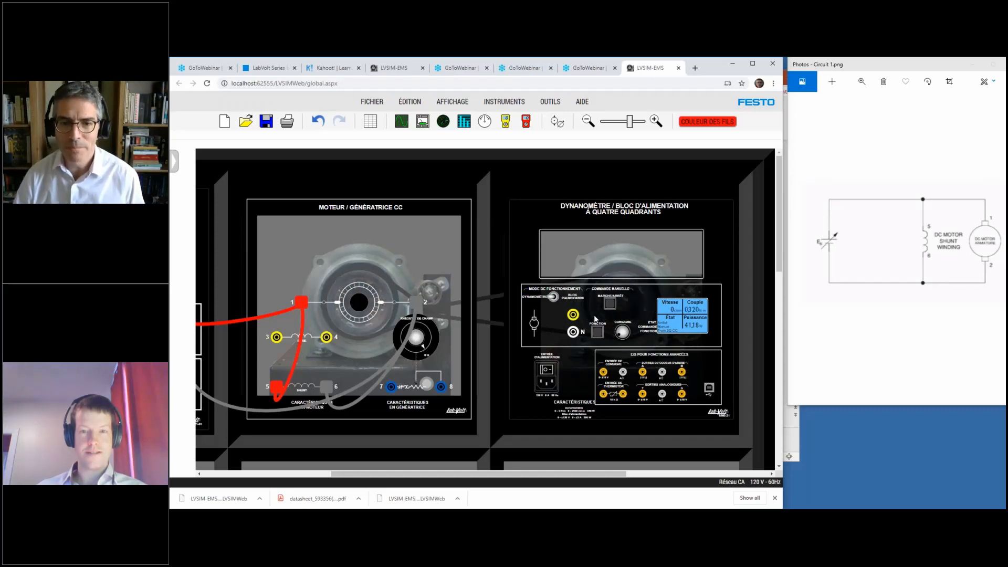
left_click(609, 304)
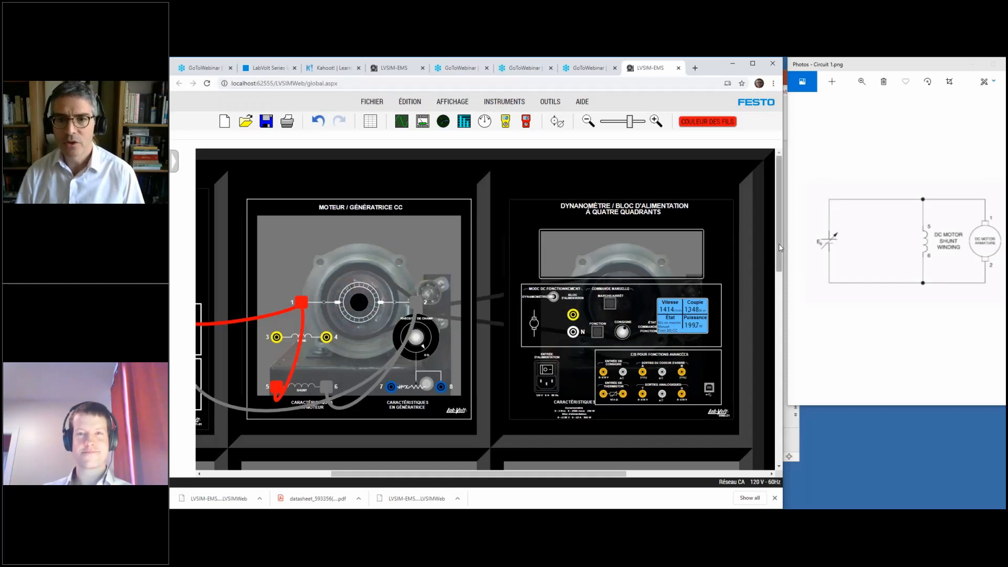
scroll(781, 247, "down", 2)
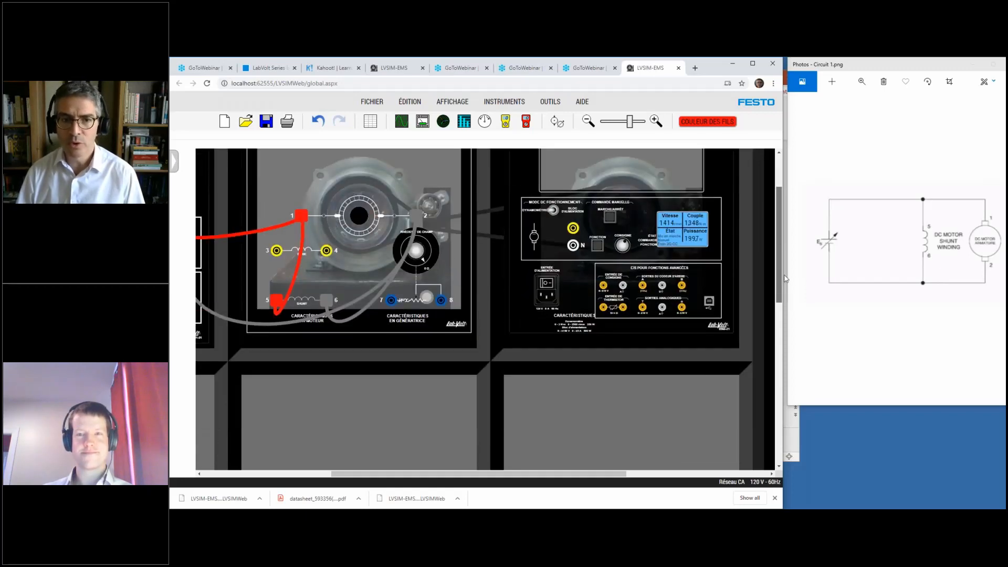
scroll(787, 257, "up", 2)
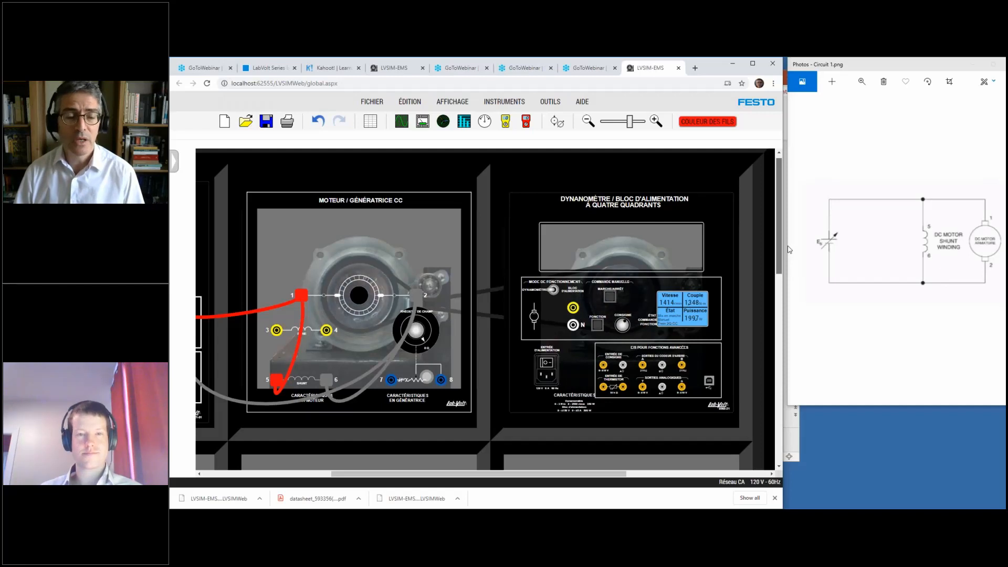
scroll(790, 248, "up", 1)
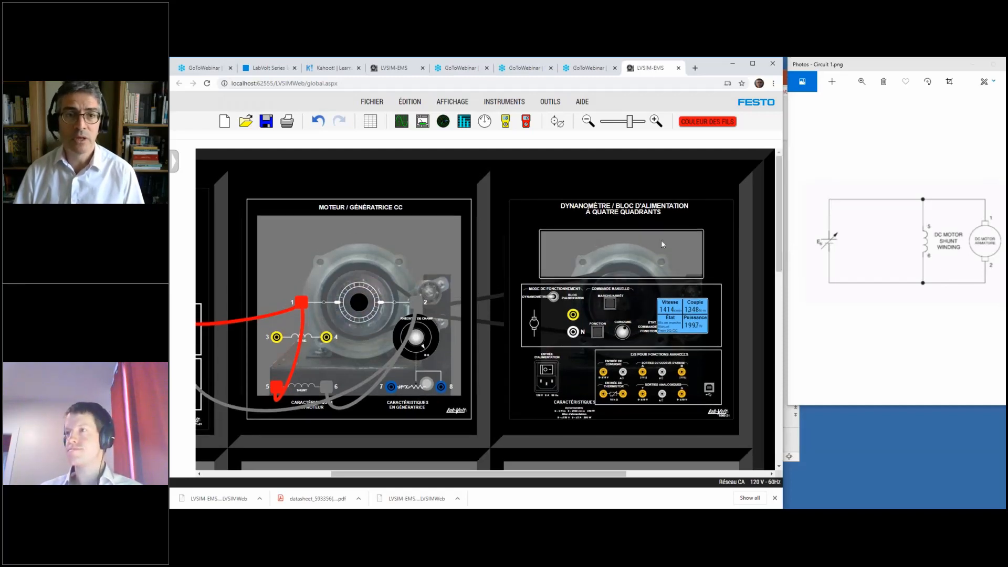
- Display the yellow multimeter, place it over the power supply, set its function selector to V, and hide it again
left_click(505, 129)
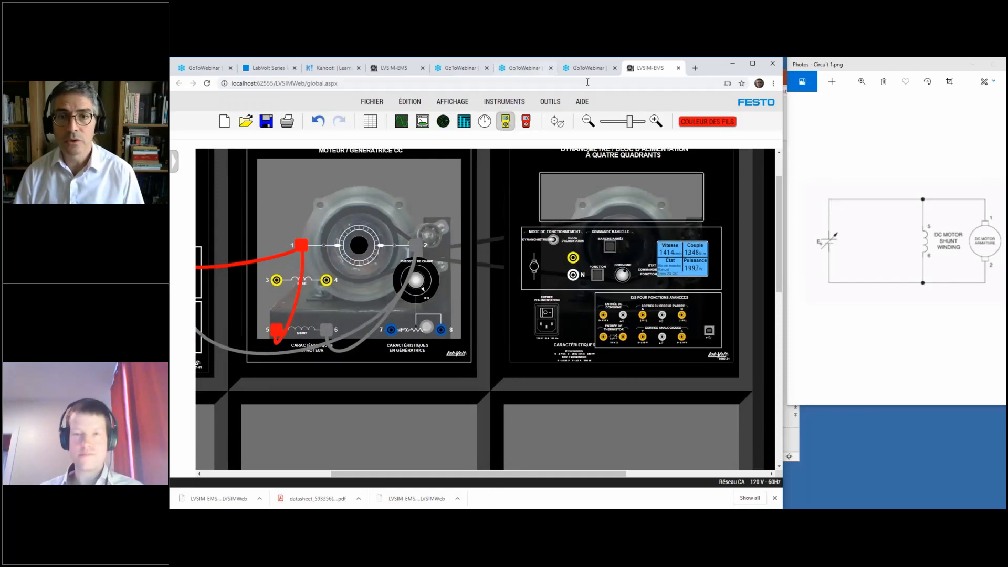
left_click_drag(631, 122, 621, 123)
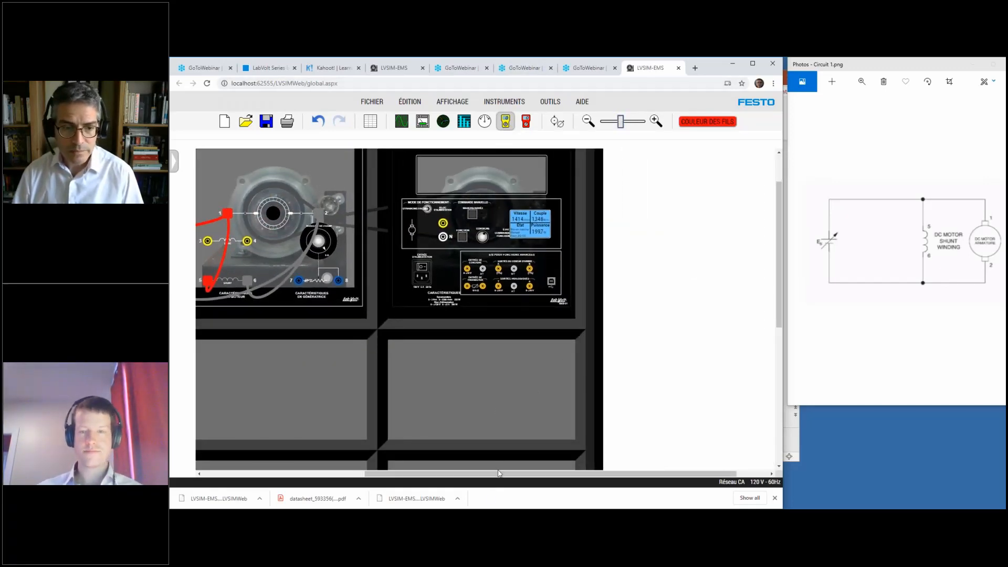
left_click_drag(491, 475, 298, 476)
left_click_drag(248, 271, 310, 349)
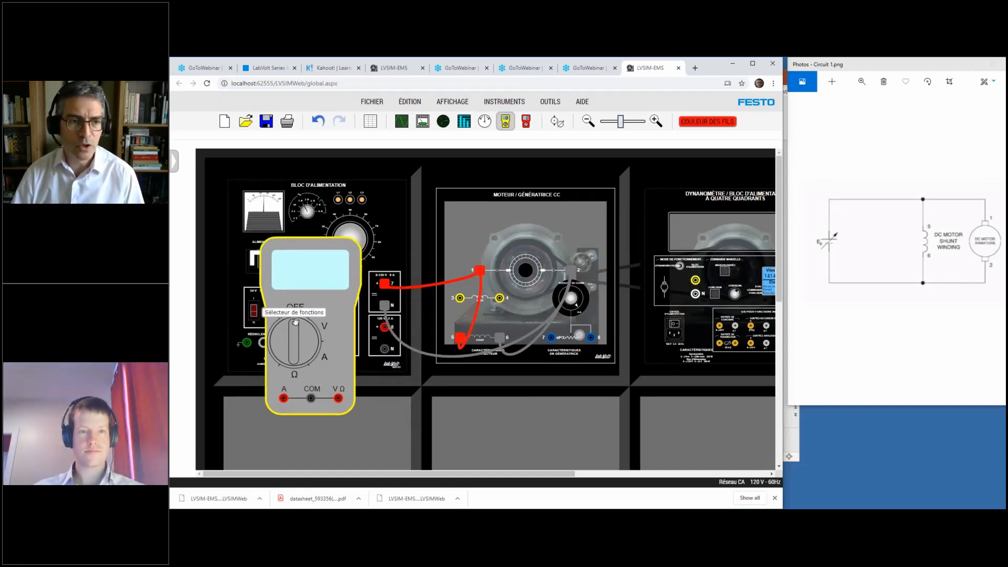
left_click(296, 321)
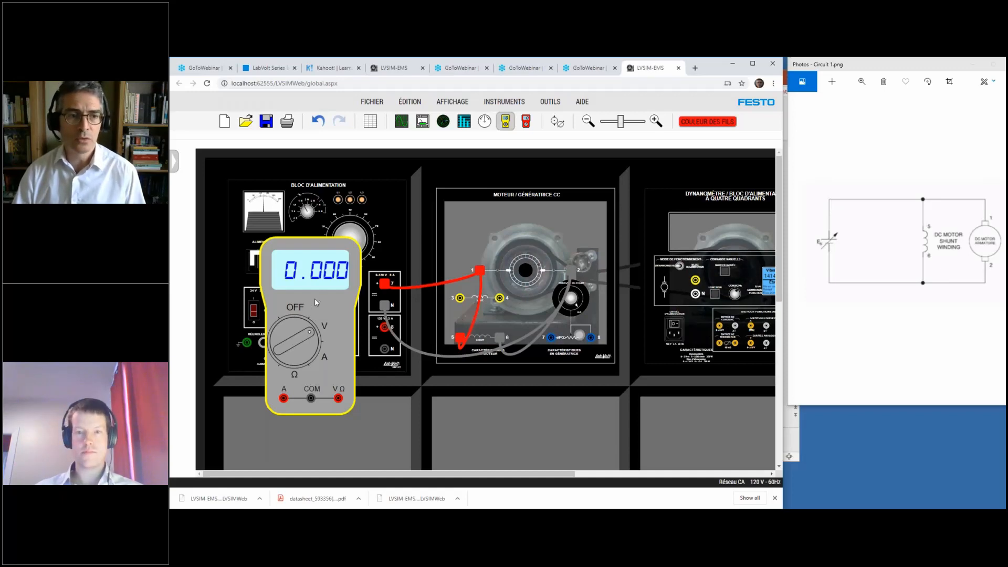
left_click(505, 122)
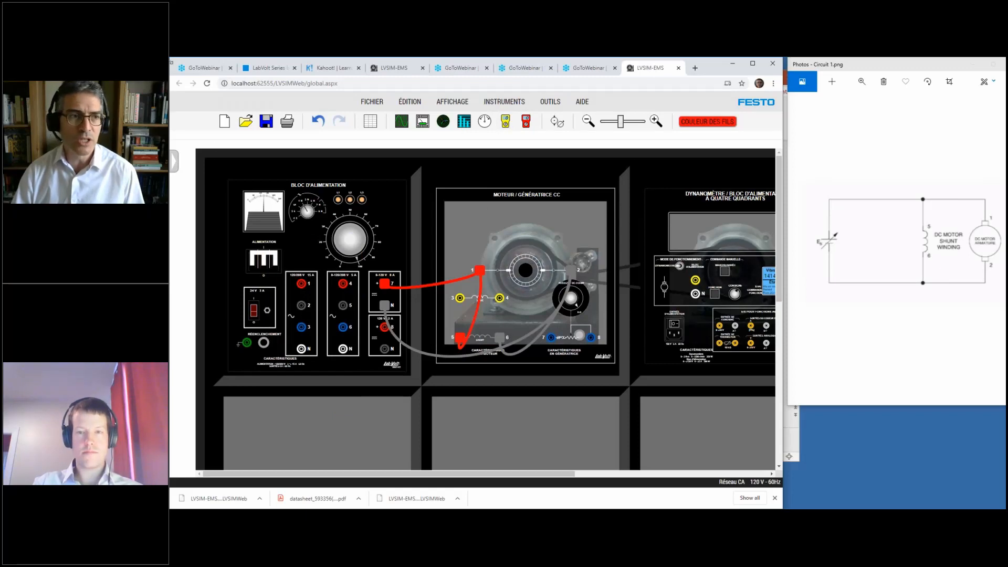
- Reopen the module list and install the data acquisition and control interface (9063) in the slot below the DC motor
left_click(174, 160)
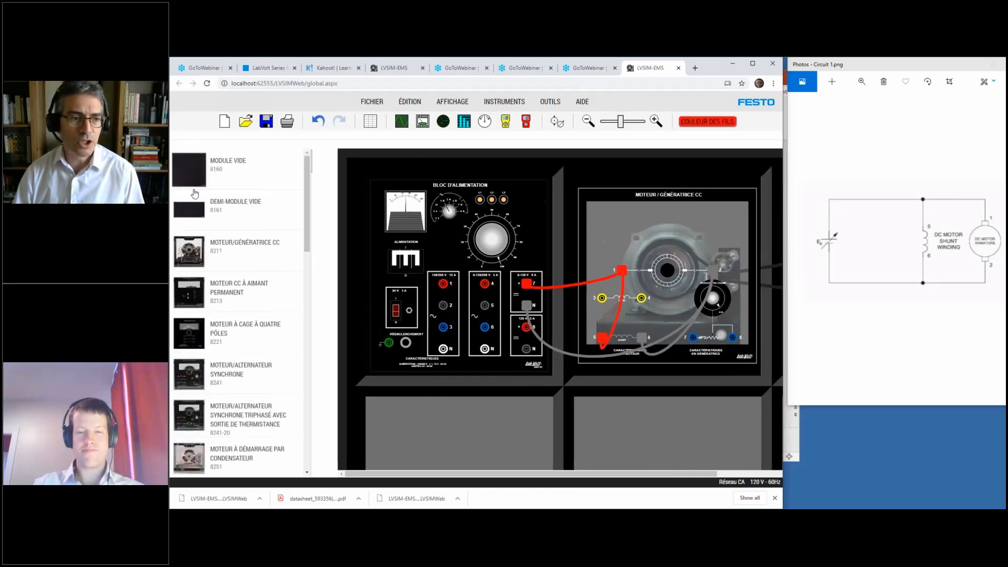
left_click_drag(307, 220, 313, 490)
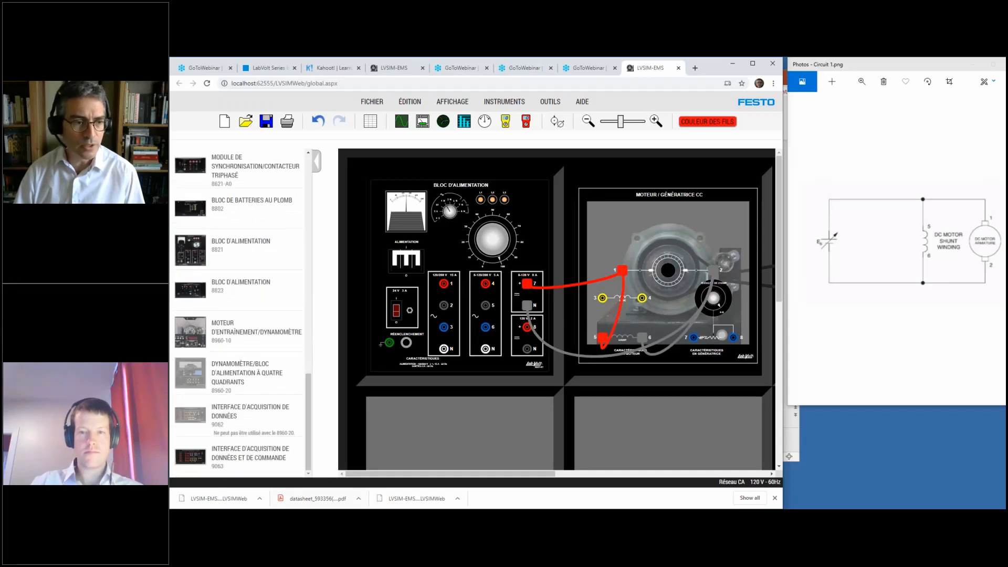
left_click_drag(190, 457, 625, 446)
scroll(658, 380, "down", 3)
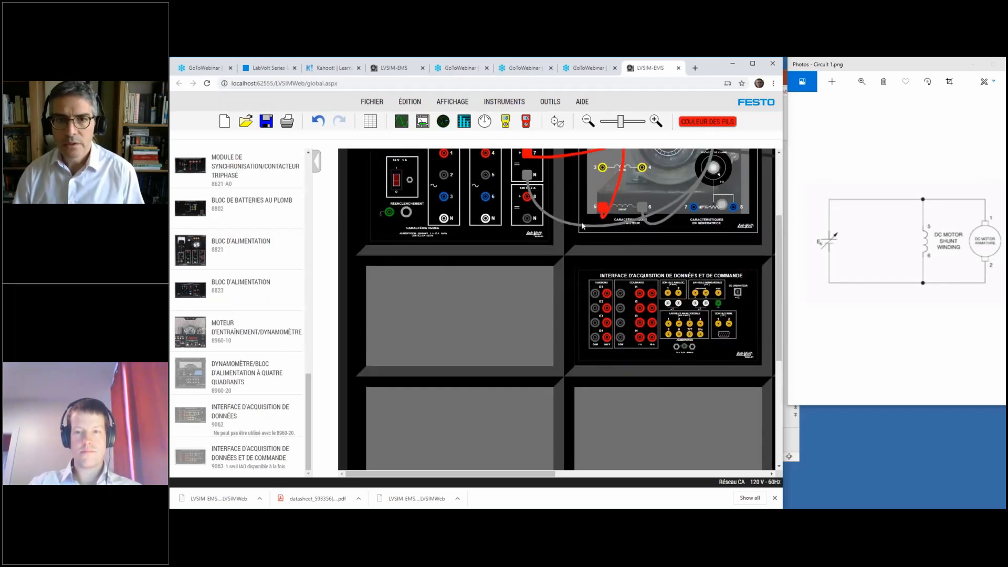
- Delete the red lead between terminals 1 and 5 of the DC motor and dismiss the safety warning
scroll(636, 317, "up", 2)
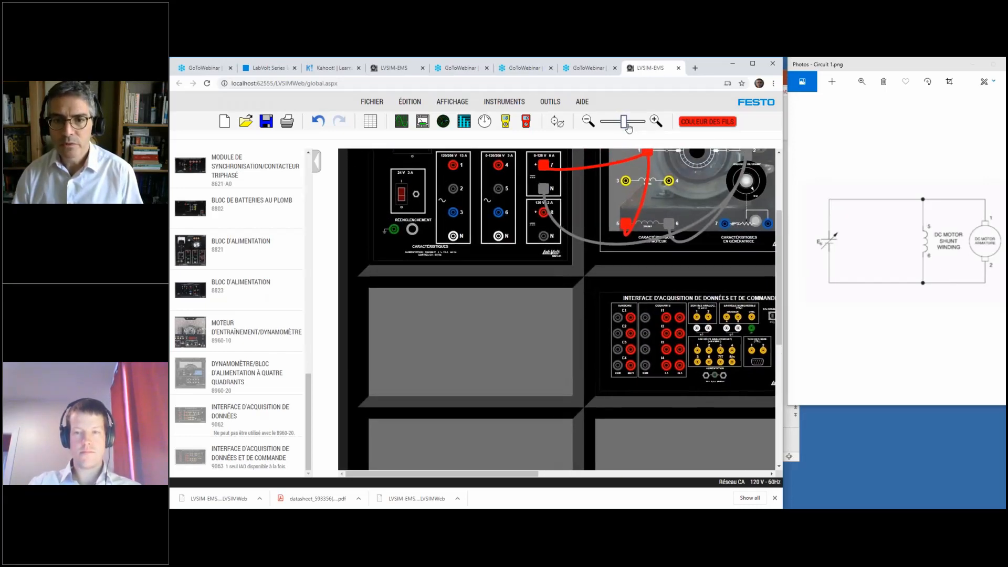
left_click_drag(507, 478, 594, 475)
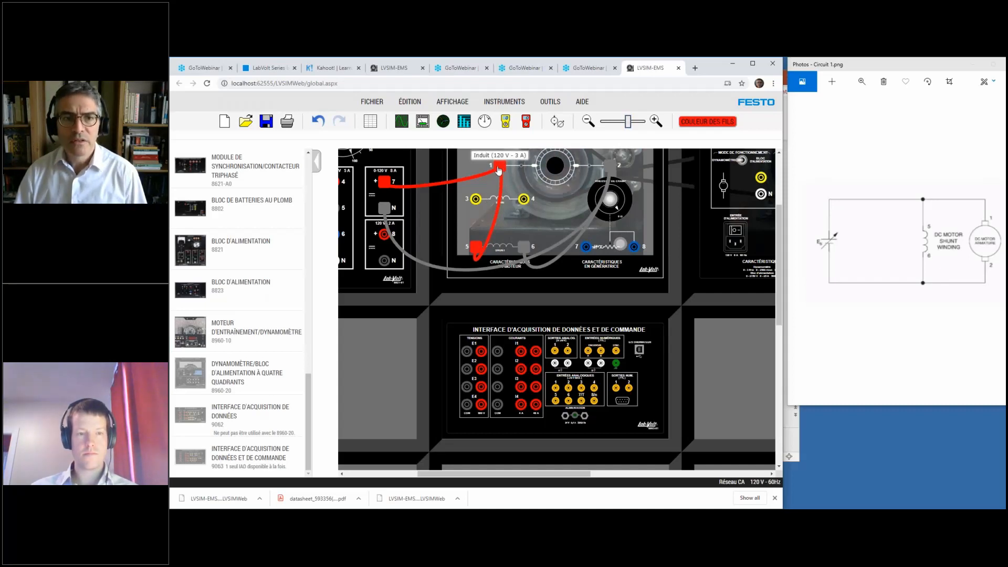
left_click_drag(499, 173, 470, 248)
right_click(470, 248)
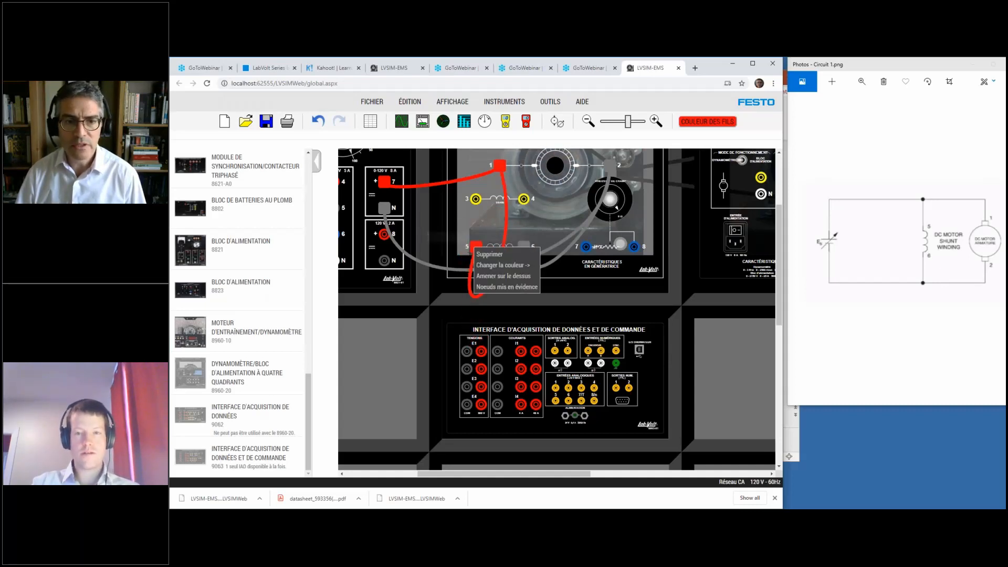
left_click(484, 253)
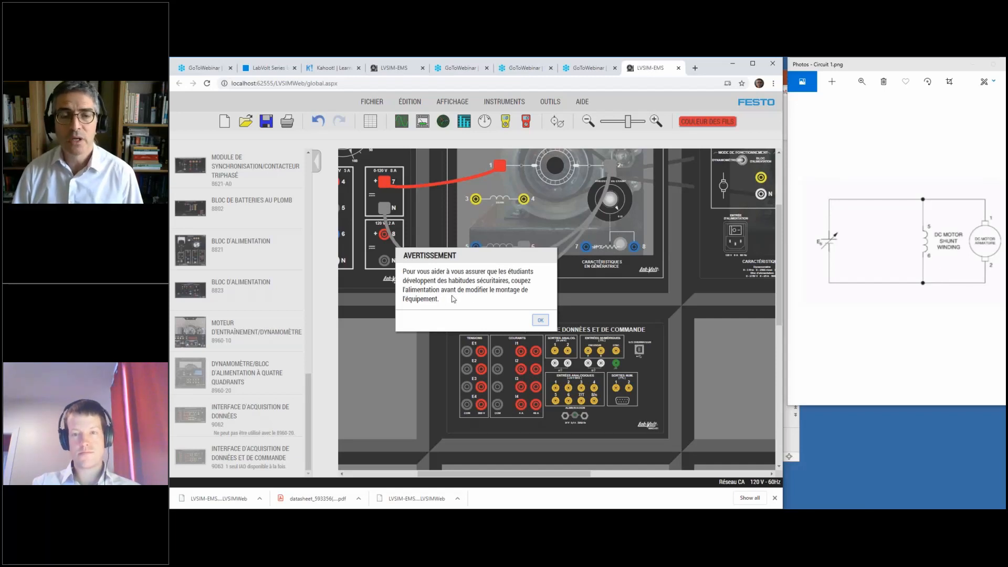
left_click(540, 321)
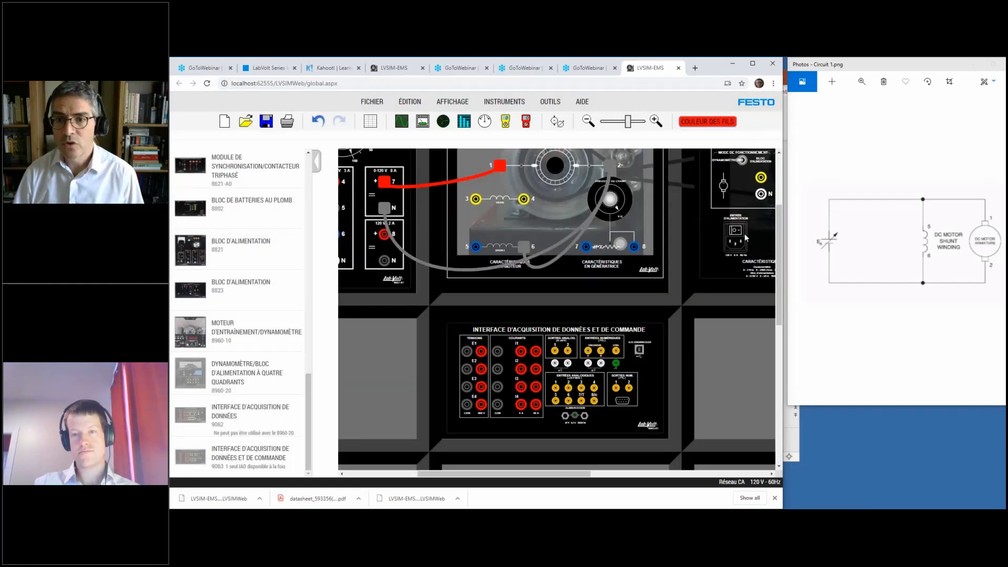
- Switch off the main power switch of the power supply module
left_click(413, 475)
scroll(431, 173, "up", 1)
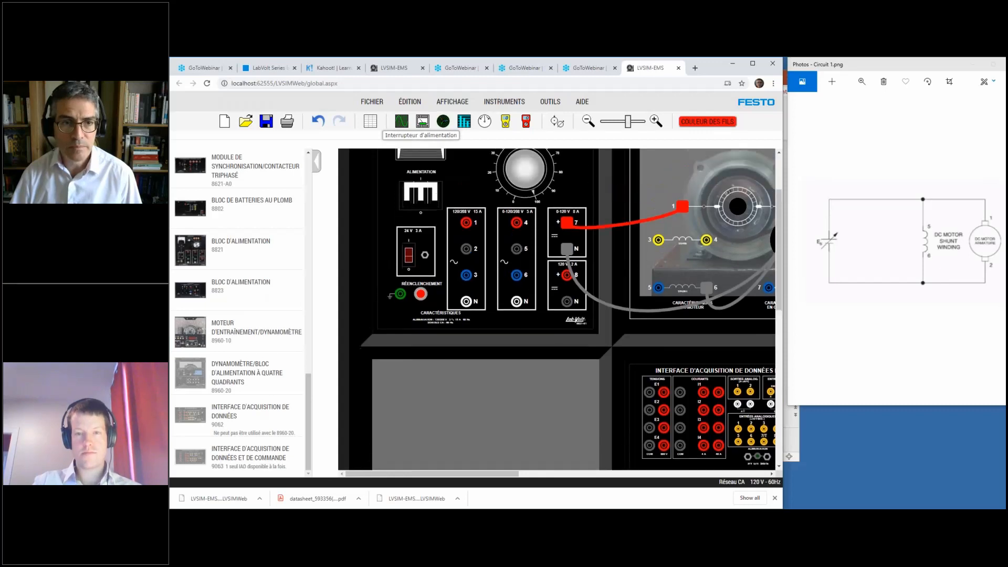
left_click(422, 191)
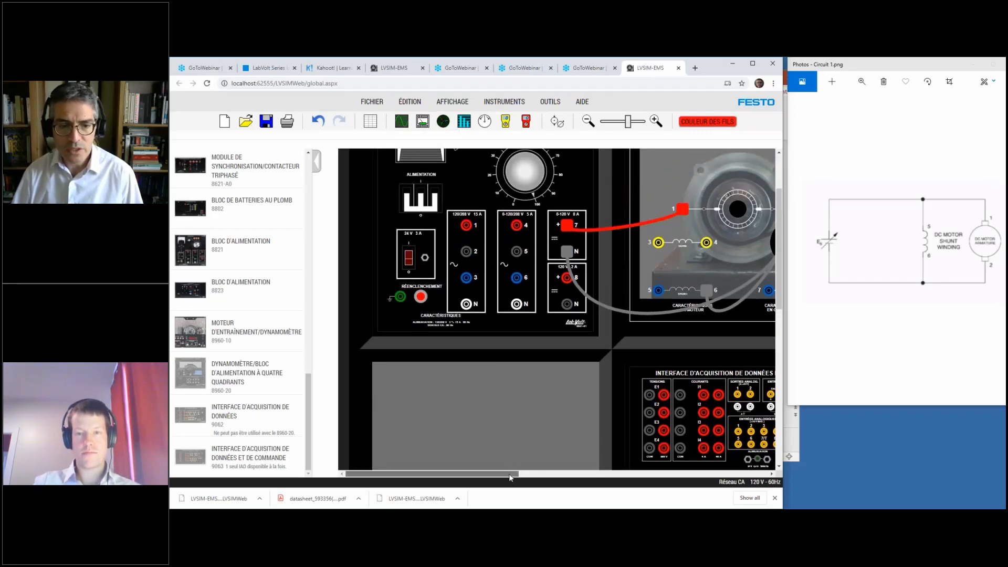
- Move the red lead from DC motor terminal 1 to current input I1 of the data acquisition interface, and switch off the dynamometer's power input
left_click_drag(511, 474, 538, 474)
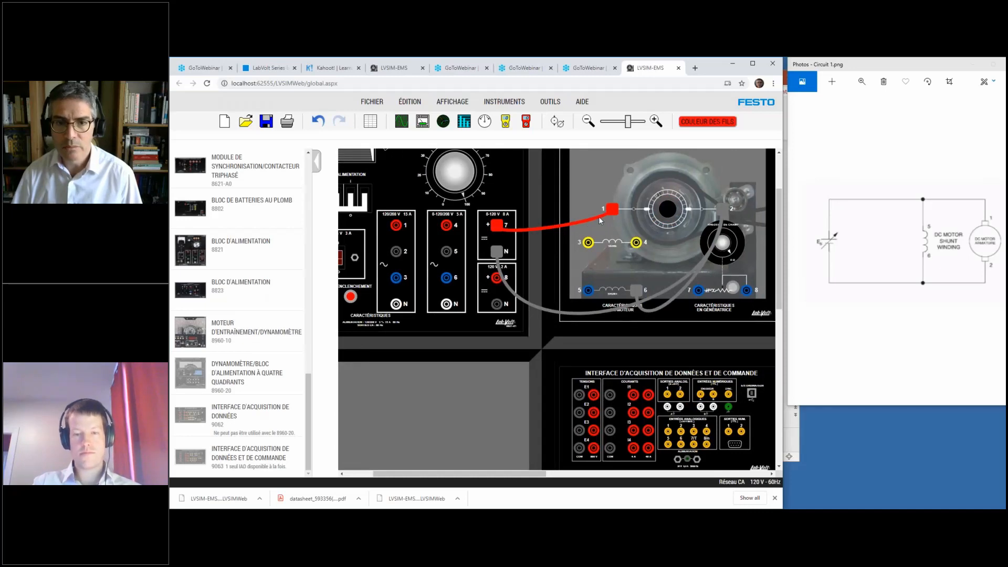
left_click_drag(613, 209, 633, 395)
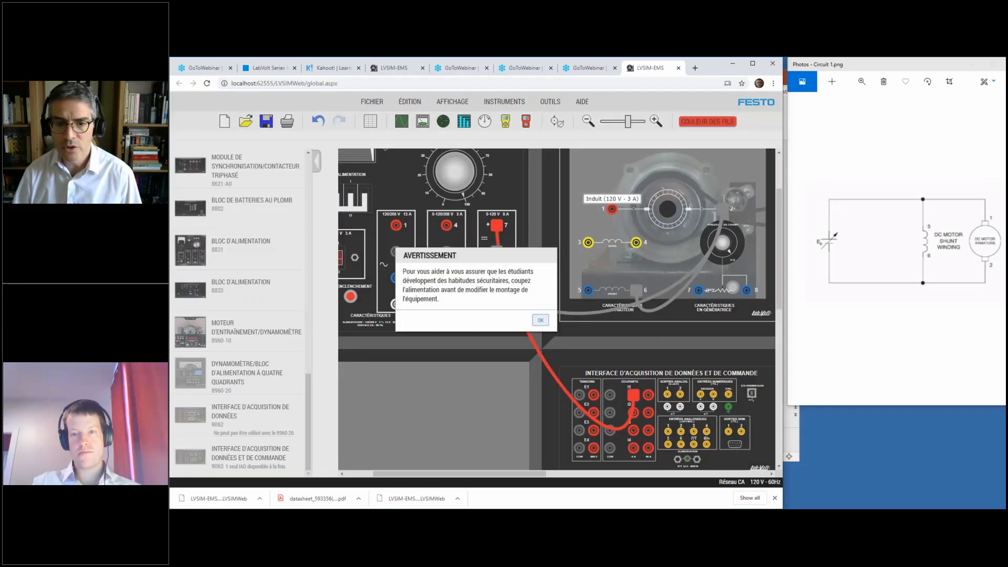
left_click(540, 321)
left_click_drag(527, 475, 582, 475)
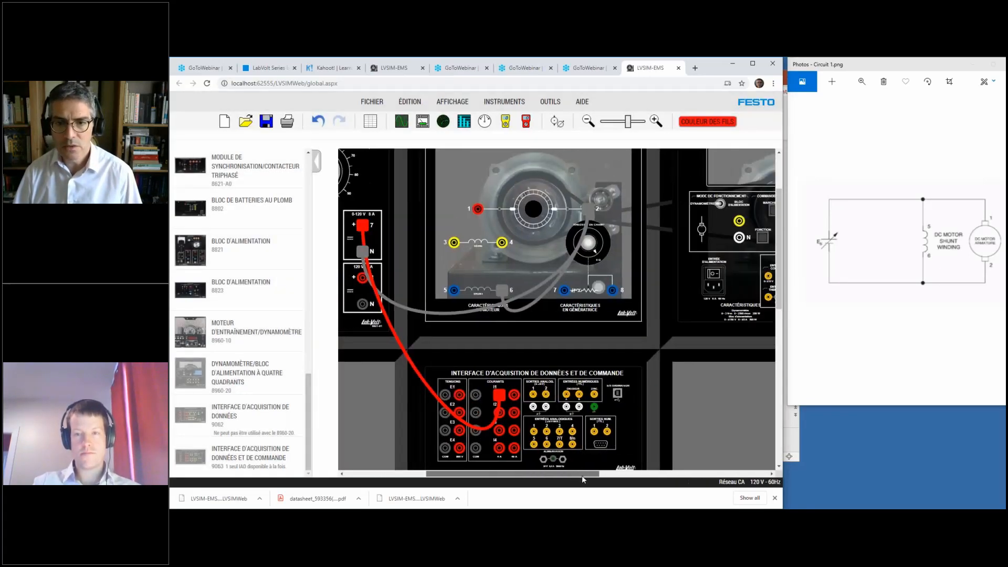
left_click(712, 274)
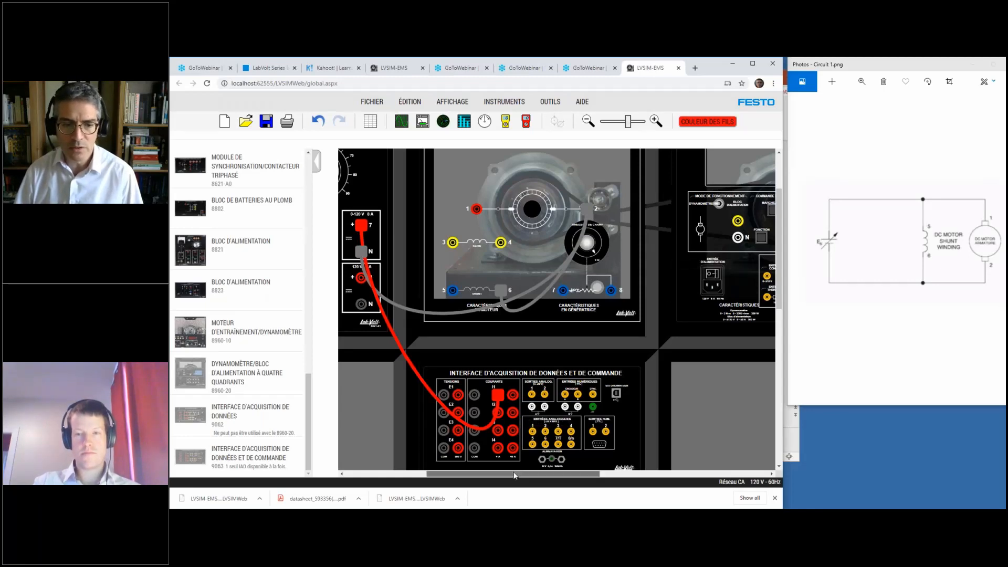
- Wire the I1 common to DC motor terminal 1 and connect voltage input E1 across power supply terminals 7 and N
left_click_drag(516, 475, 456, 474)
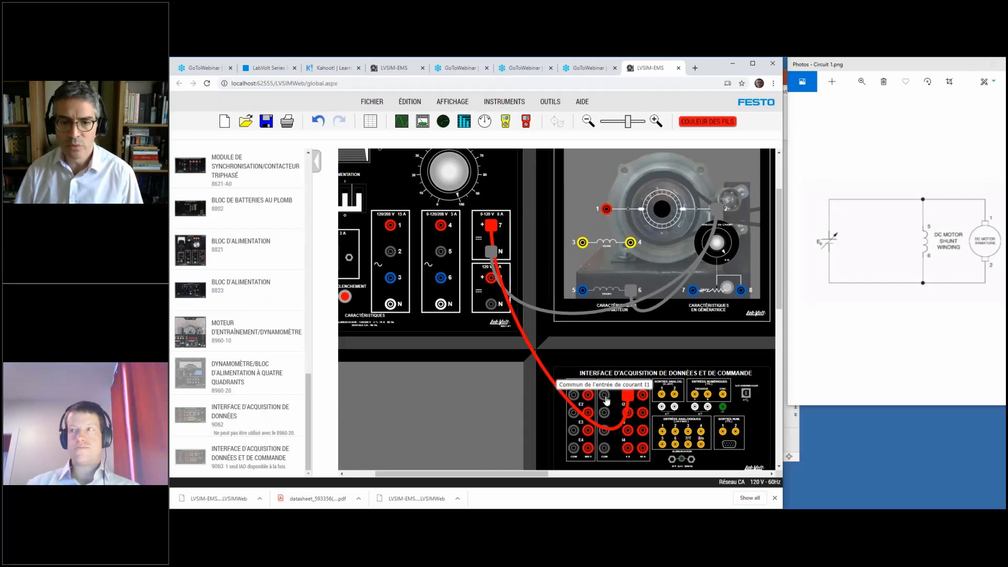
left_click_drag(607, 400, 613, 213)
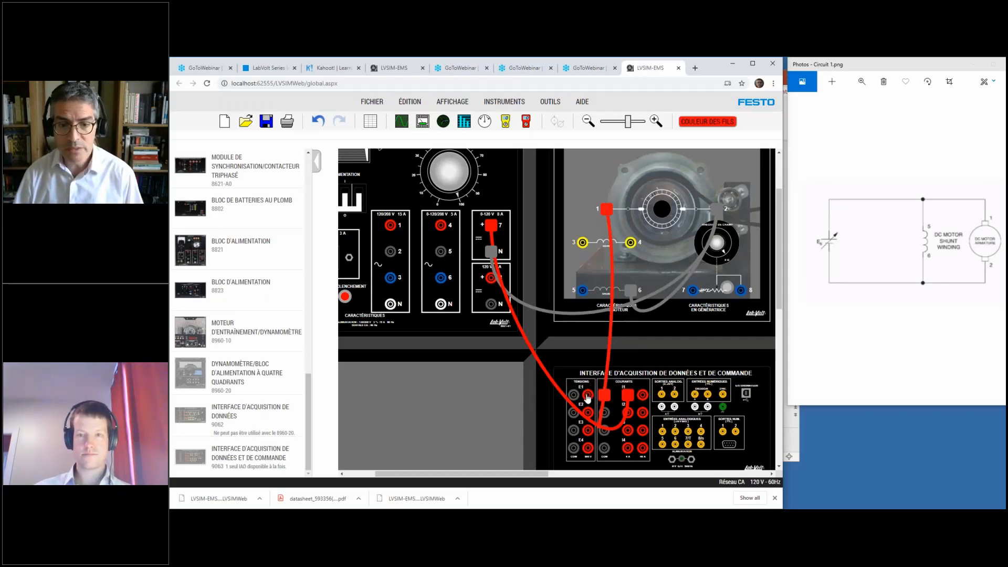
left_click_drag(588, 398, 497, 228)
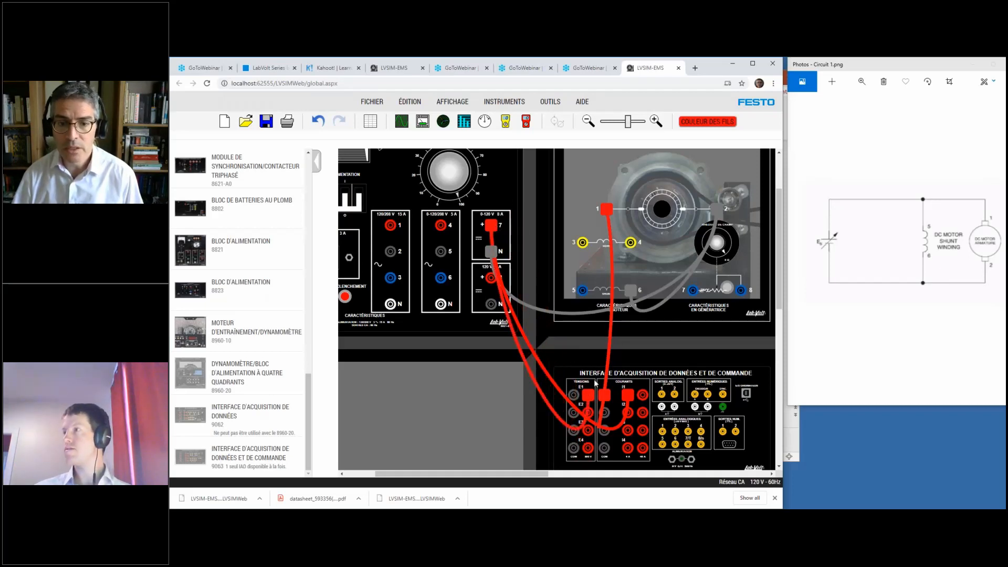
left_click_drag(575, 395, 492, 251)
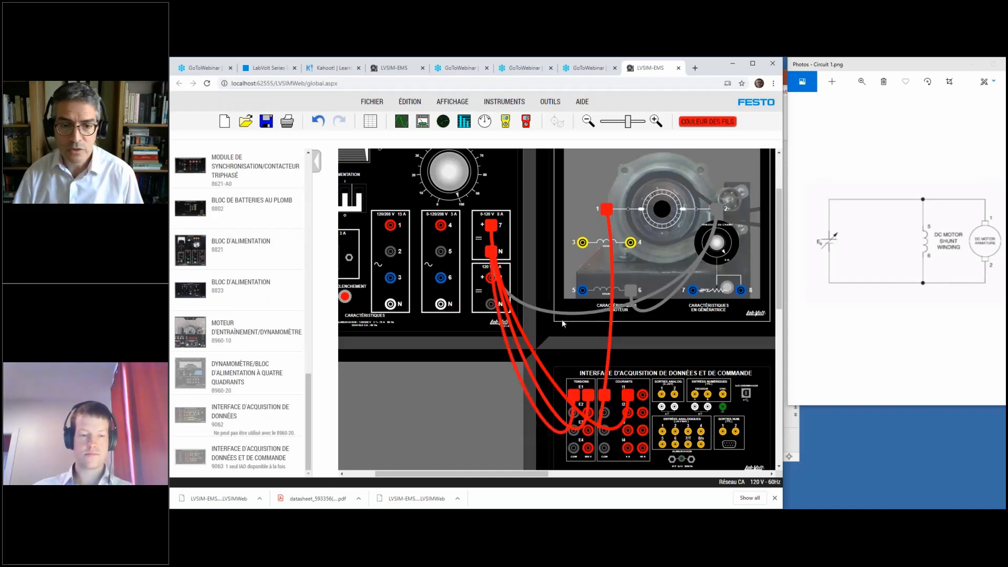
- Change the color of the lead between the E1 common and power supply terminal N to grey
right_click(575, 400)
mouse_move(592, 415)
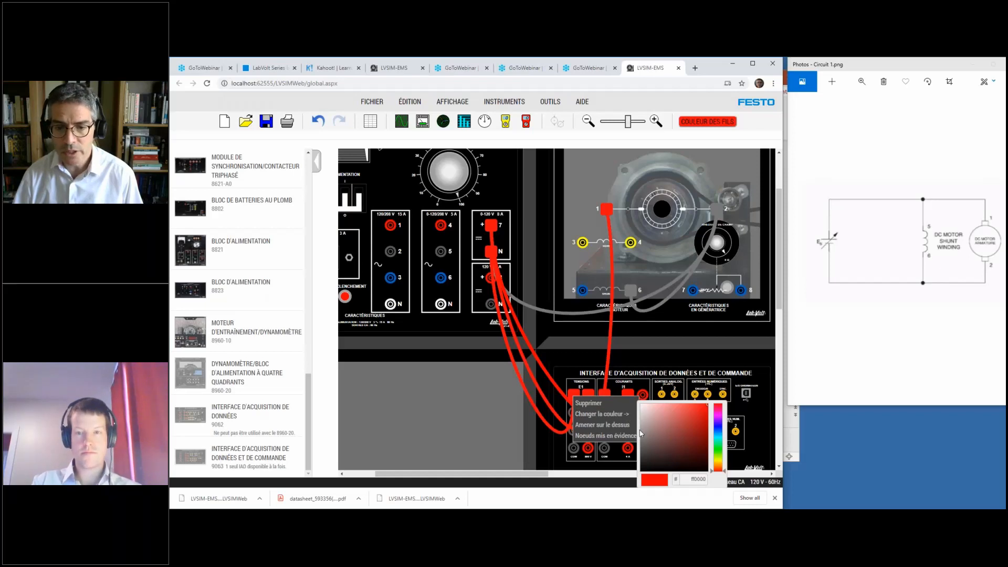
left_click(642, 437)
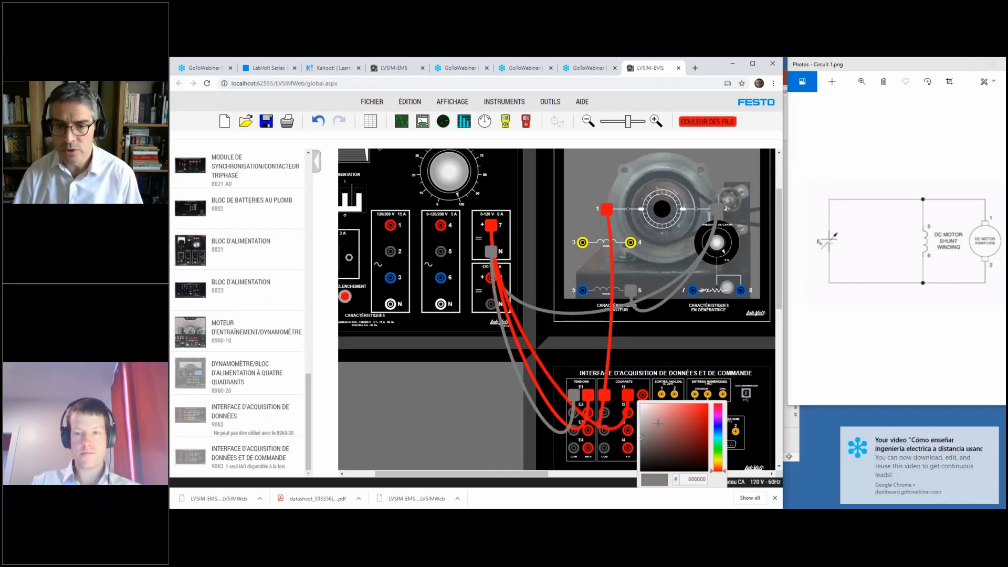
left_click(505, 425)
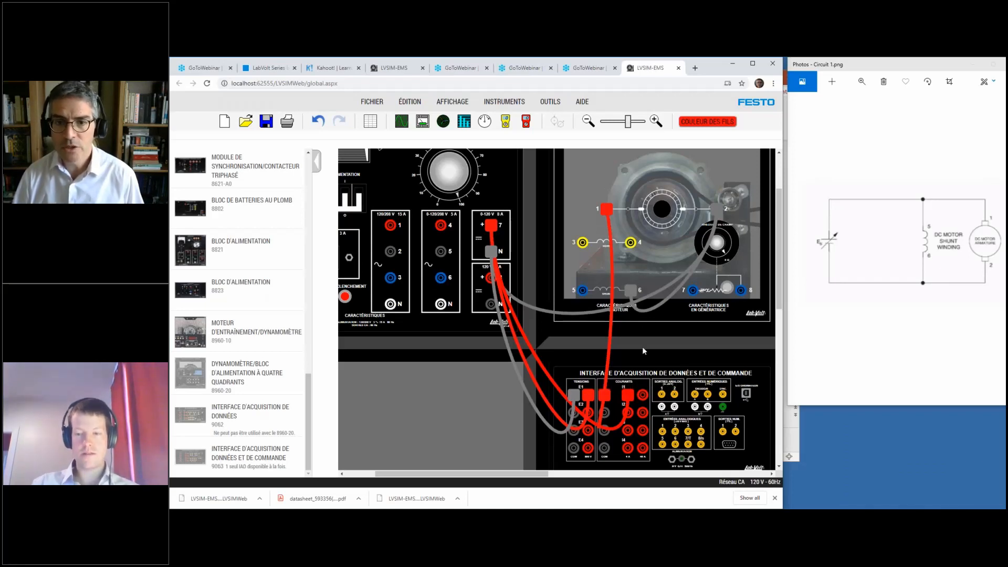
- Connect the power supply's 24 V output to the data acquisition interface's power input and switch the 24 V source on
scroll(675, 348, "down", 1)
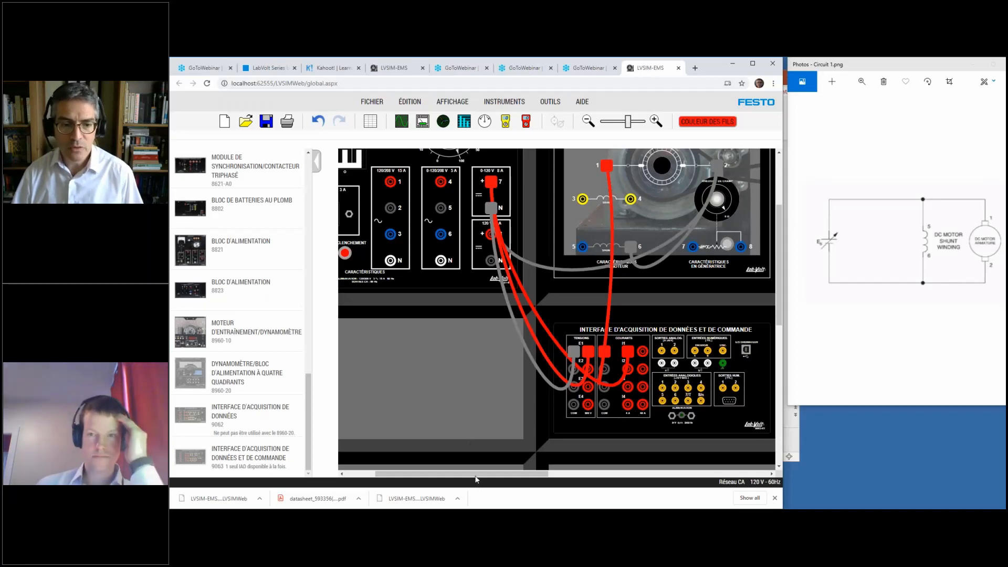
scroll(477, 478, "left", 1)
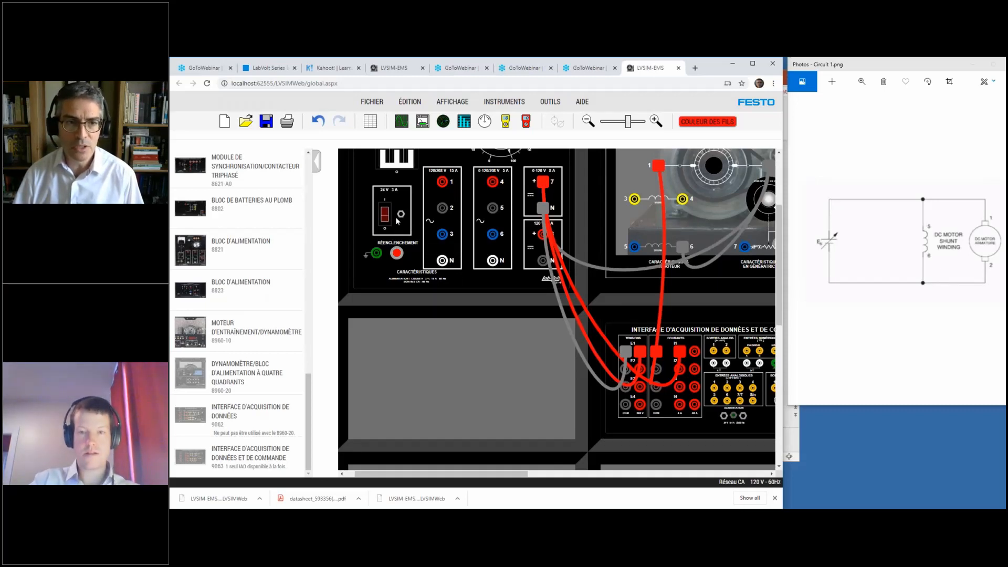
left_click_drag(401, 215, 724, 416)
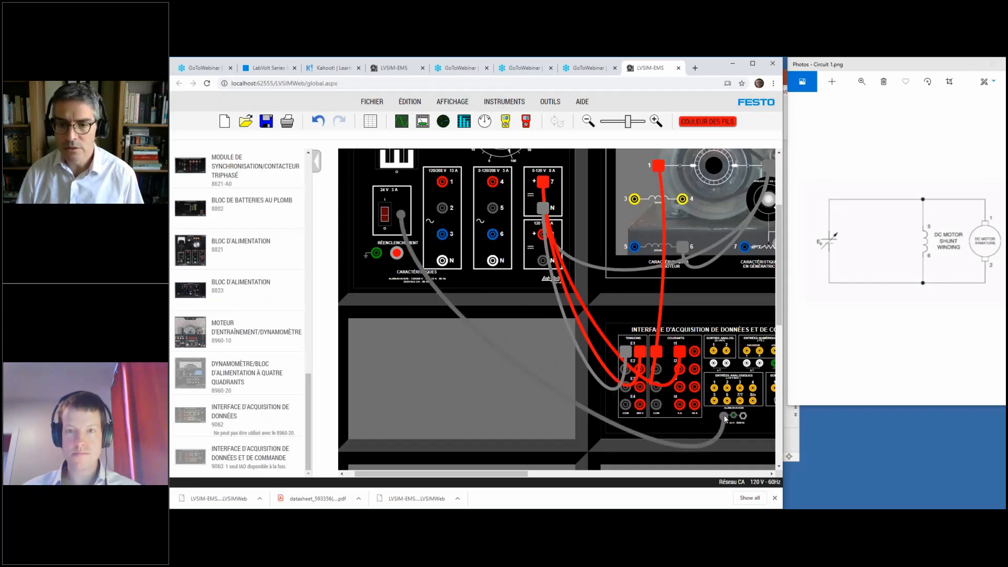
left_click(385, 214)
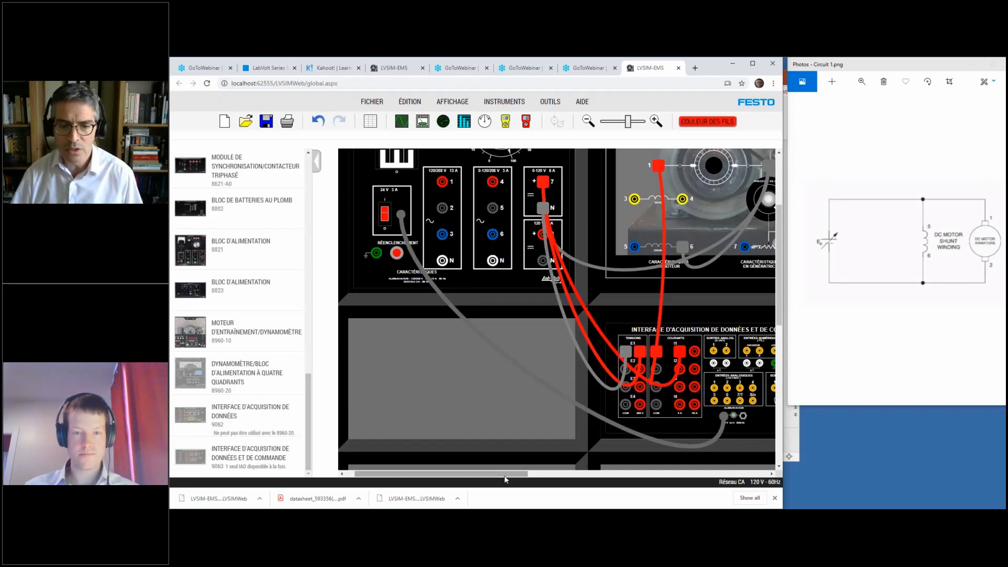
left_click_drag(506, 479, 556, 478)
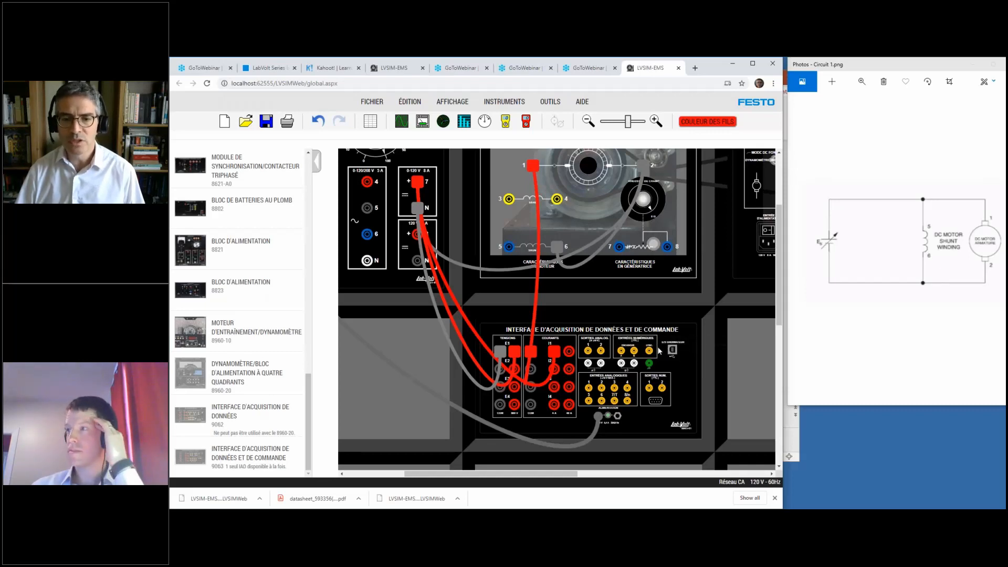
scroll(660, 350, "up", 2)
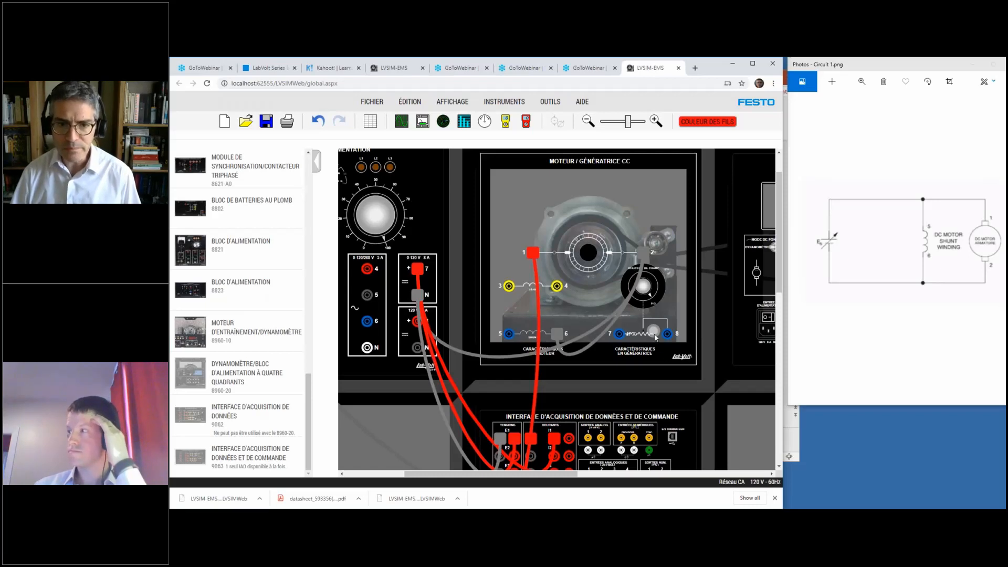
scroll(655, 336, "up", 1)
scroll(655, 337, "up", 1)
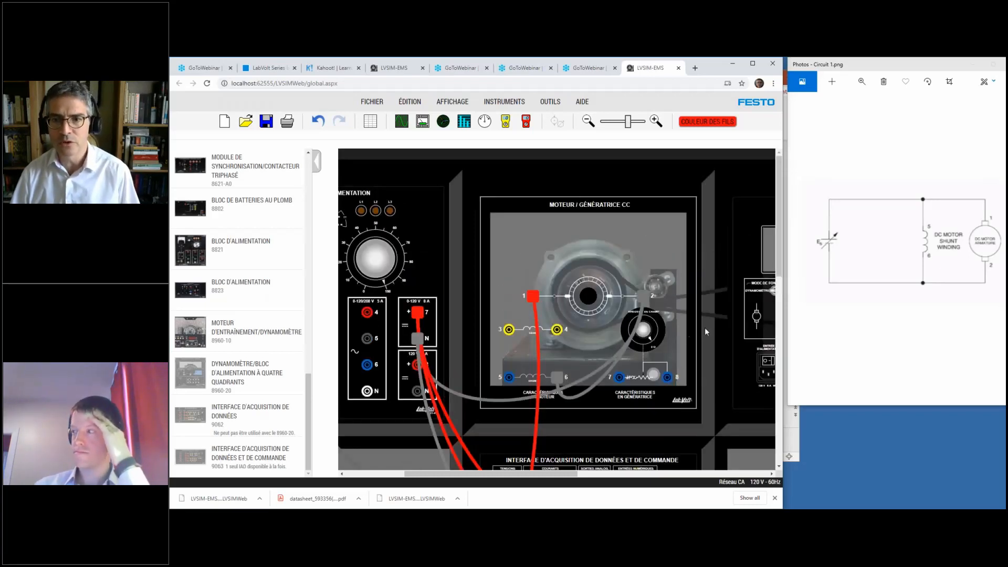
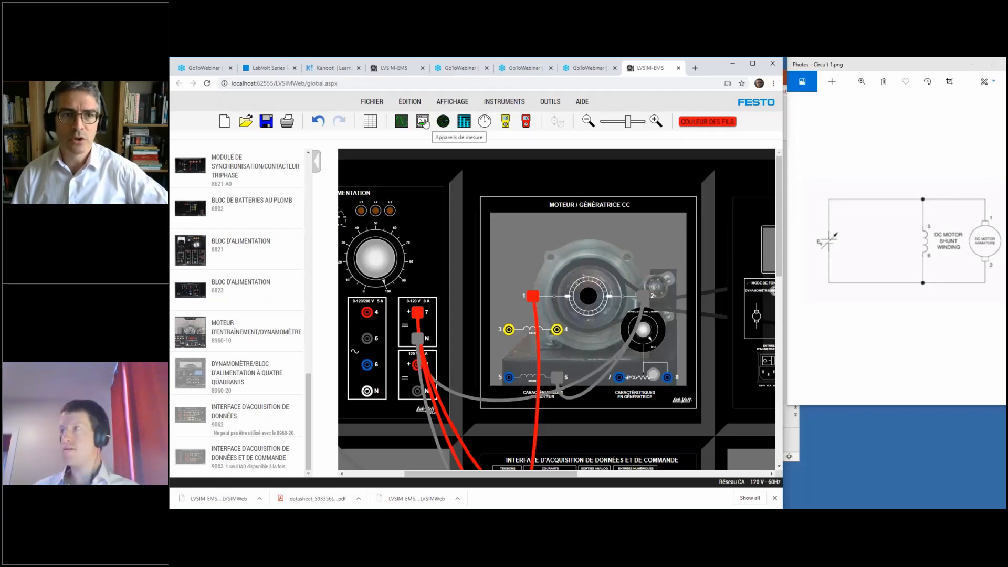
- Open the metering window, move it clear of the power supply, and set meters M1 (E1) and M7 (I1) to CC mode
left_click(423, 122)
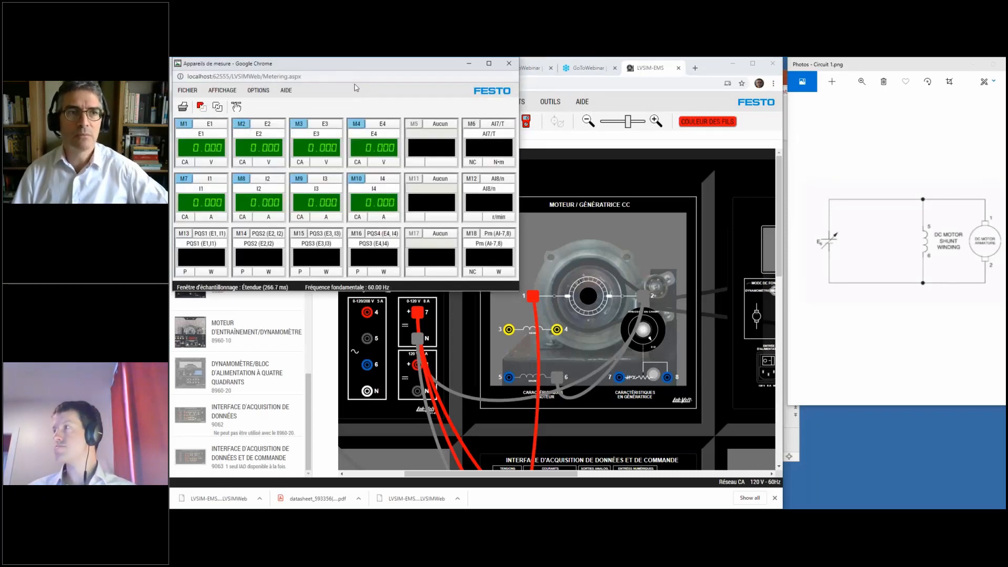
left_click_drag(336, 70, 682, 116)
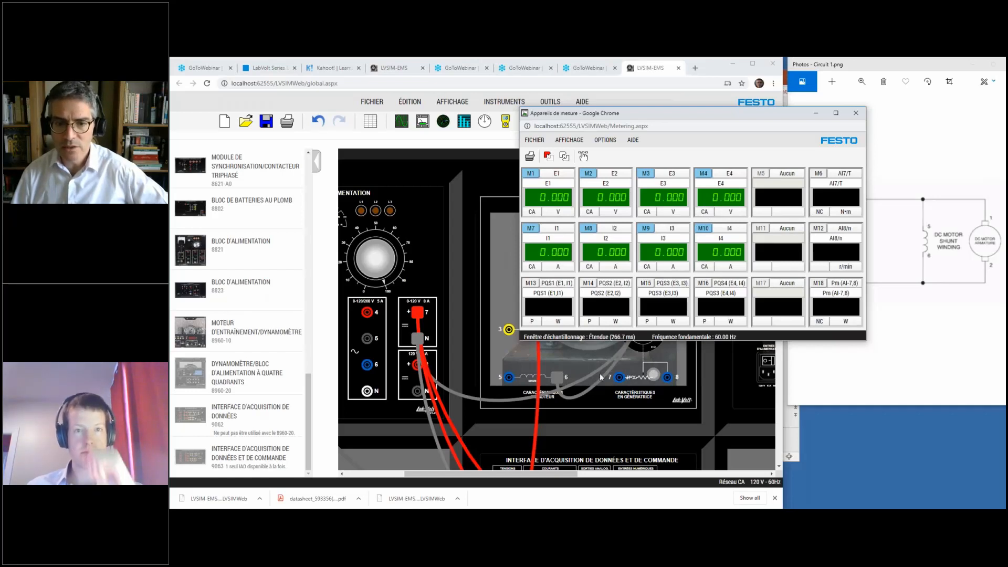
scroll(600, 381, "down", 5)
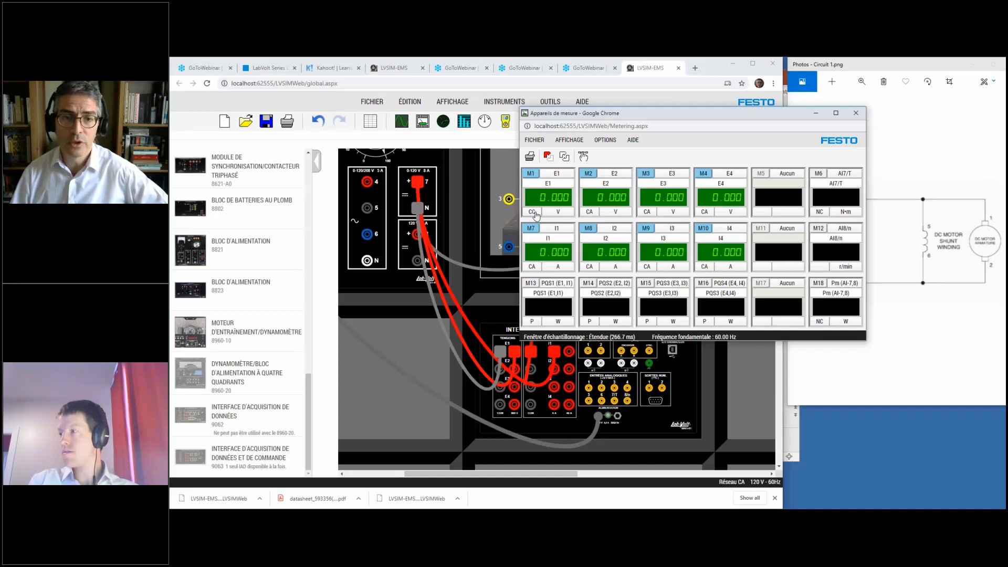
left_click(534, 268)
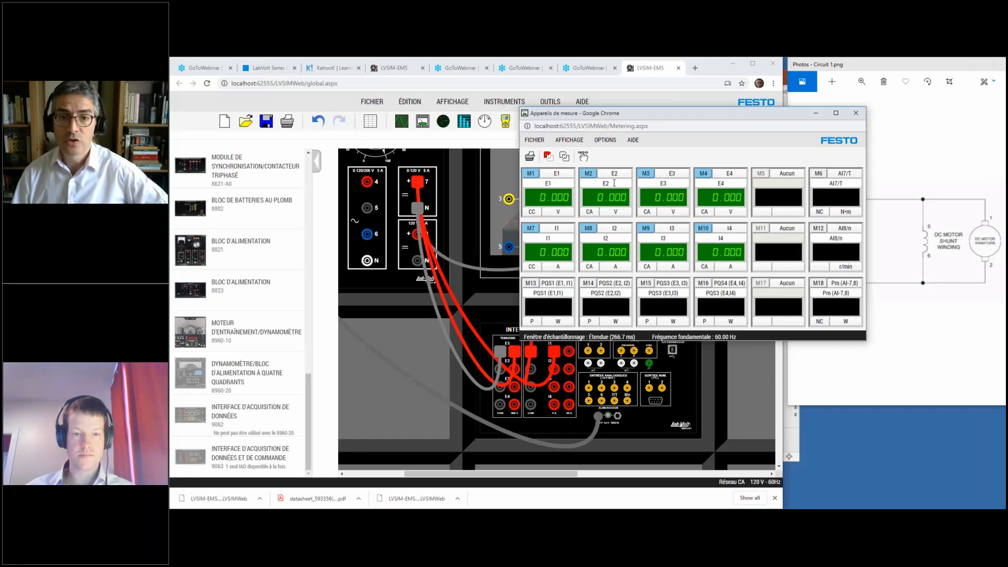
- Turn off the unused voltage meters M2, M3 and M4 and current meters M8, M9 and M10
left_click(588, 173)
left_click(588, 229)
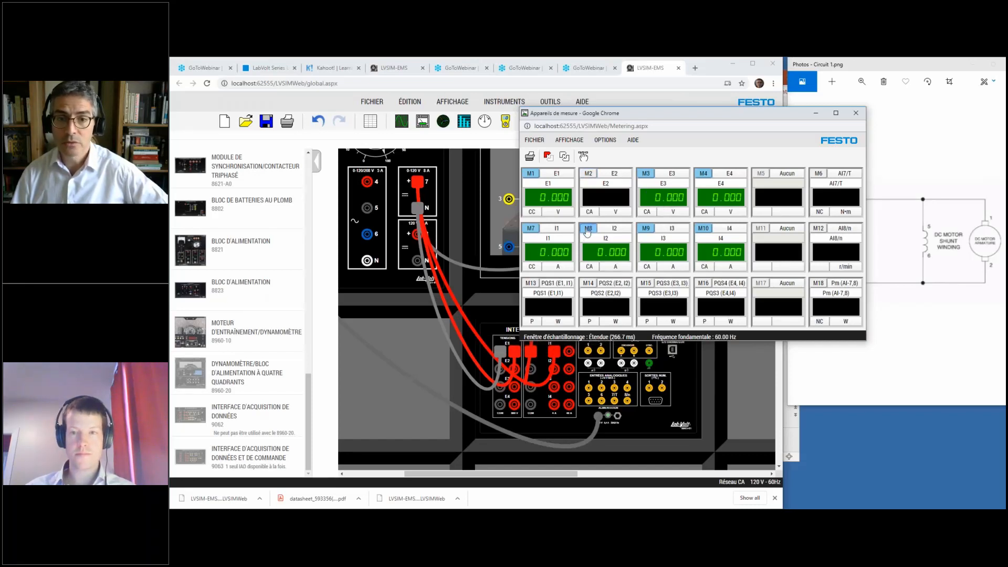
left_click(646, 229)
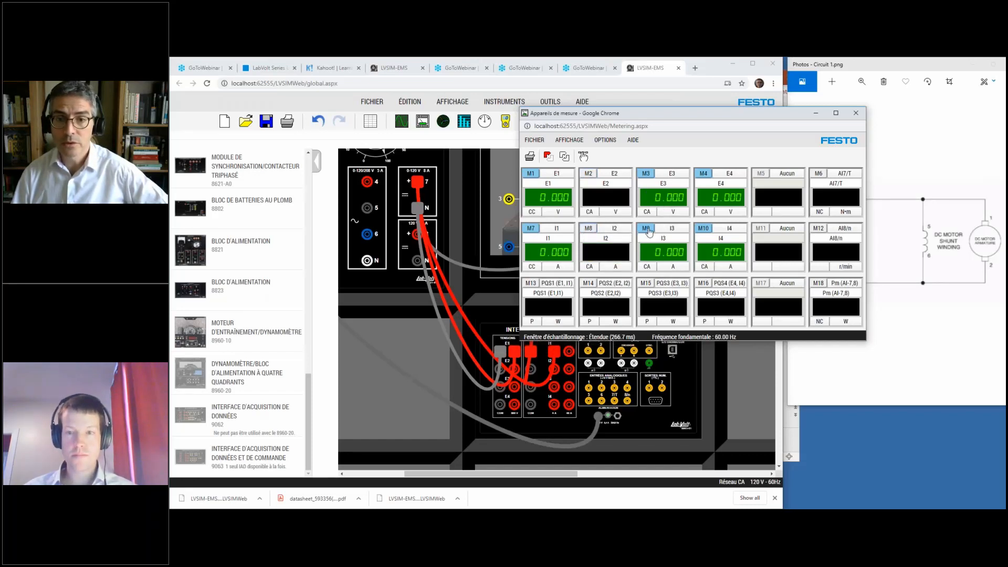
left_click(647, 174)
left_click(704, 173)
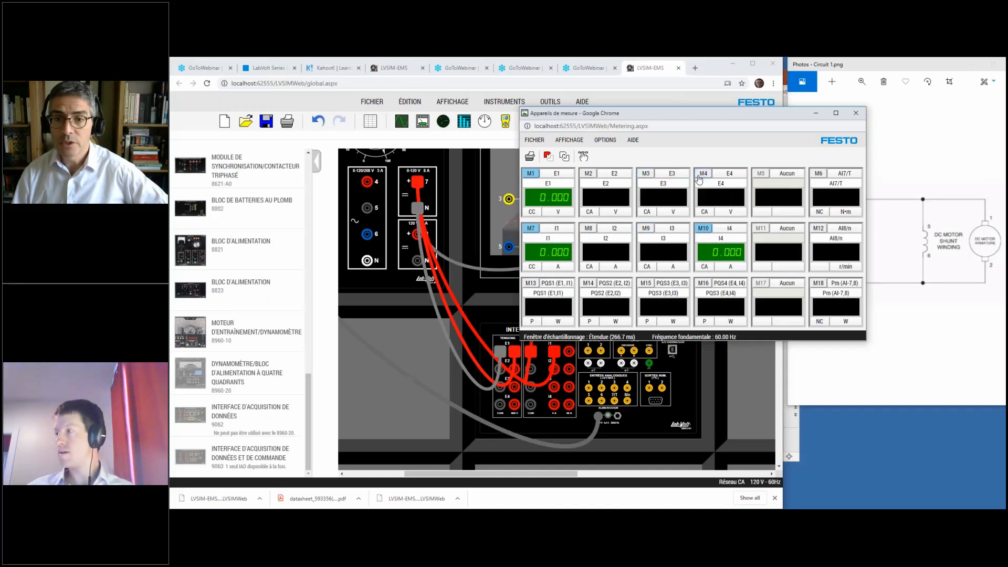
left_click(703, 229)
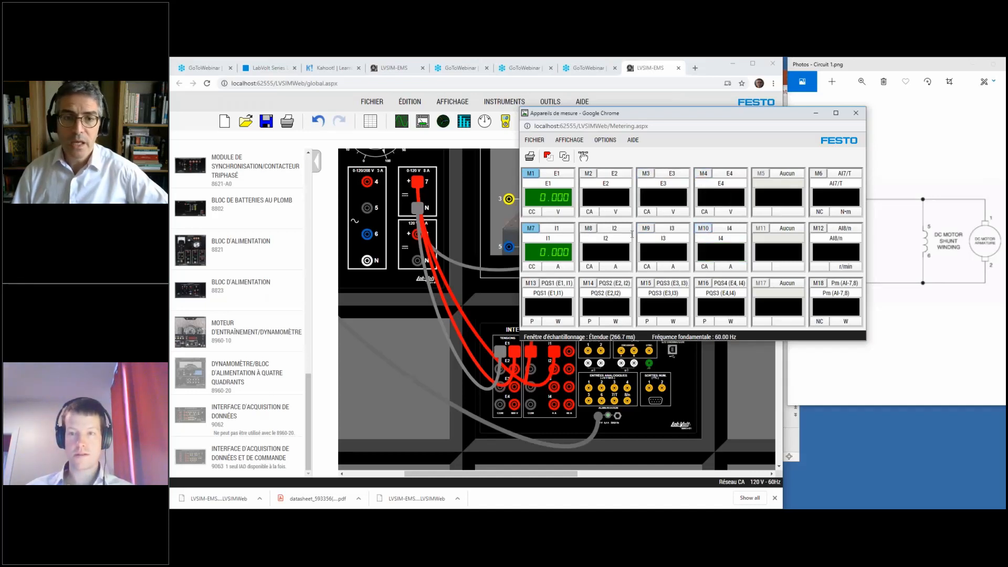
- Try meter M1's analog display and the Puissance measurement type in its settings, discarding both changes
left_click(560, 203)
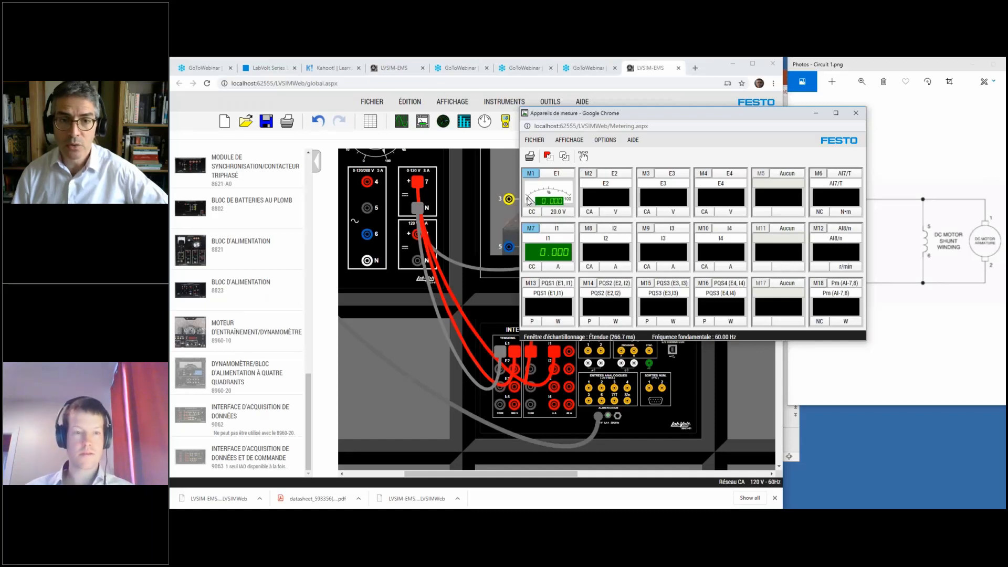
left_click(558, 203)
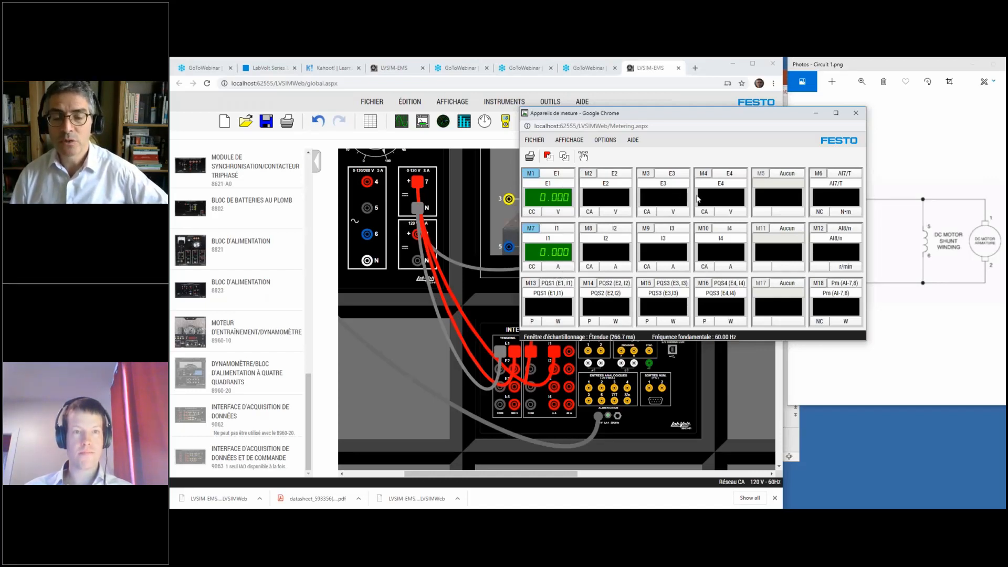
left_click(559, 176)
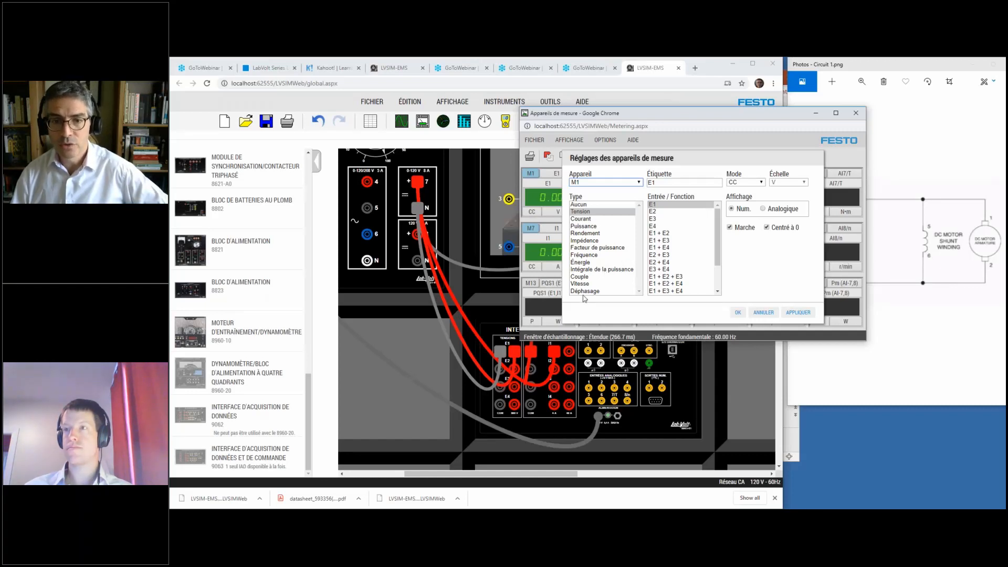
left_click(588, 227)
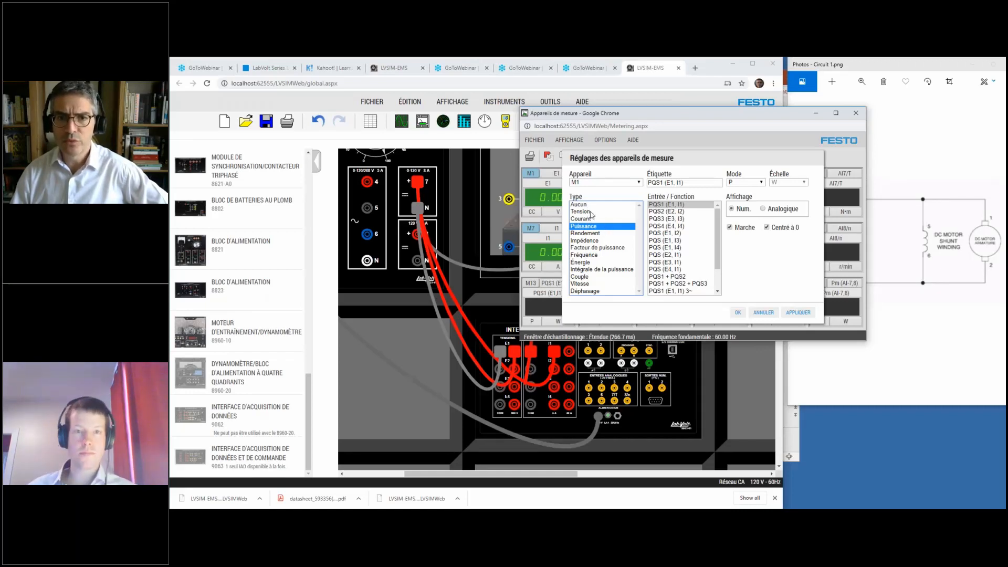
left_click(763, 313)
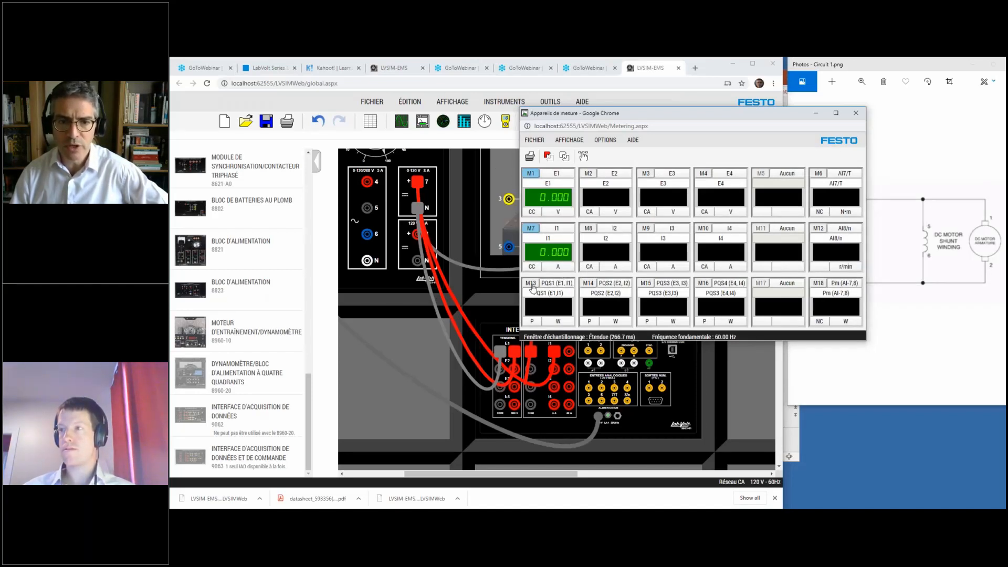
- Turn on power meter M13 (PQS1) and set it to active power mode P
left_click(532, 283)
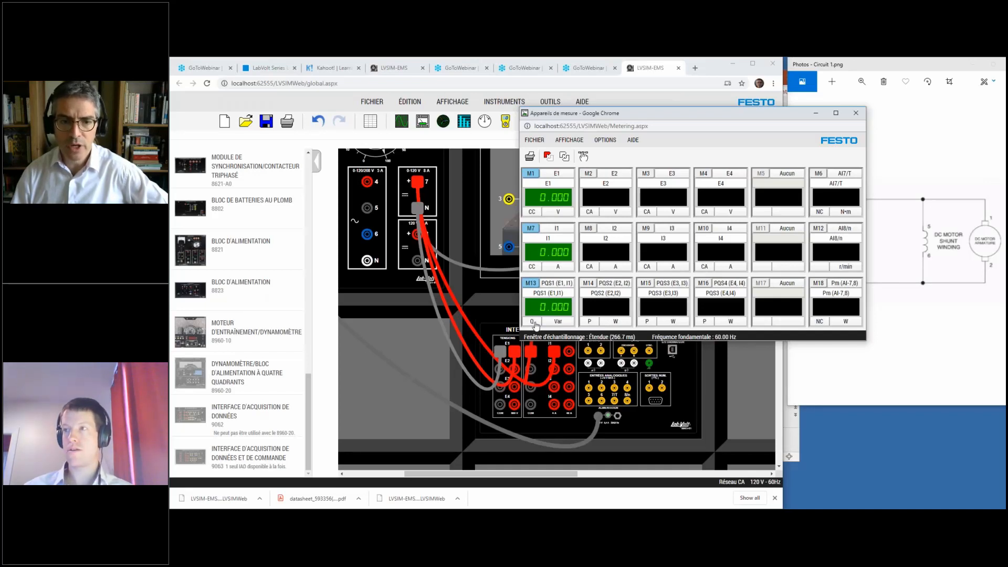
left_click(536, 323)
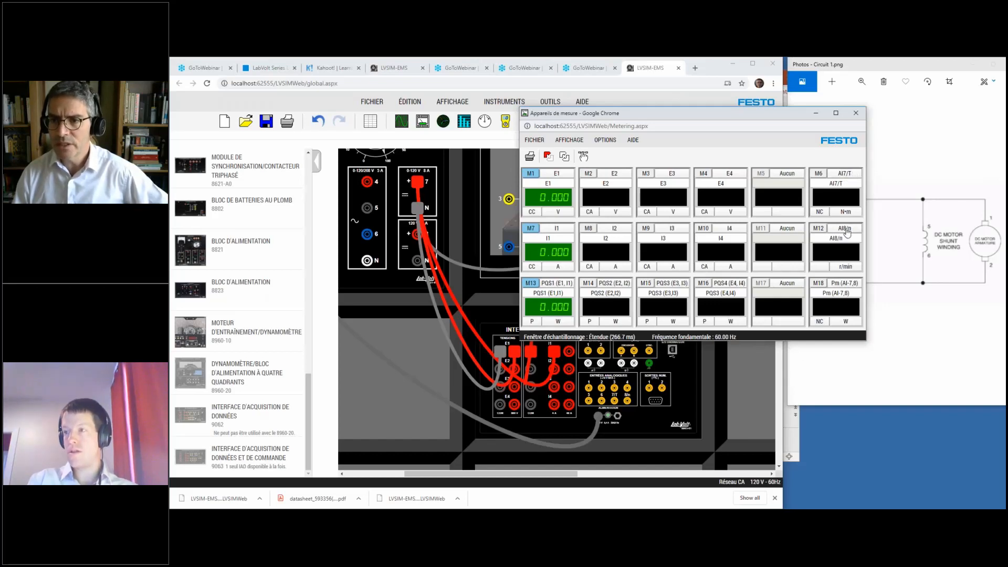
- Try torque meter M6 and speed meter M12, check M6's settings without changing them, and turn both meters back off
left_click(819, 173)
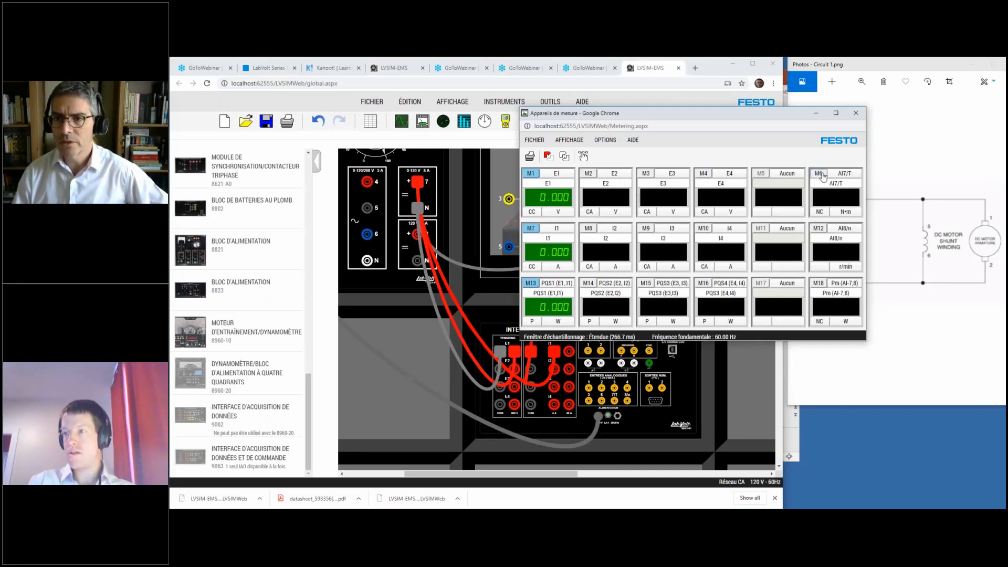
left_click(819, 228)
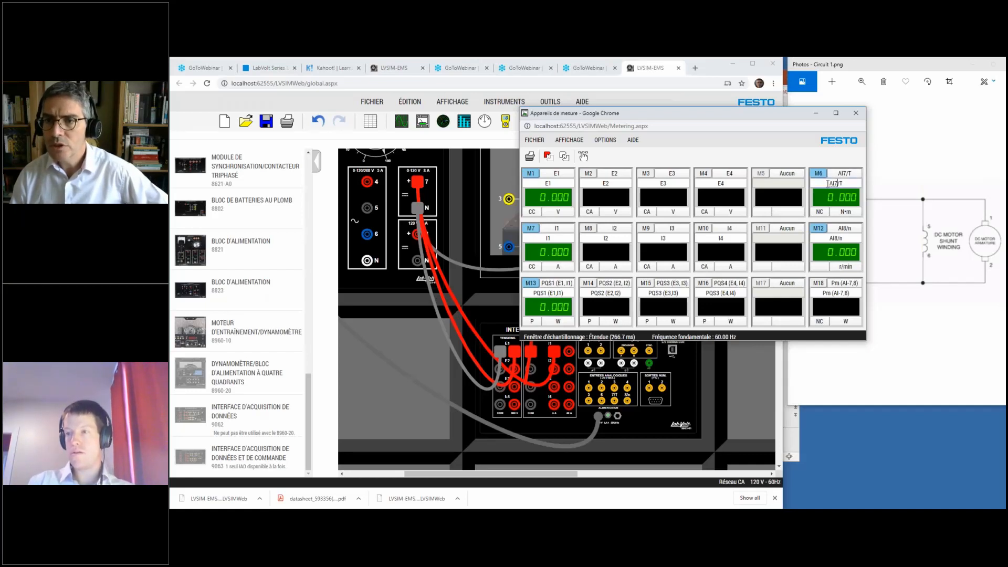
double_click(830, 184)
double_click(846, 178)
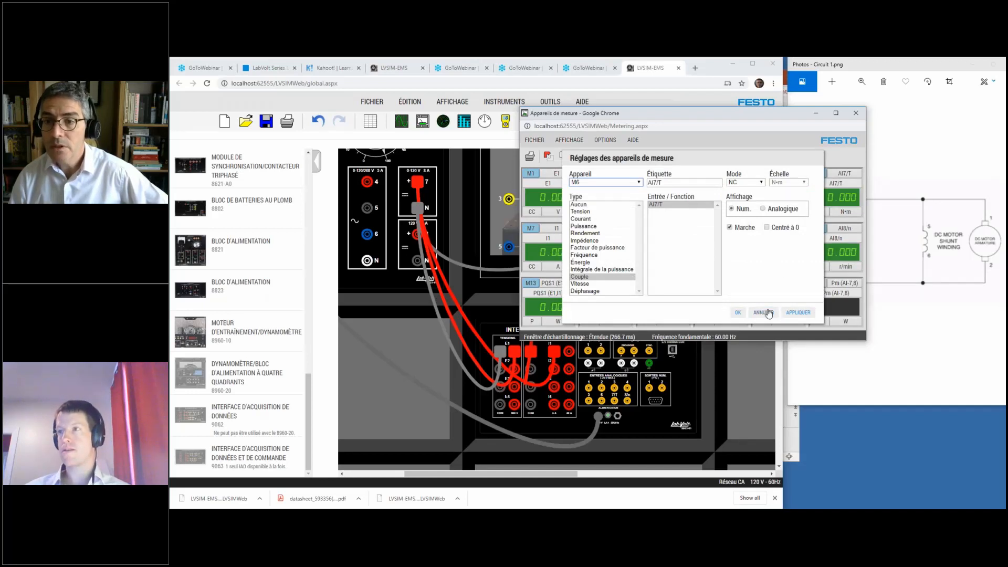
left_click(762, 313)
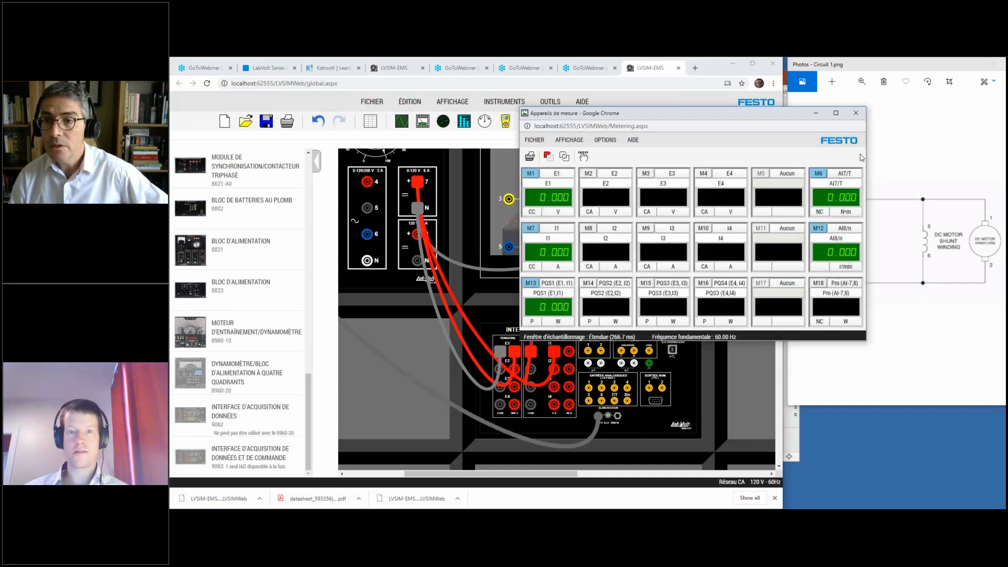
left_click(820, 174)
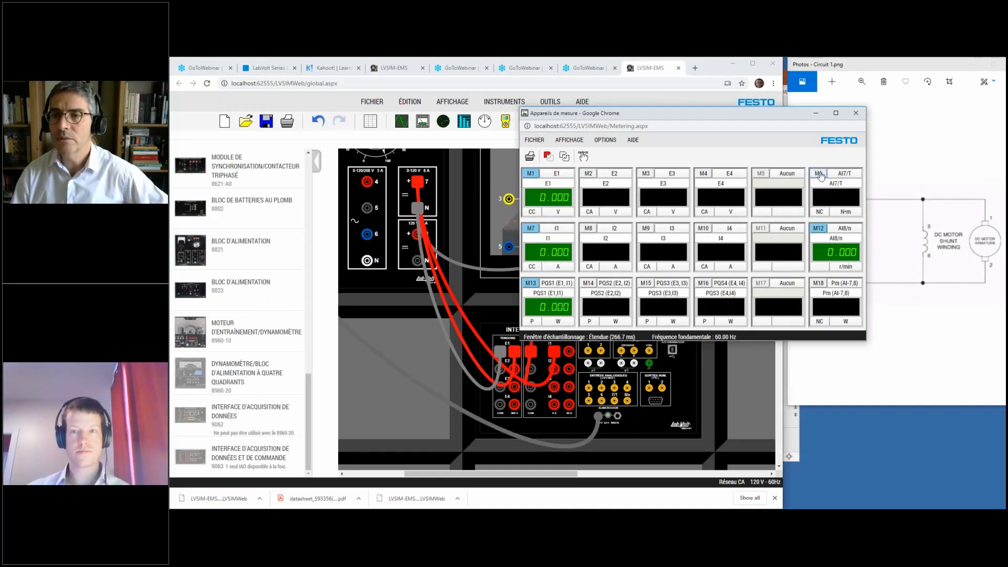
left_click(818, 228)
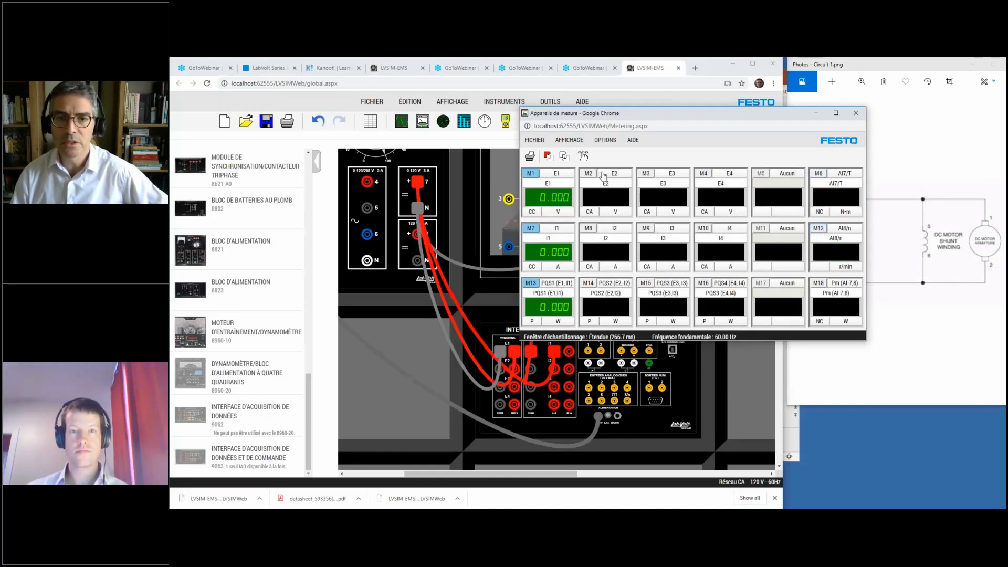
- Set meter M2 to measure torque (Couple) from input AI7/T
left_click(625, 176)
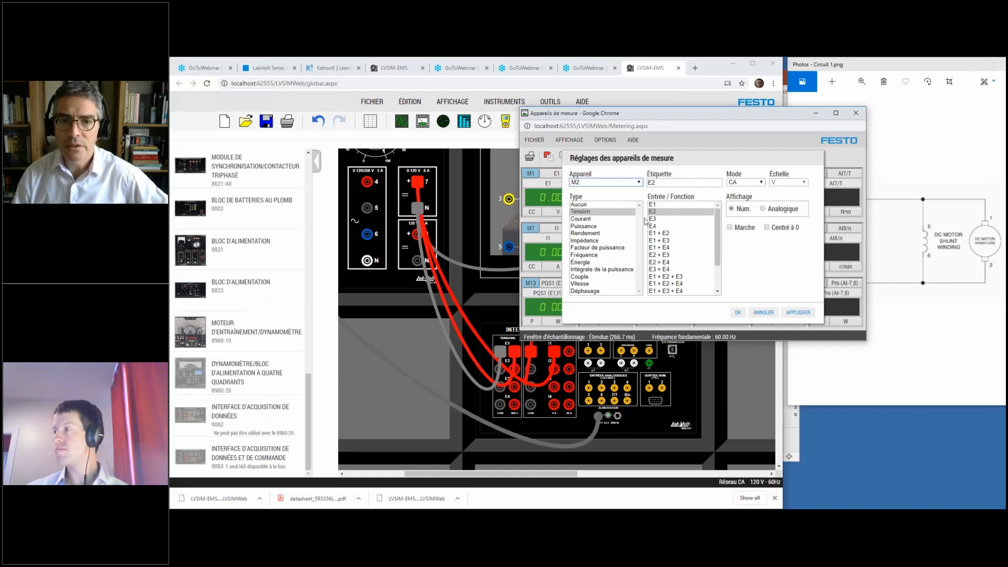
left_click(582, 278)
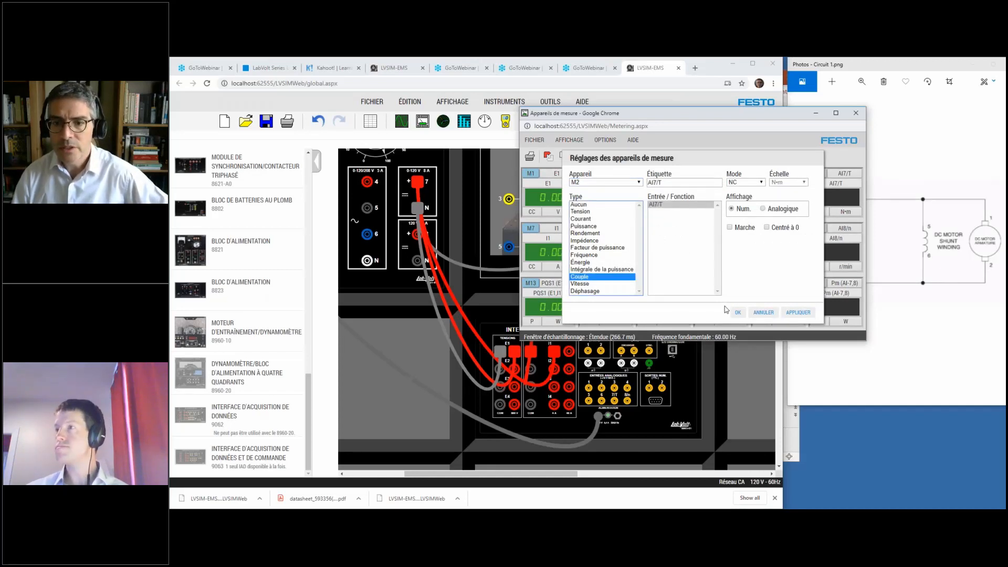
left_click(738, 312)
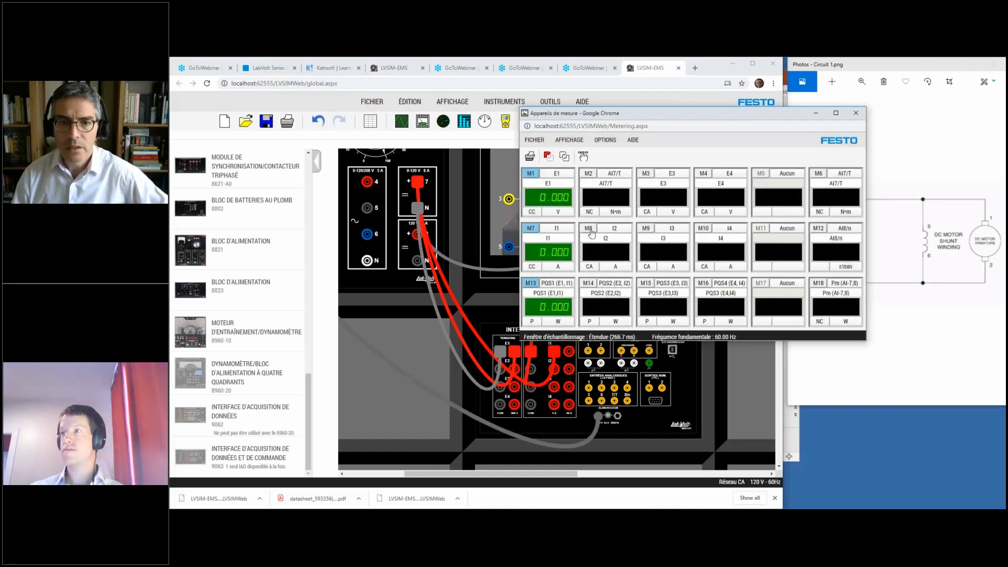
- Set meter M8 to measure speed (Vitesse) from input AI8/n, and turn on meters M2 and M8
left_click(590, 229)
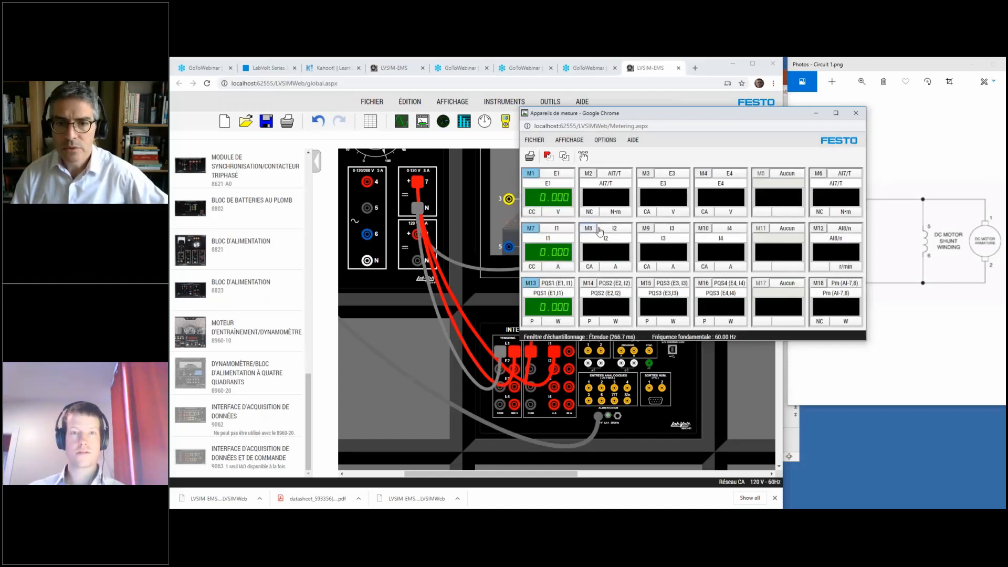
left_click(599, 240)
left_click(583, 284)
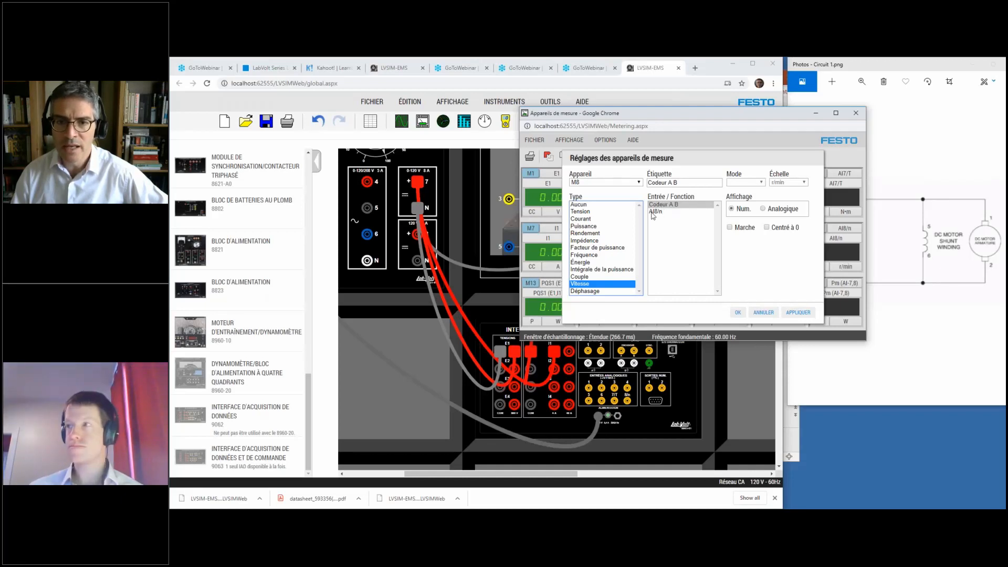
left_click(666, 212)
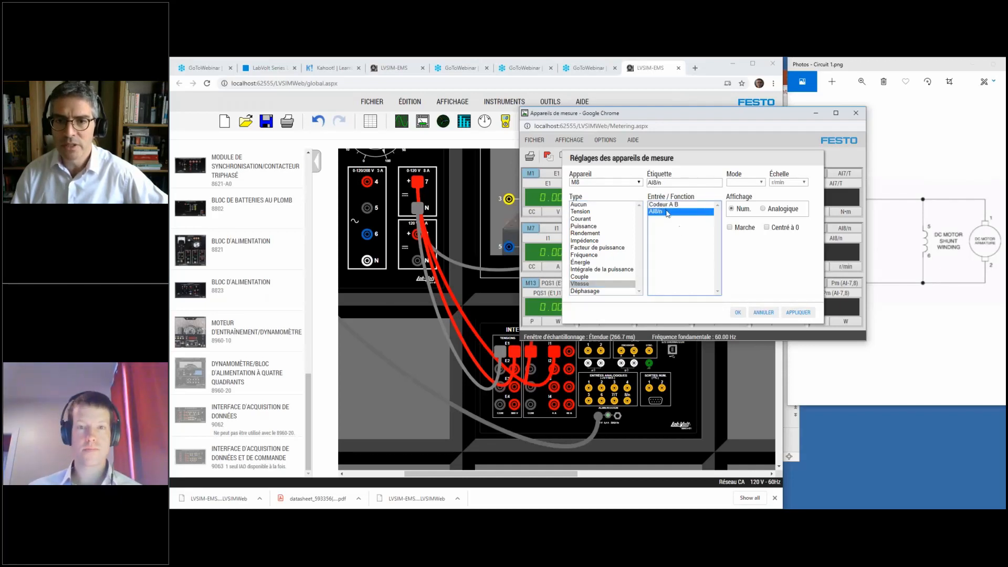
left_click(738, 313)
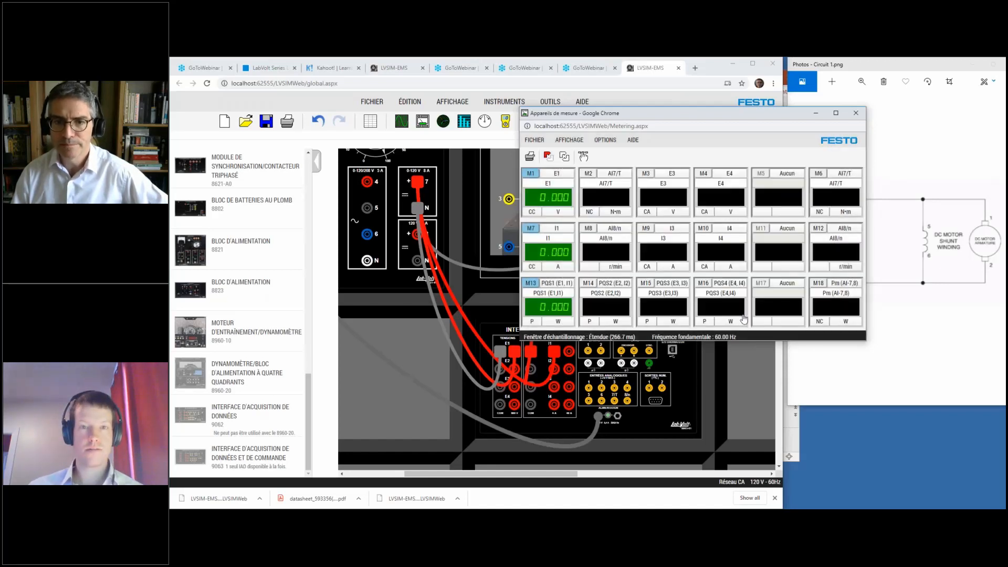
left_click(589, 173)
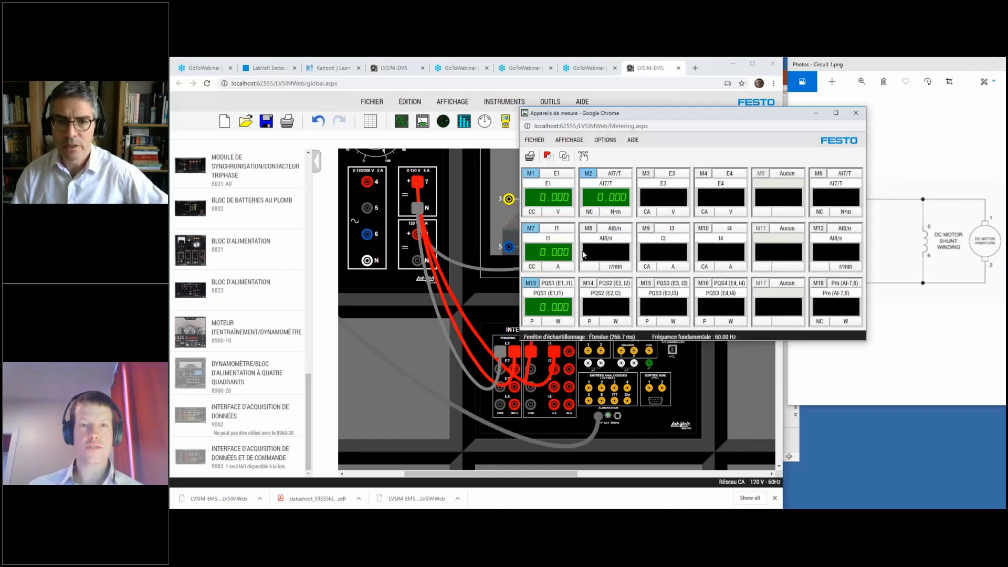
left_click(589, 229)
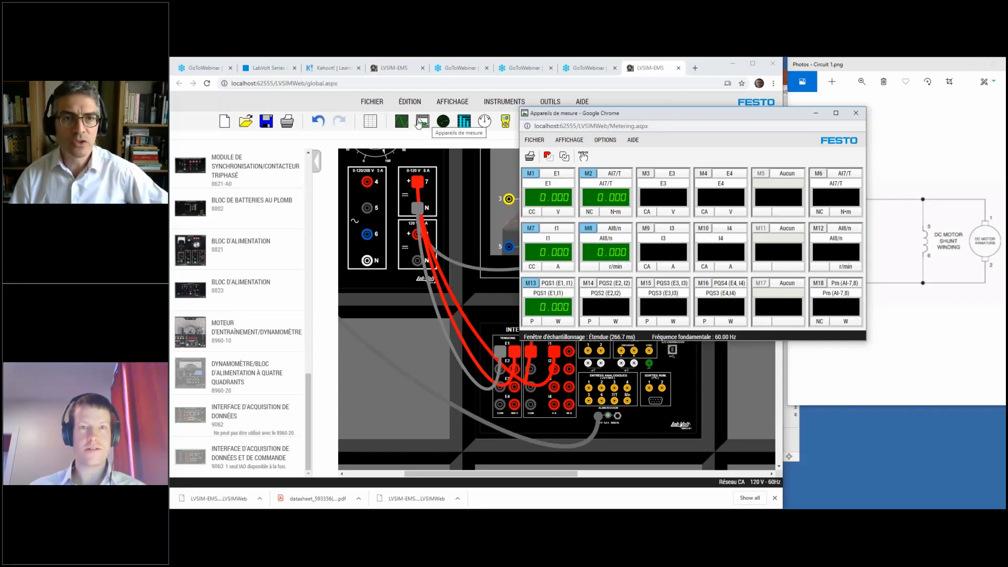
left_click(503, 103)
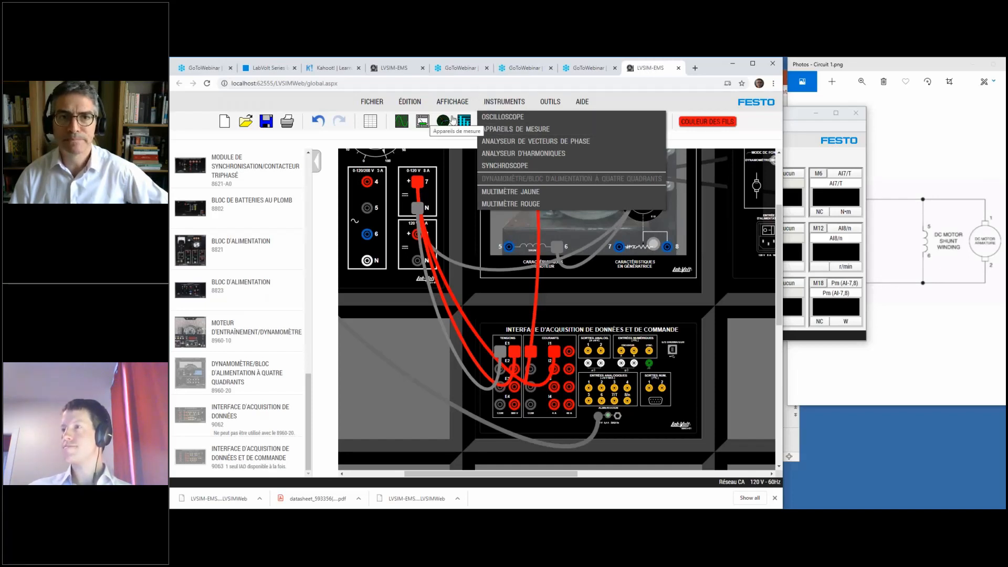
left_click(790, 116)
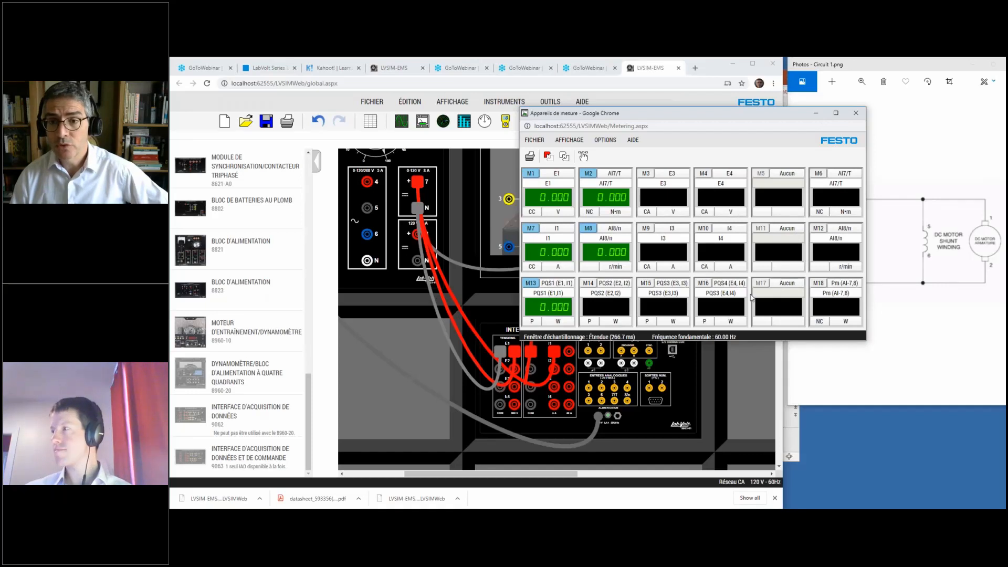
- Reduce the metering window's layout to 2 columns and move the window clear of the motor and interface modules
left_click(572, 142)
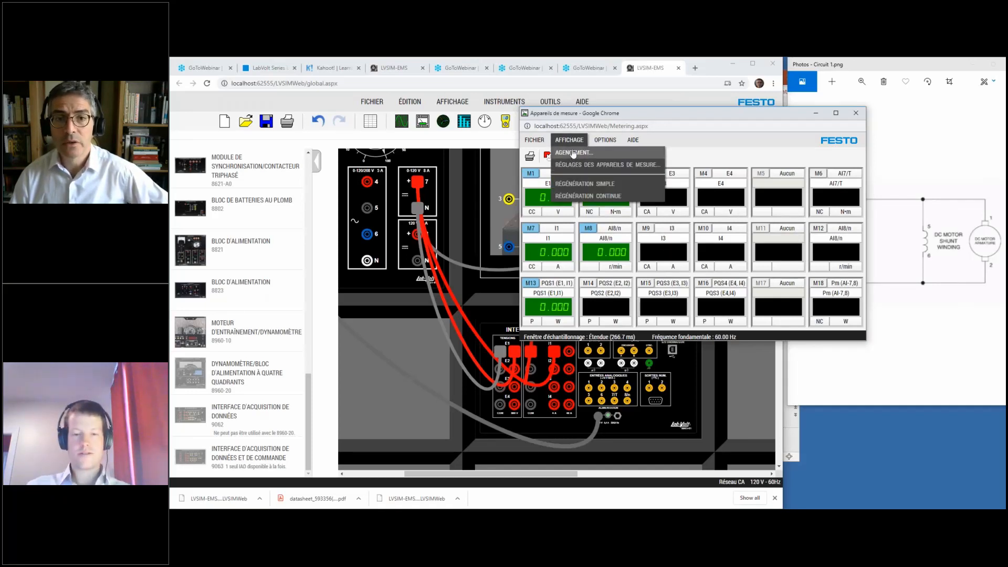
left_click(573, 153)
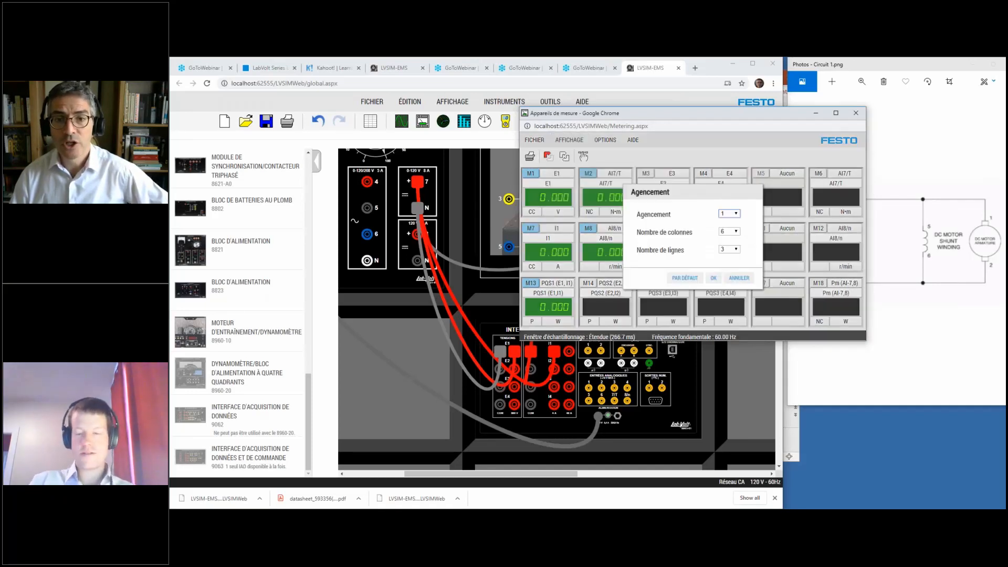
left_click(736, 232)
left_click(734, 247)
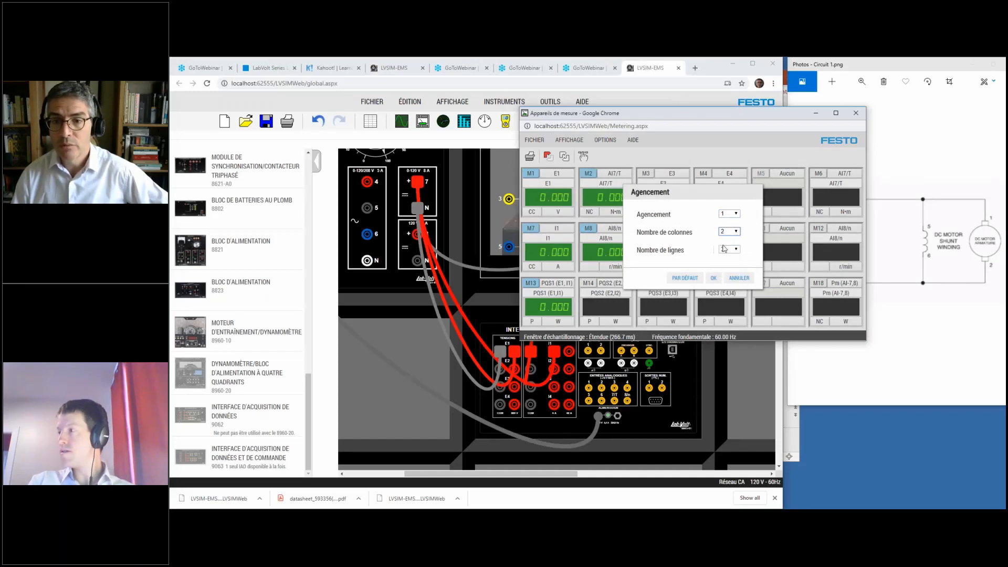
left_click(713, 278)
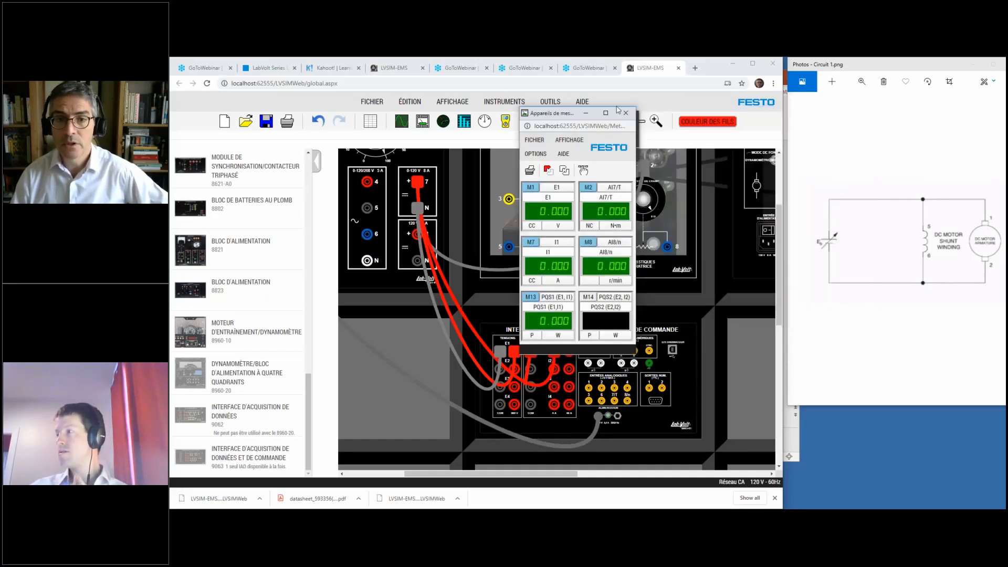
left_click_drag(546, 113, 802, 77)
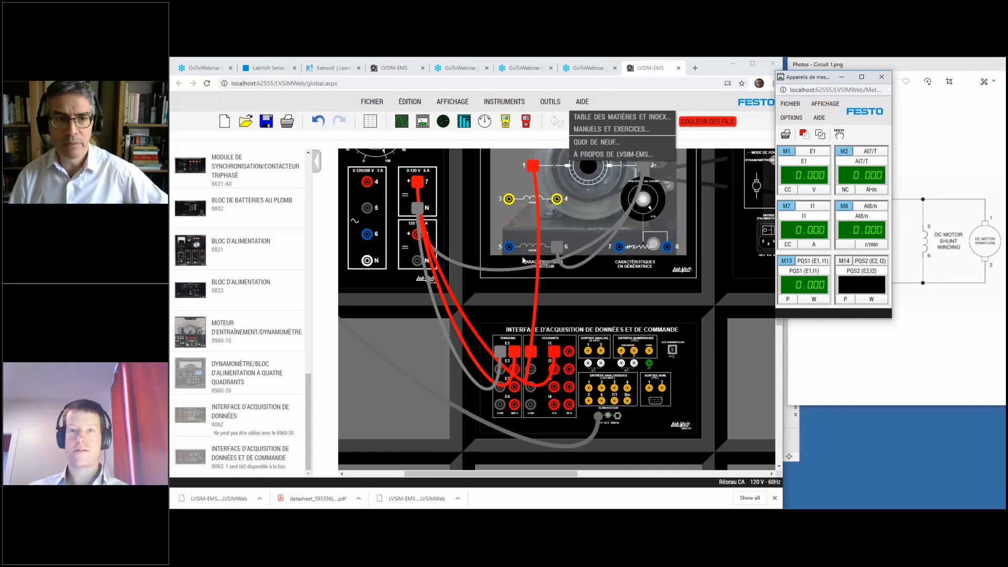
- Switch on the power supply's main power switch
left_click_drag(412, 475, 360, 476)
scroll(458, 319, "up", 3)
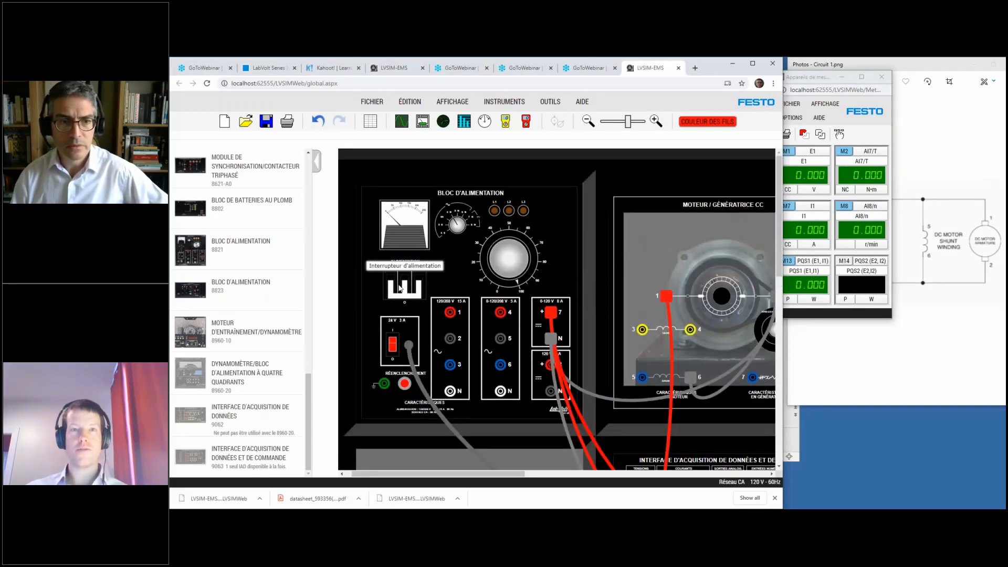
left_click(404, 296)
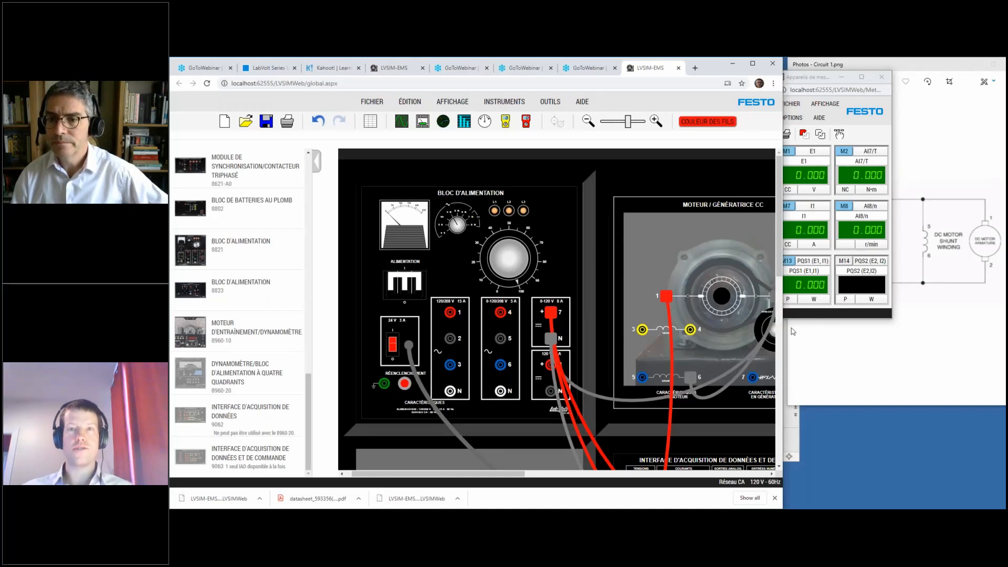
- Switch to Photos, show the Cable color code image over the simulation, and close the viewer
left_click(829, 334)
key("Right")
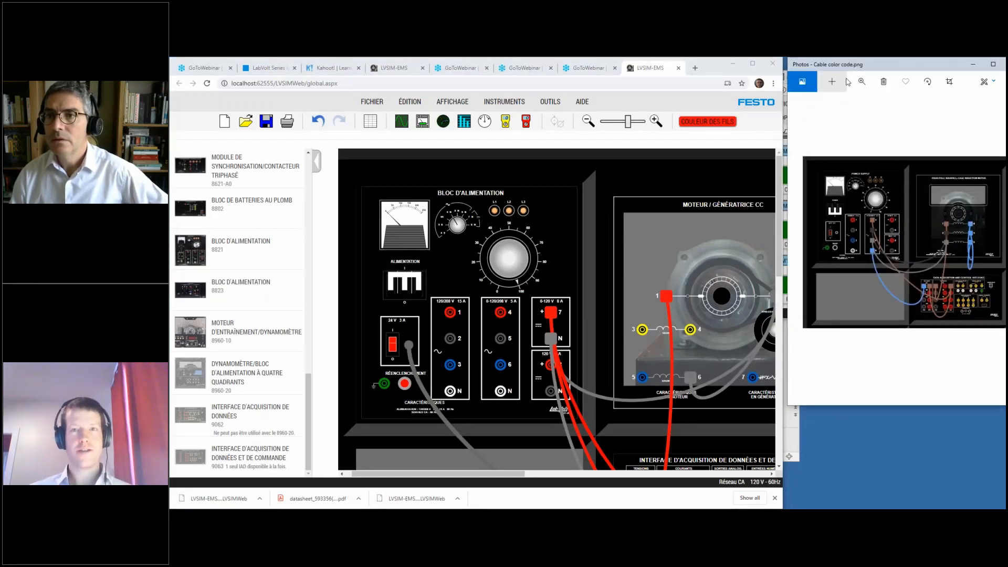
left_click_drag(858, 67, 692, 95)
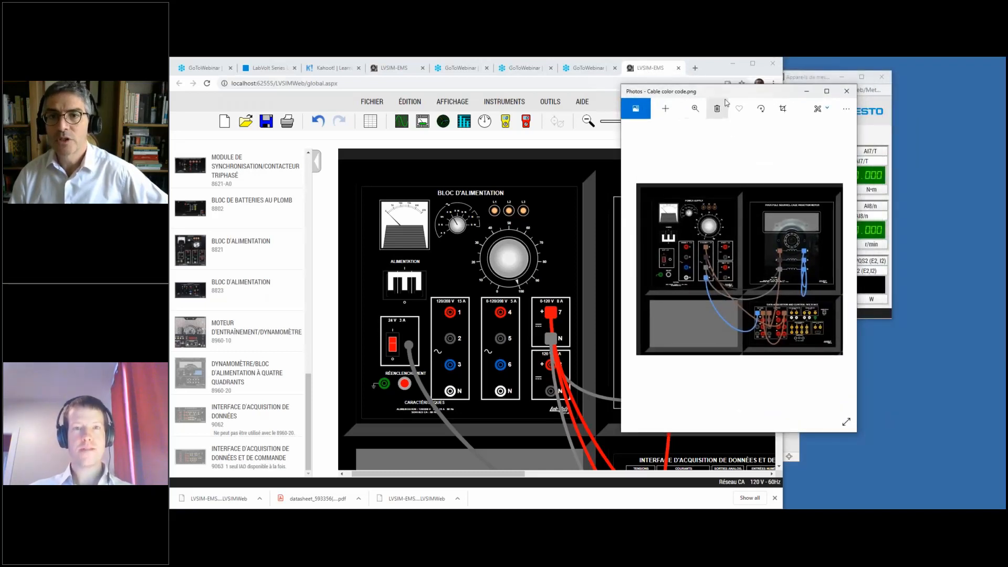
left_click(578, 108)
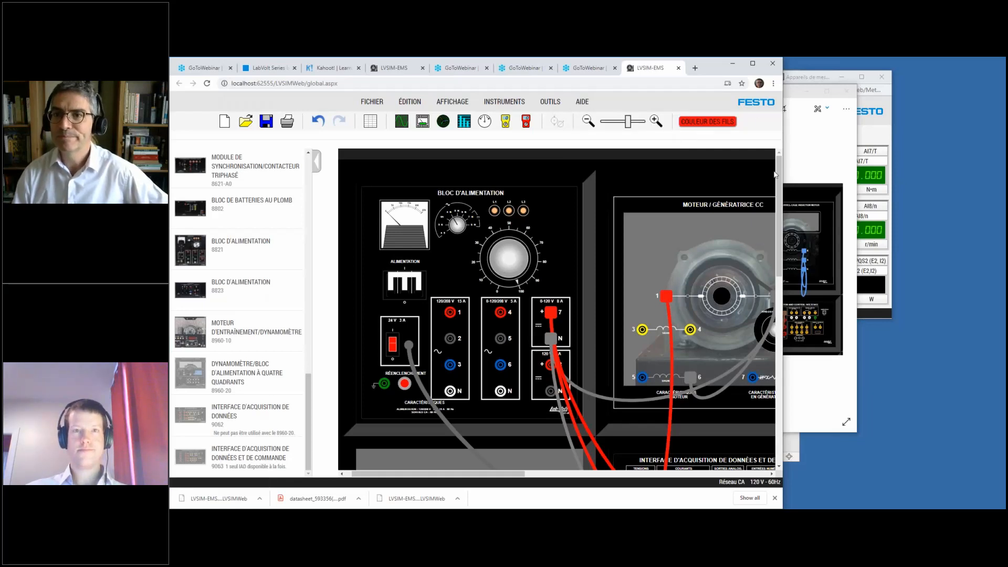
left_click(794, 166)
left_click(847, 91)
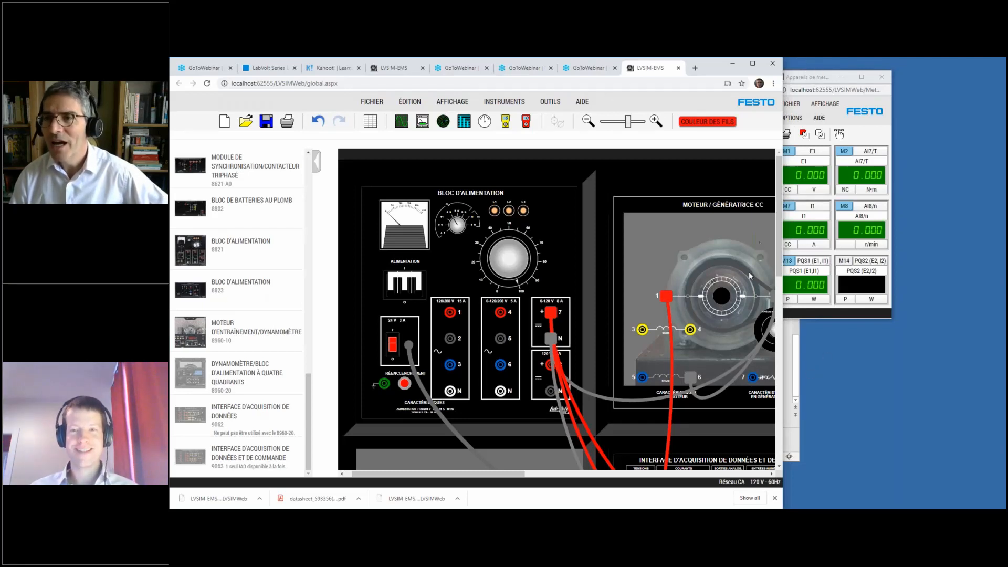
- Move the metering window onto the free desktop area beside the simulation window
left_click(994, 76)
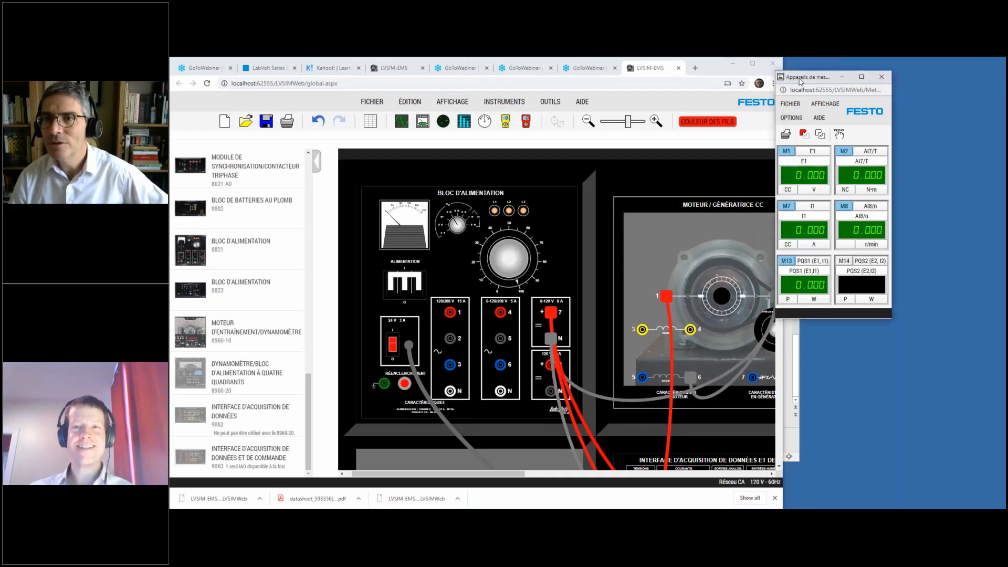
left_click_drag(801, 78, 900, 87)
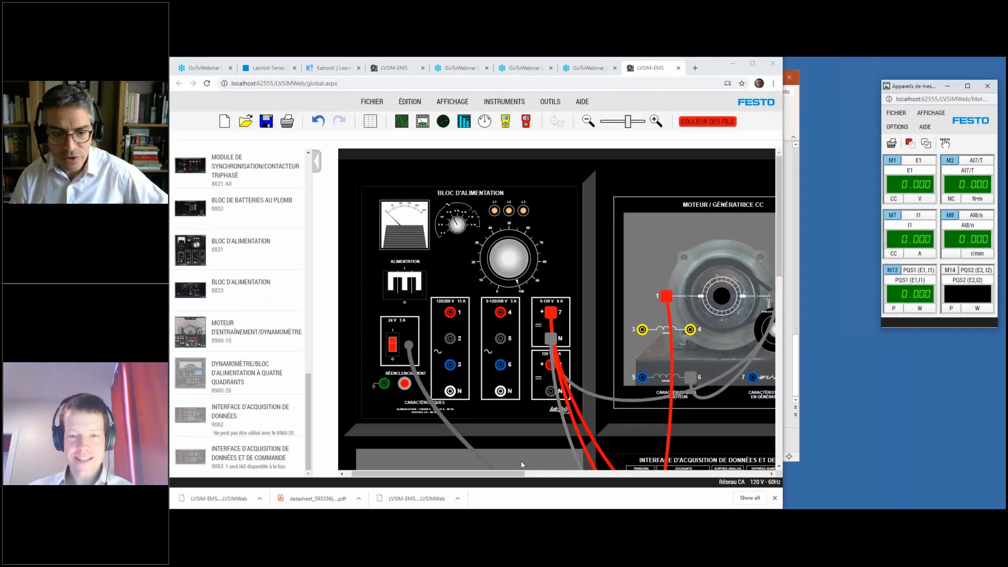
- Switch to Photos, close the Cable color code image, then open Circuit 2 from the LVSIM Webinars folder, examine the shunt motor diagram, and close it
left_click(505, 516)
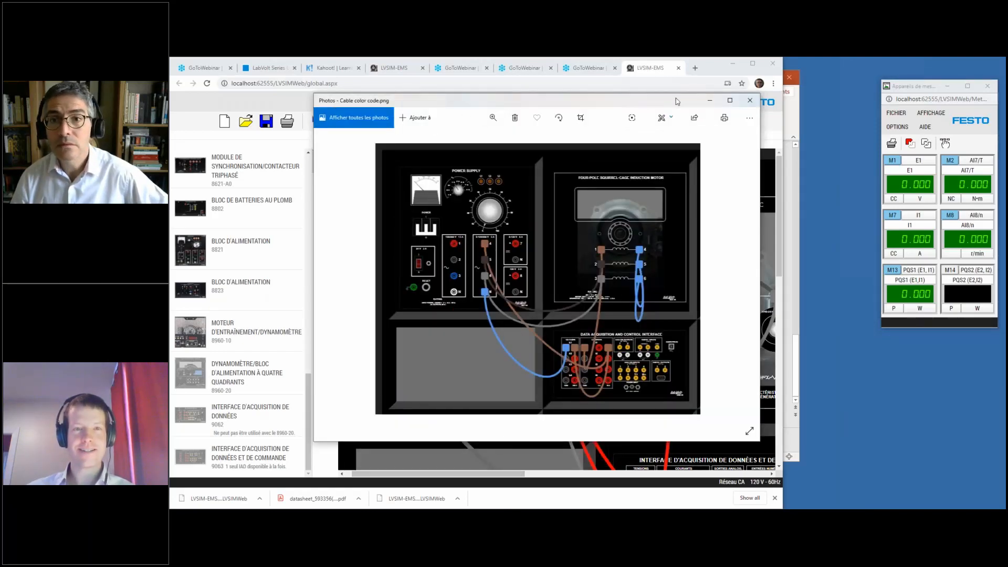
left_click(751, 101)
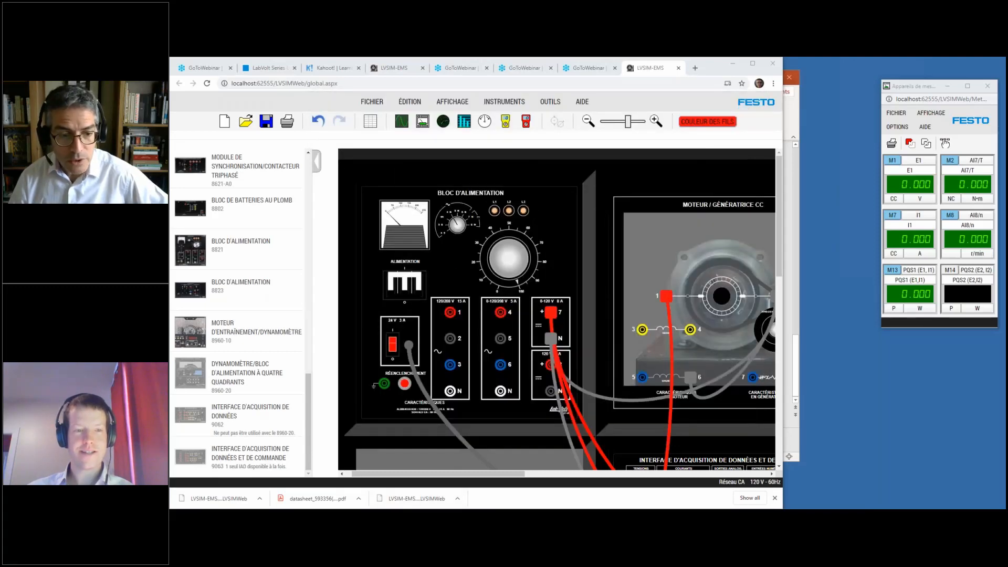
key("alt+Tab")
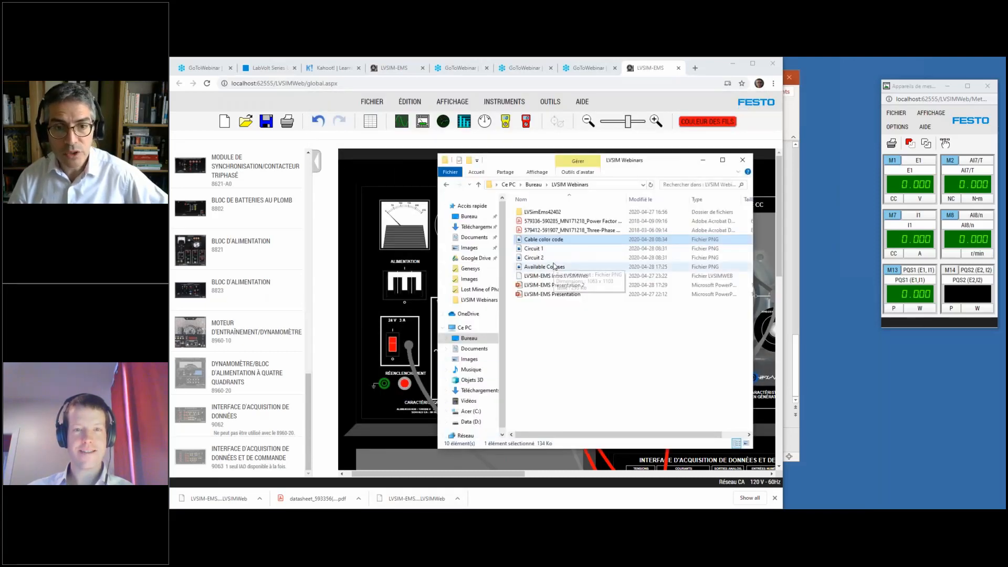
double_click(555, 260)
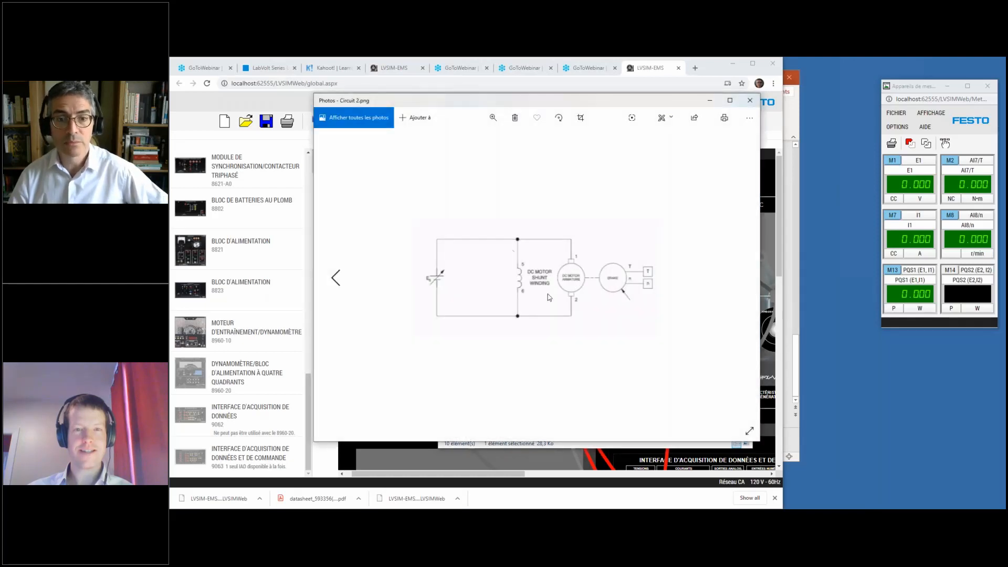
left_click_drag(534, 105, 654, 82)
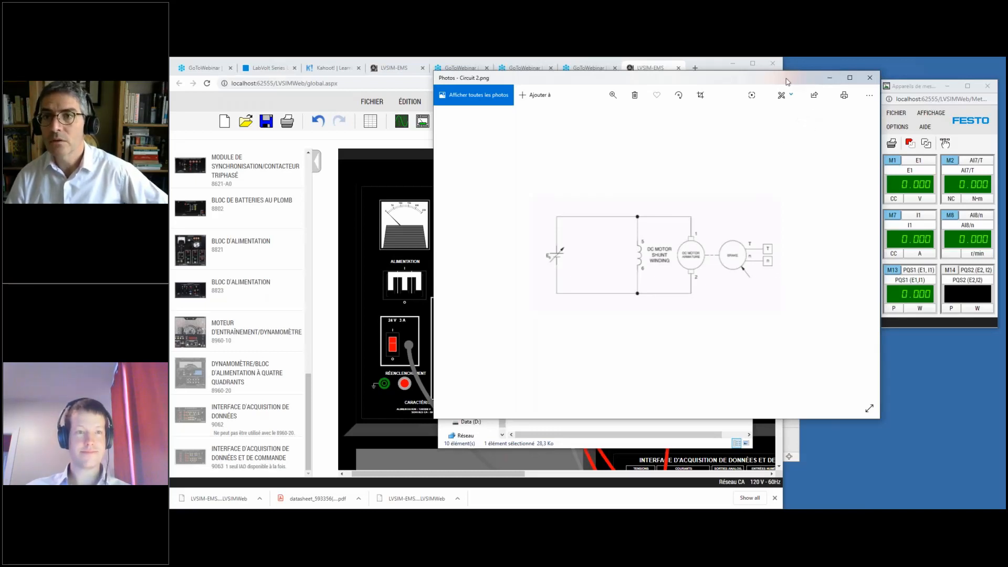
left_click_drag(787, 83, 1005, 220)
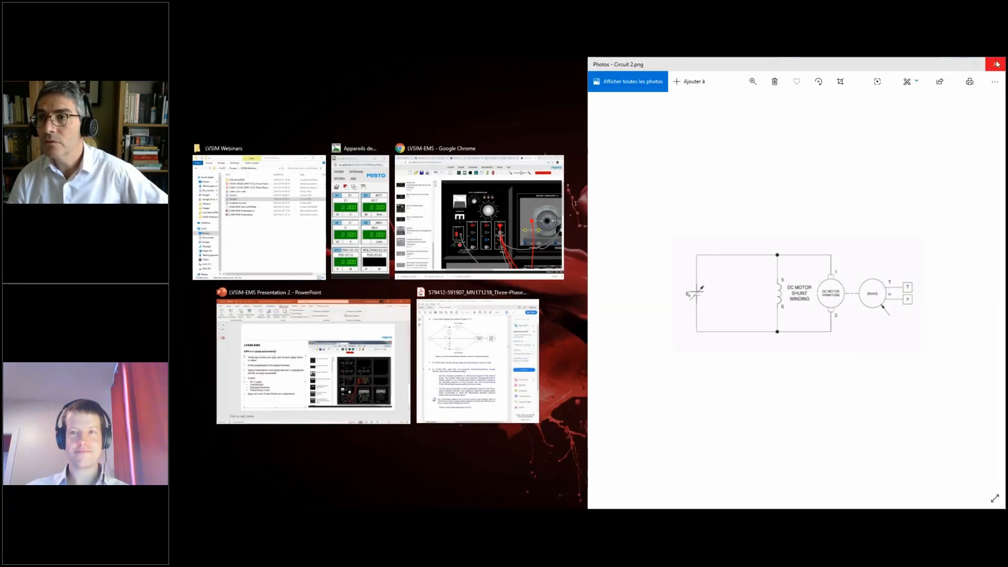
left_click(998, 63)
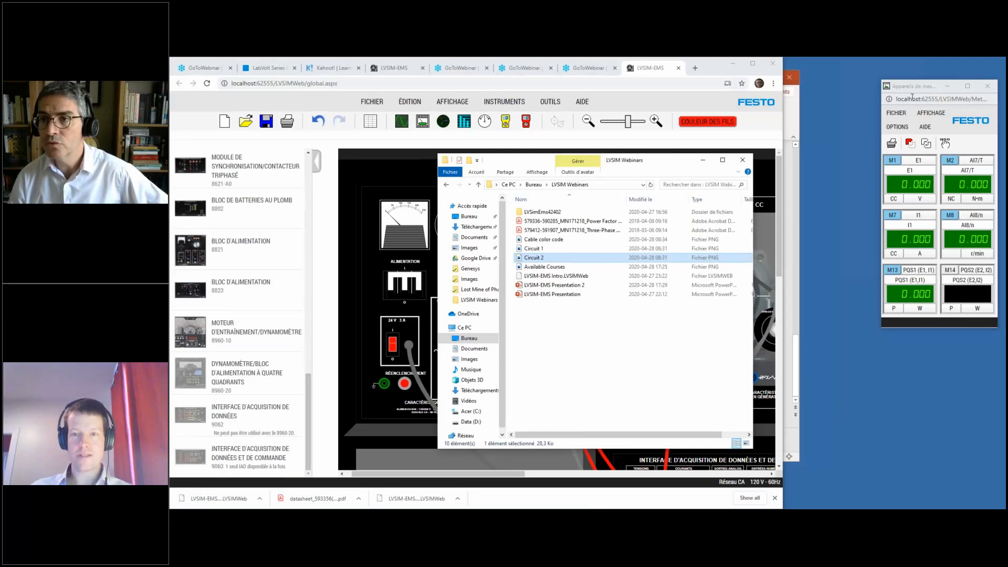
- Place the metering window directly beside the simulation window and return to the simulation
left_click_drag(927, 93, 846, 85)
left_click(665, 503)
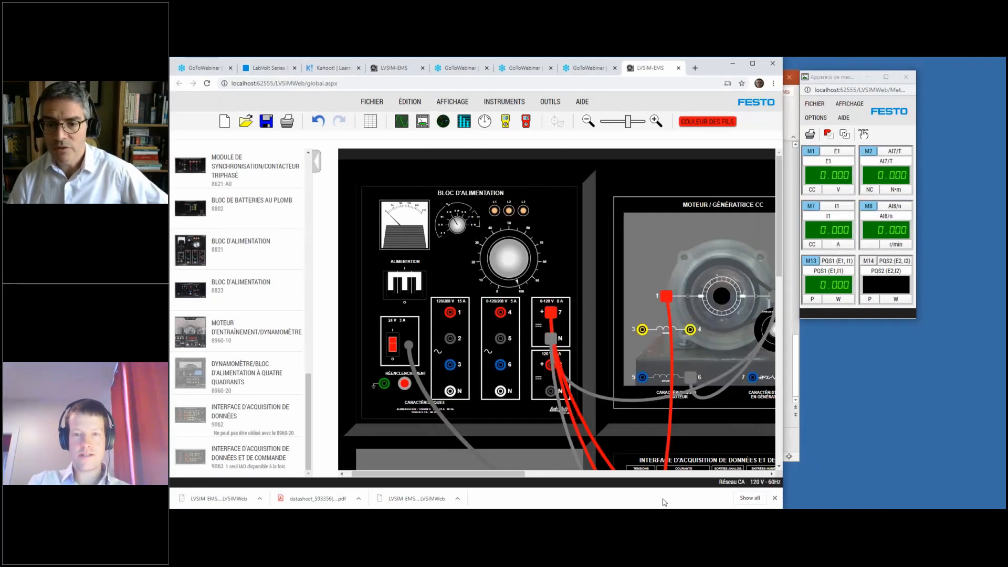
- Set the wire colour to light grey and connect the dynamometer's torque and speed analog outputs to the interface's analog inputs 7/T and 8/n
left_click_drag(628, 121, 611, 127)
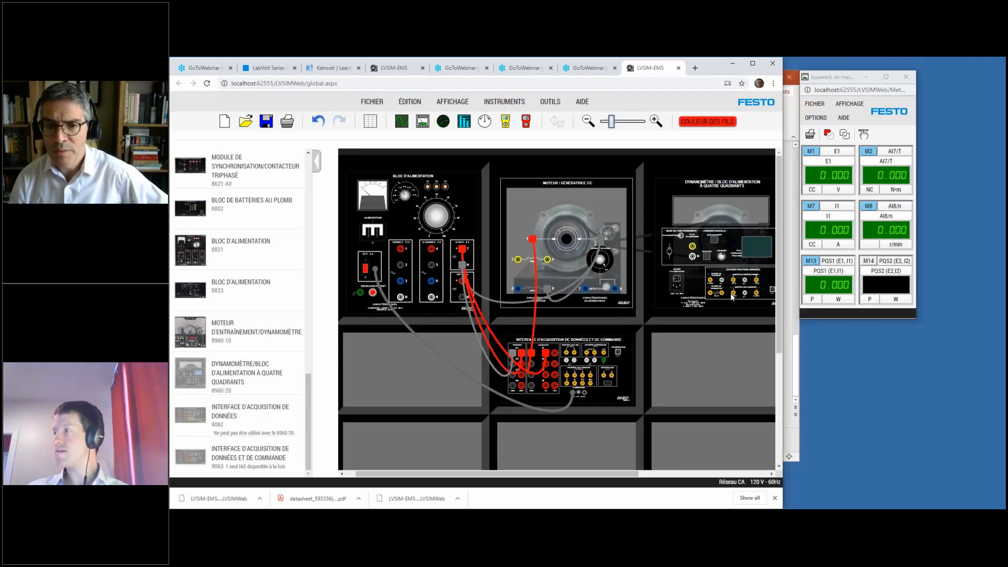
mouse_move(731, 296)
left_mouse_down()
mouse_move(719, 337)
mouse_move(665, 354)
mouse_move(602, 401)
mouse_move(732, 301)
left_mouse_up()
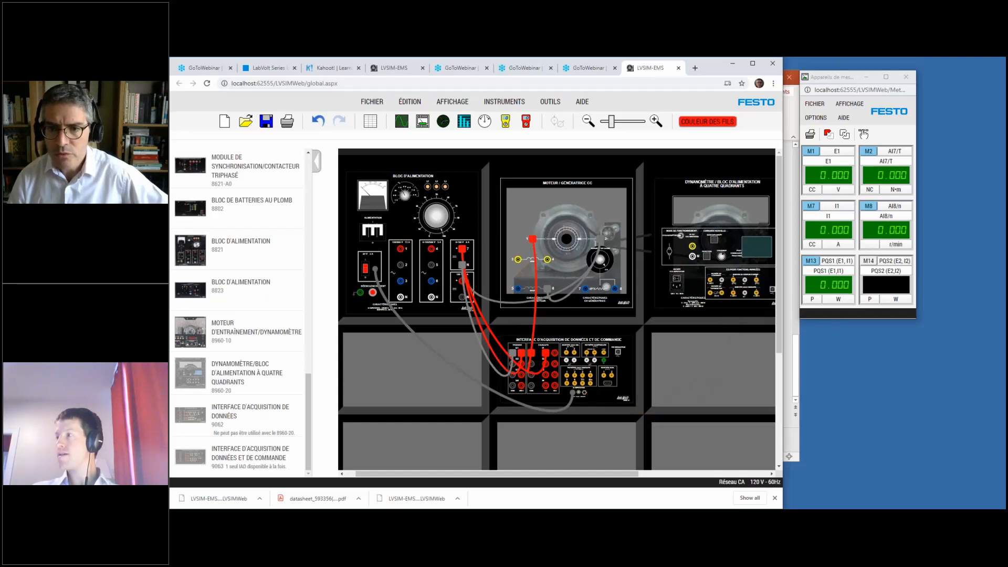
left_click(732, 120)
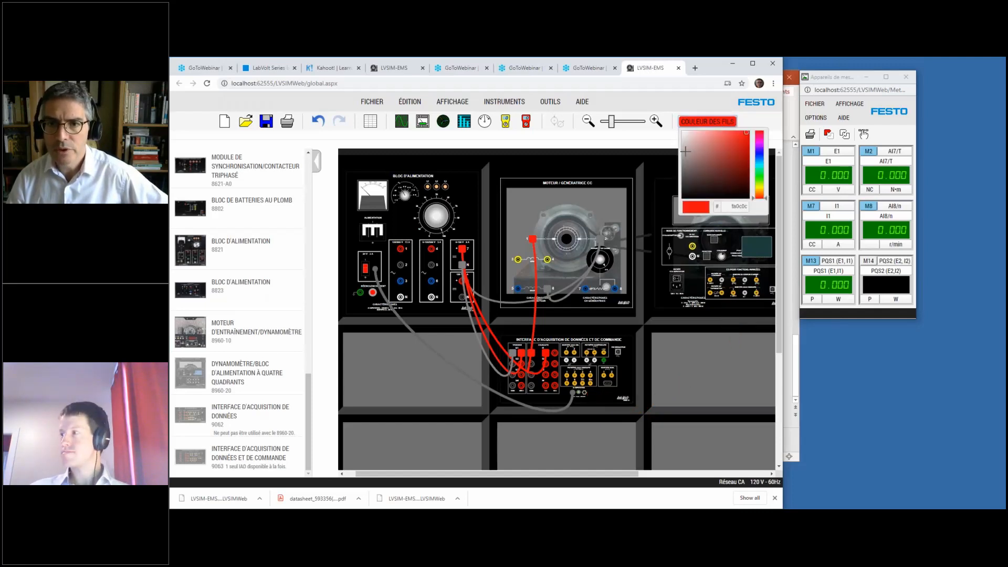
left_click(685, 152)
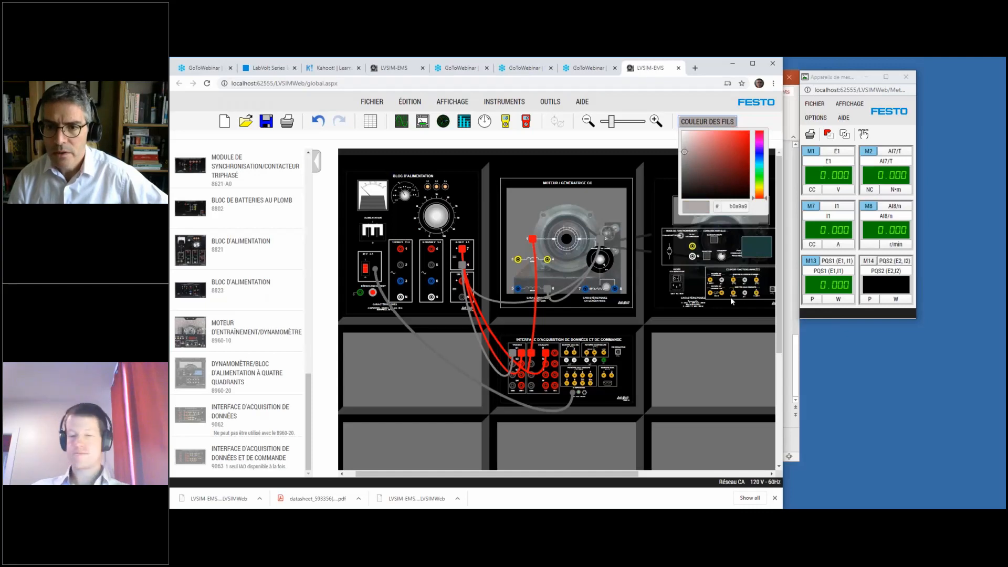
left_click_drag(734, 294, 583, 382)
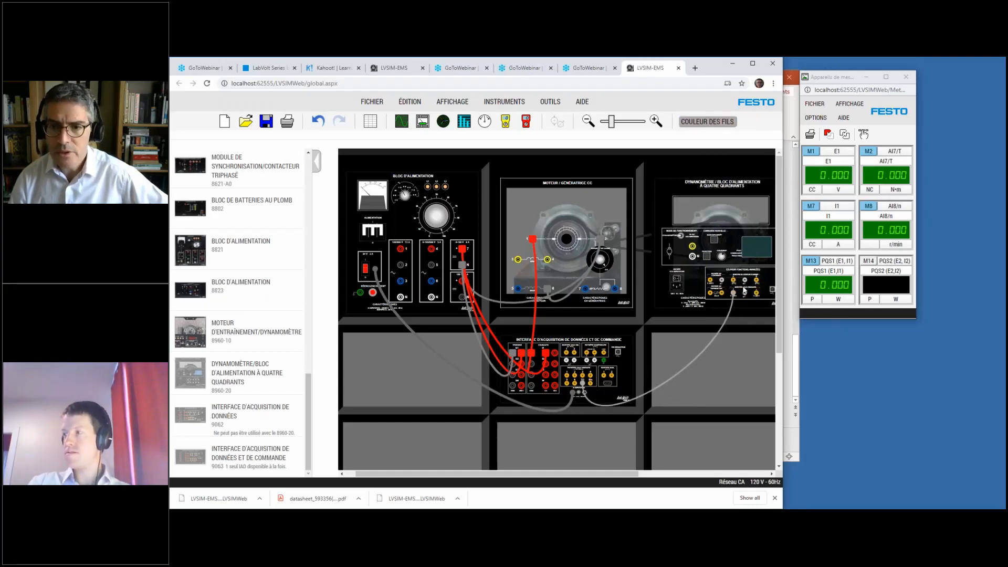
left_click_drag(755, 296, 591, 385)
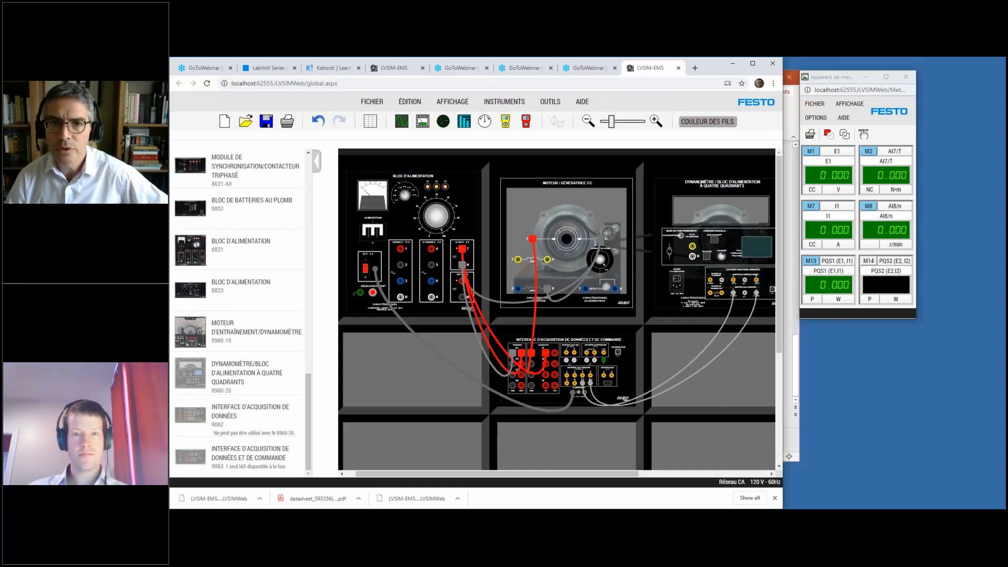
- Connect the dynamometer's analog output common terminal to the common terminal below analog output 2 on the data acquisition interface
left_click_drag(611, 121, 622, 122)
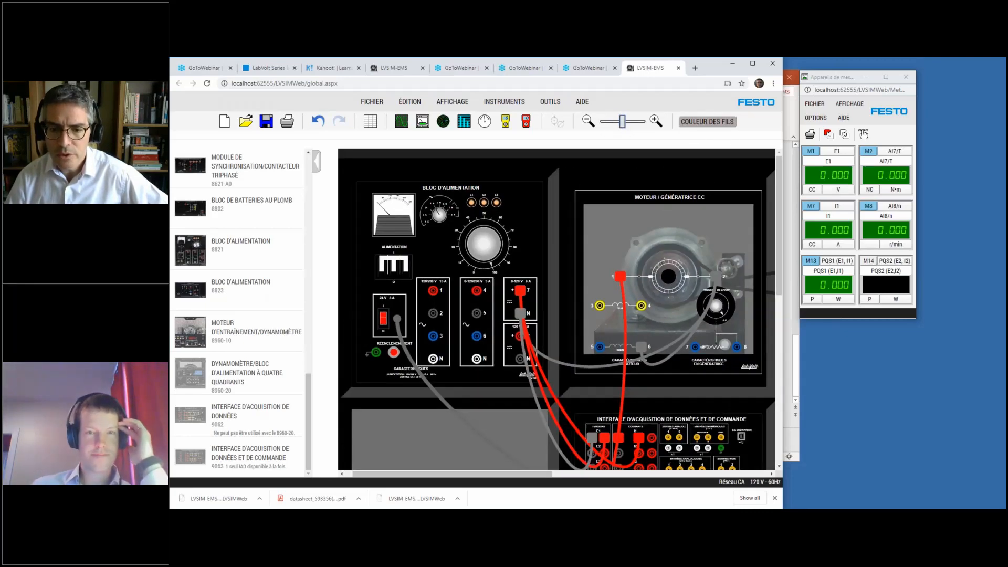
left_click_drag(566, 474, 642, 478)
scroll(703, 344, "down", 2)
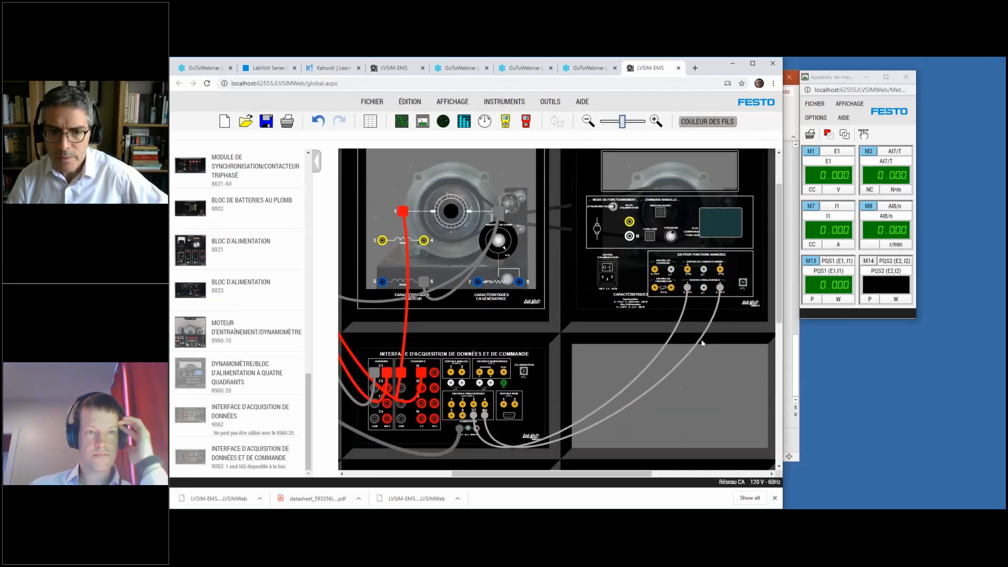
scroll(703, 343, "down", 1)
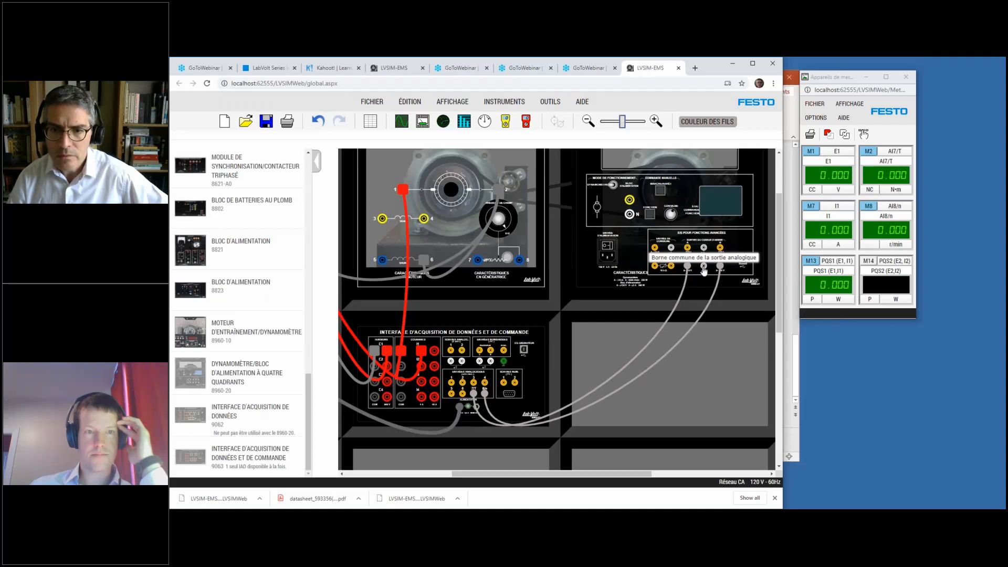
left_click_drag(704, 266, 461, 364)
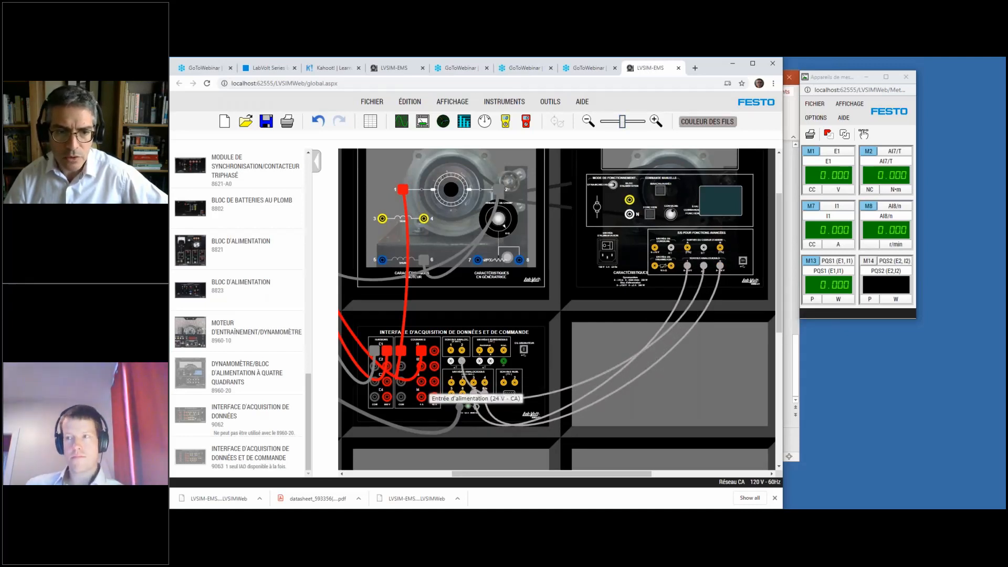
- Move the common cable's interface end to the common terminal below analog output 1
scroll(474, 412, "up", 1)
scroll(474, 411, "down", 3)
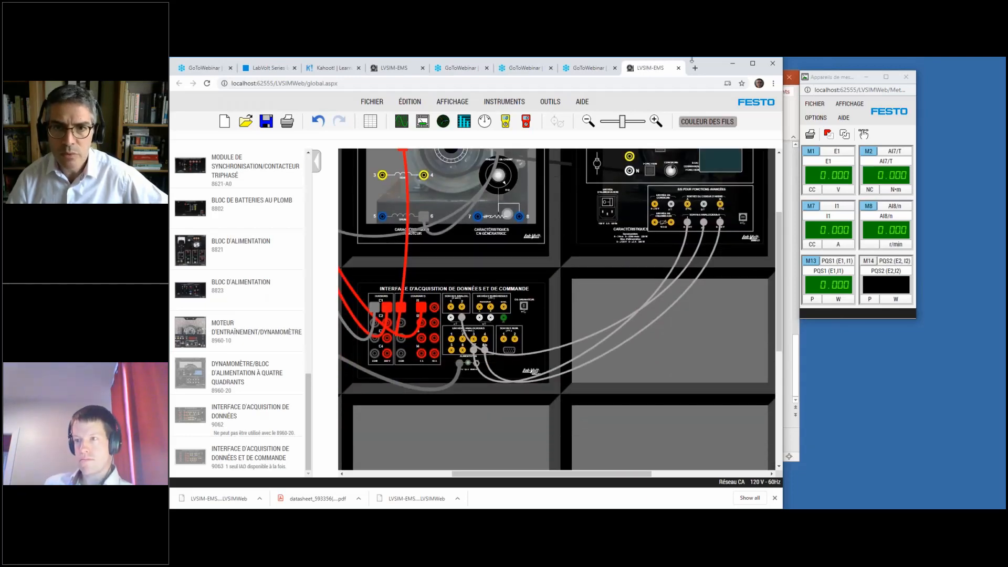
left_click_drag(622, 121, 632, 122)
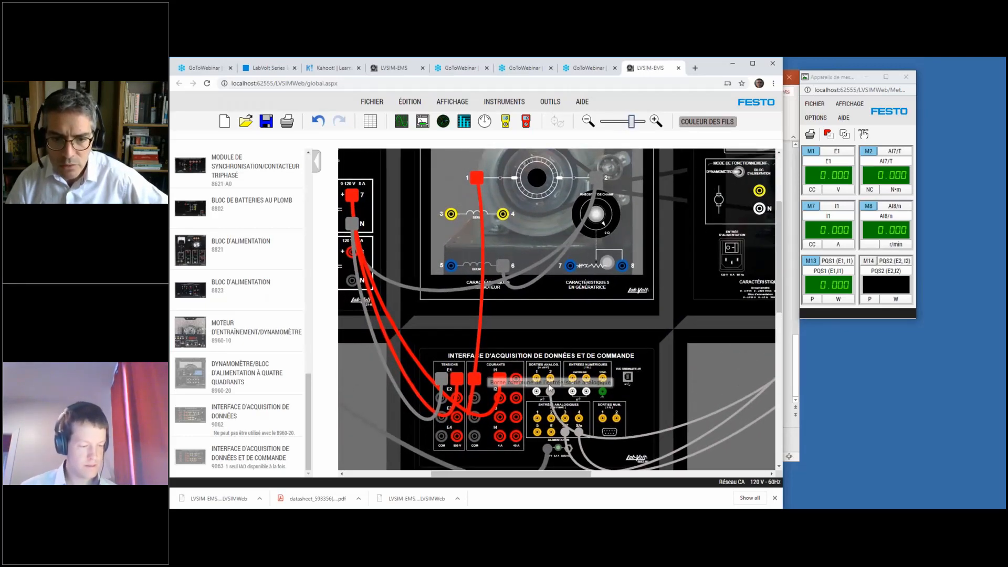
left_click_drag(556, 392, 569, 437)
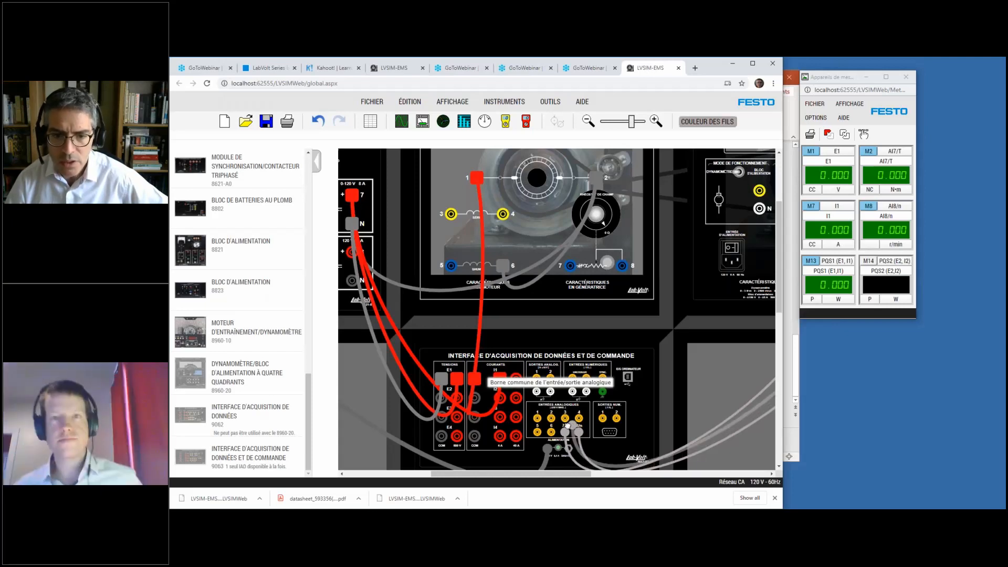
left_click_drag(566, 424, 541, 395)
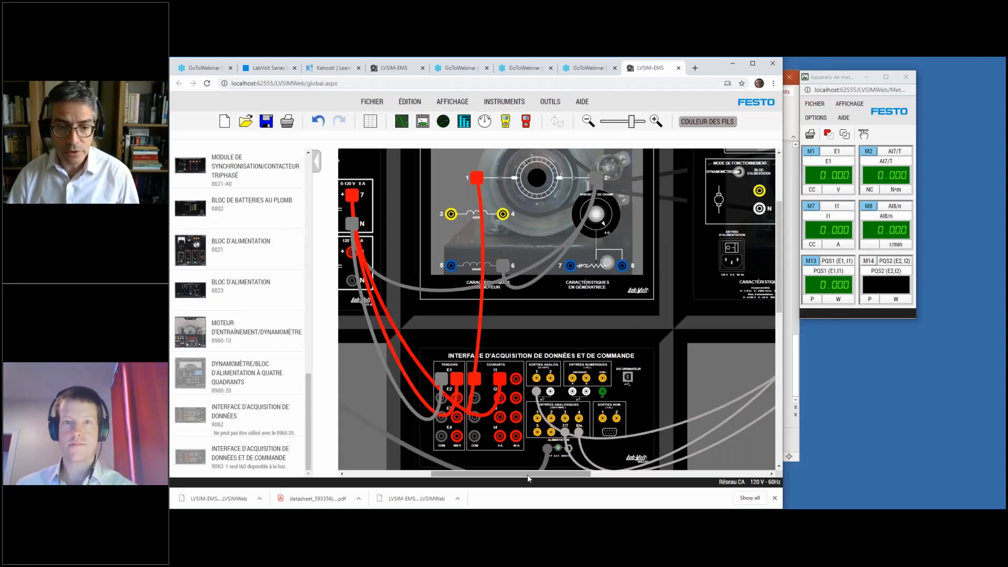
- Power up the four-quadrant dynamometer module and operate its Marche/Arrêt manual control
left_click_drag(528, 478, 470, 483)
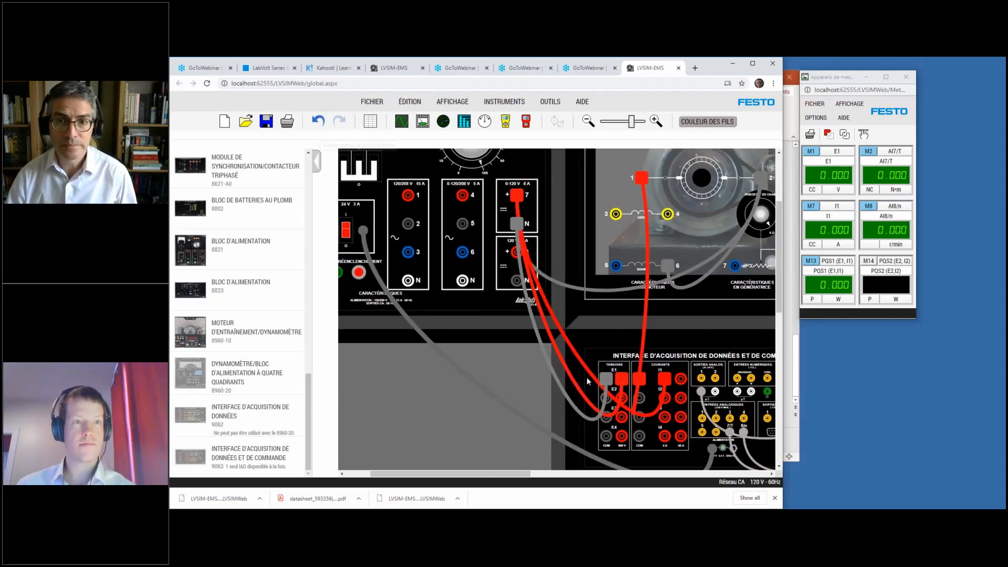
scroll(574, 394, "up", 2)
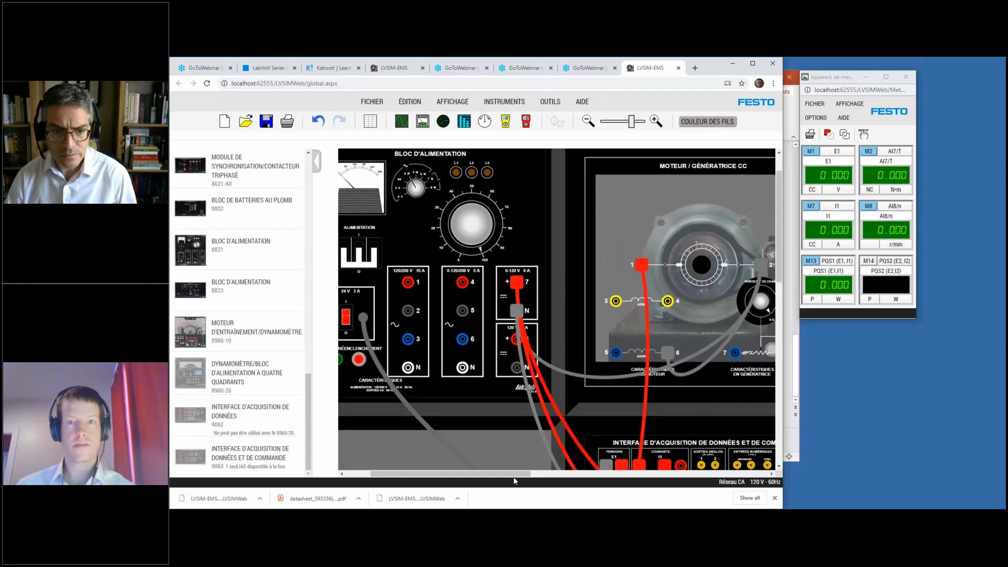
left_click_drag(516, 475, 645, 479)
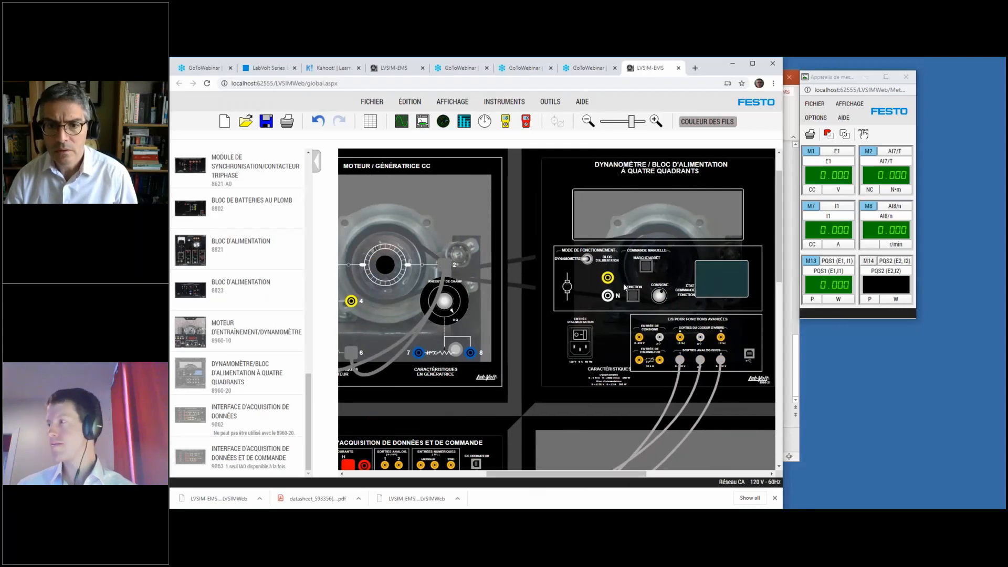
left_click(609, 327)
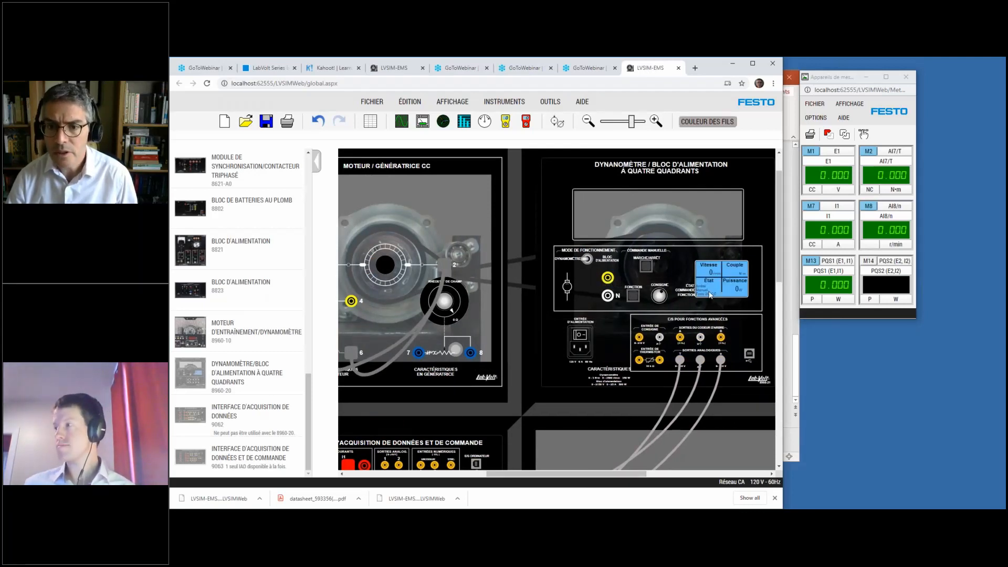
left_click(646, 268)
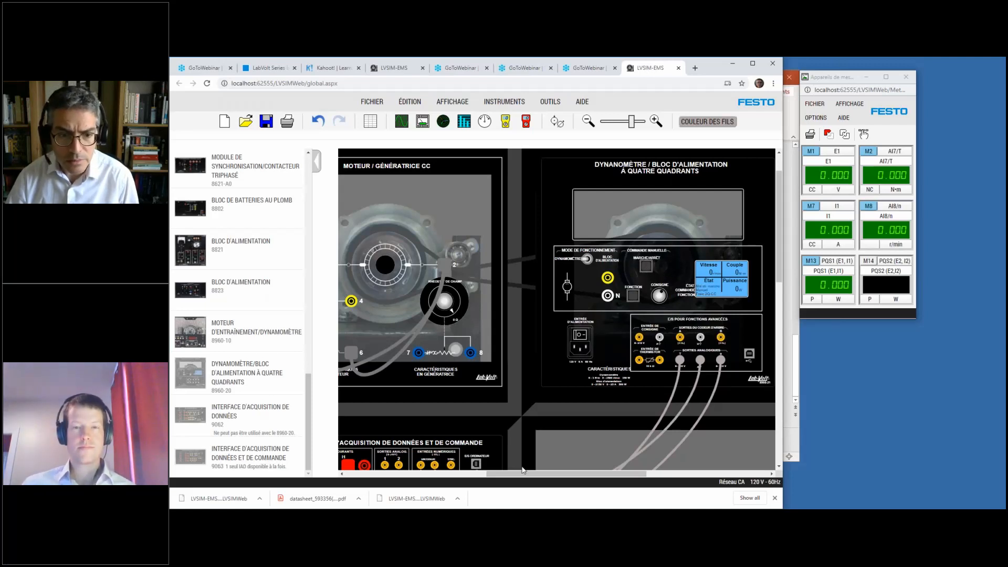
- Reset the power supply's circuit breaker after checking the motor's shunt winding terminals
left_click_drag(523, 477, 438, 455)
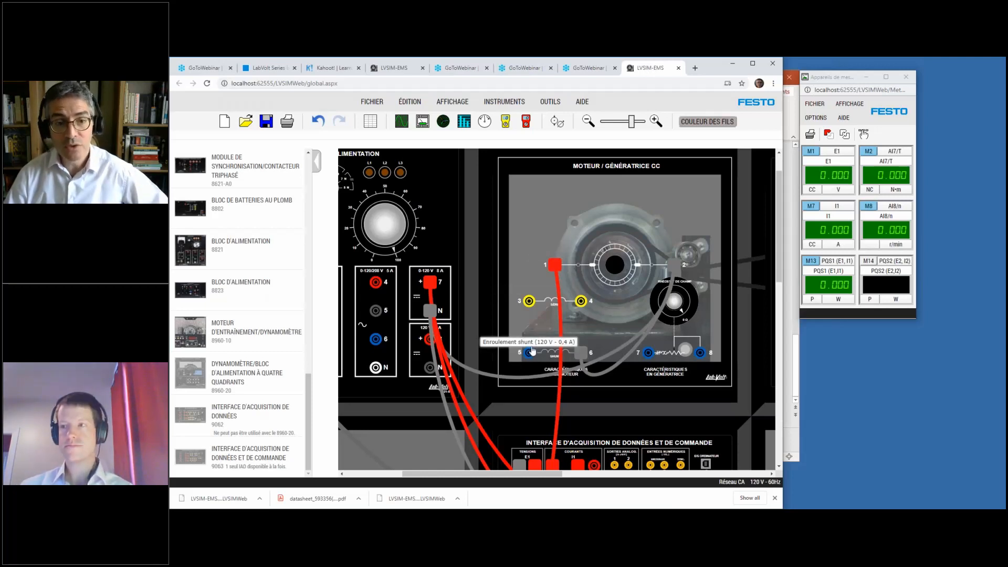
left_click(388, 476)
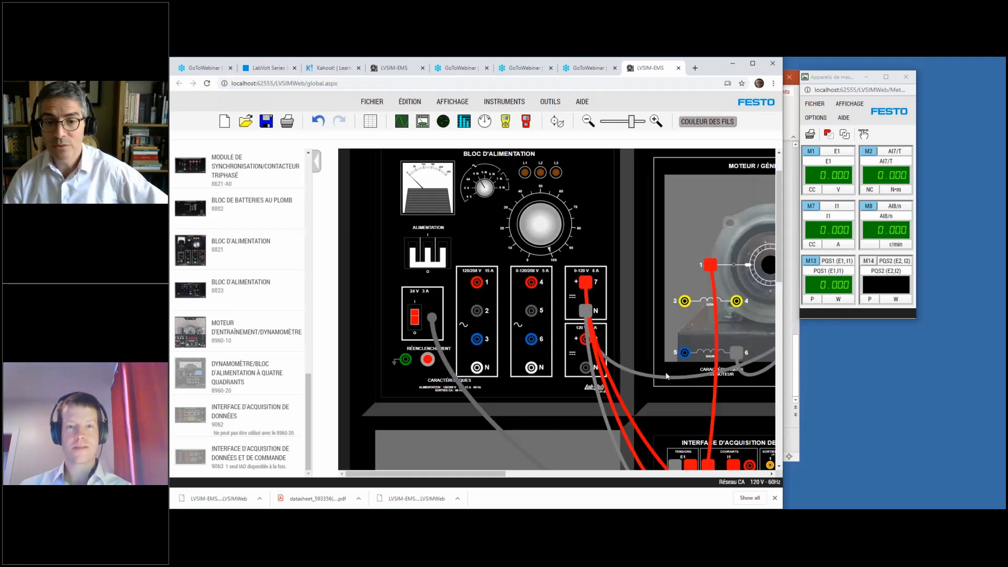
scroll(664, 348, "down", 1)
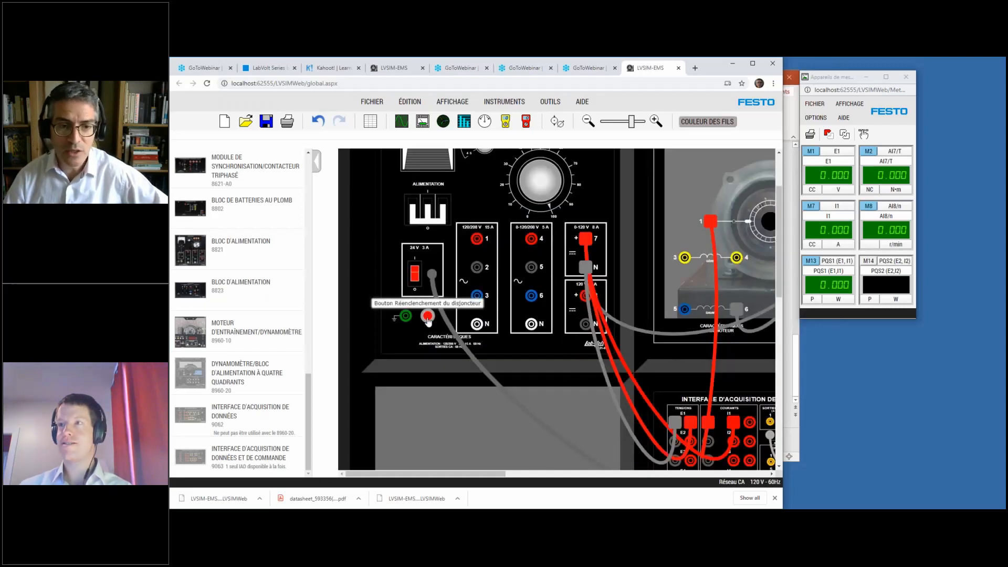
left_click(428, 319)
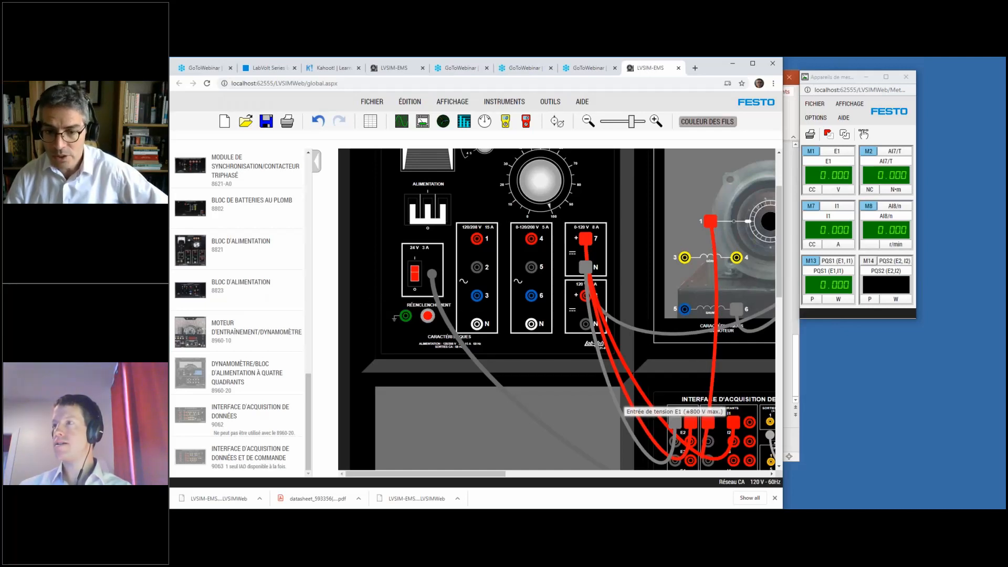
- Connect the motor's shunt winding terminal 5 to armature terminal 1 with a grey cable and dismiss the safety warning
left_click(590, 123)
left_click(590, 122)
left_click(590, 122)
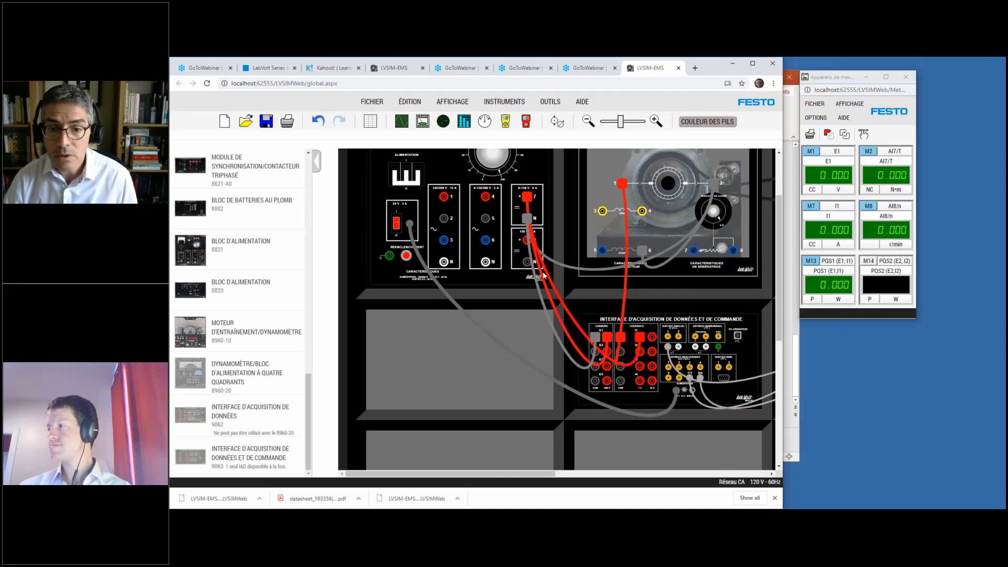
left_click_drag(602, 248, 621, 186)
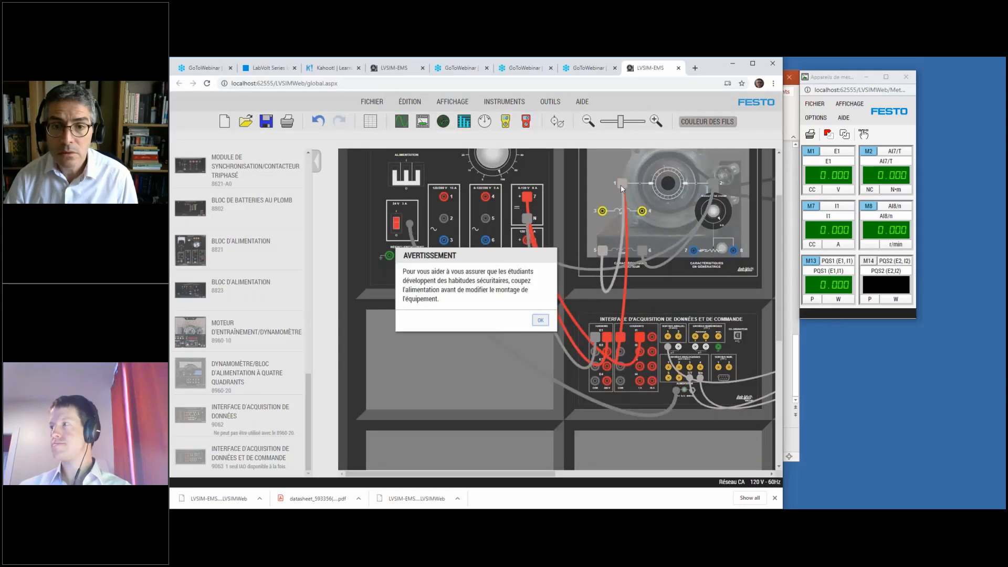
key("Return")
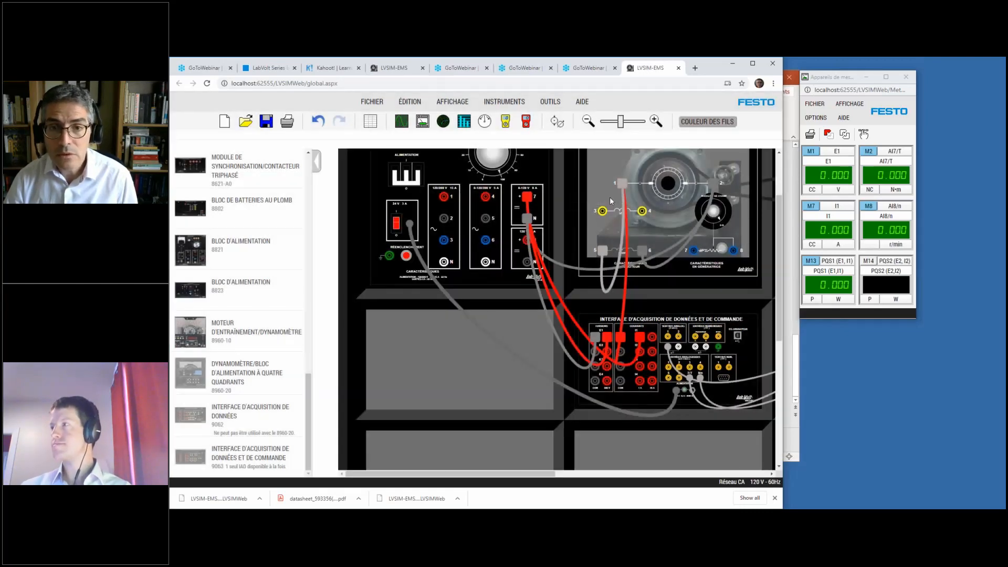
- Colour the cable between the motor's terminals 1 and 5 red and operate the power supply's main switch
right_click(618, 187)
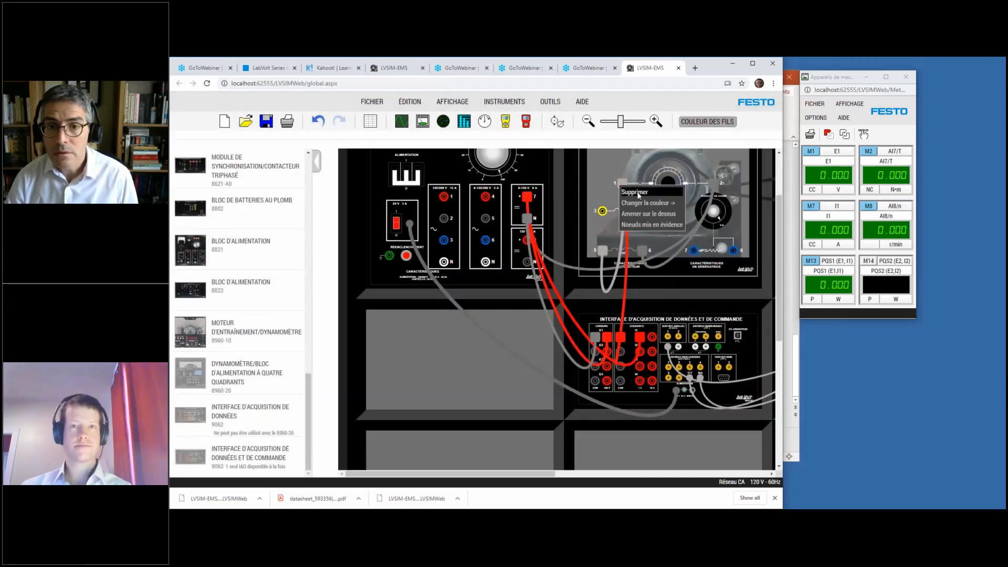
mouse_move(653, 206)
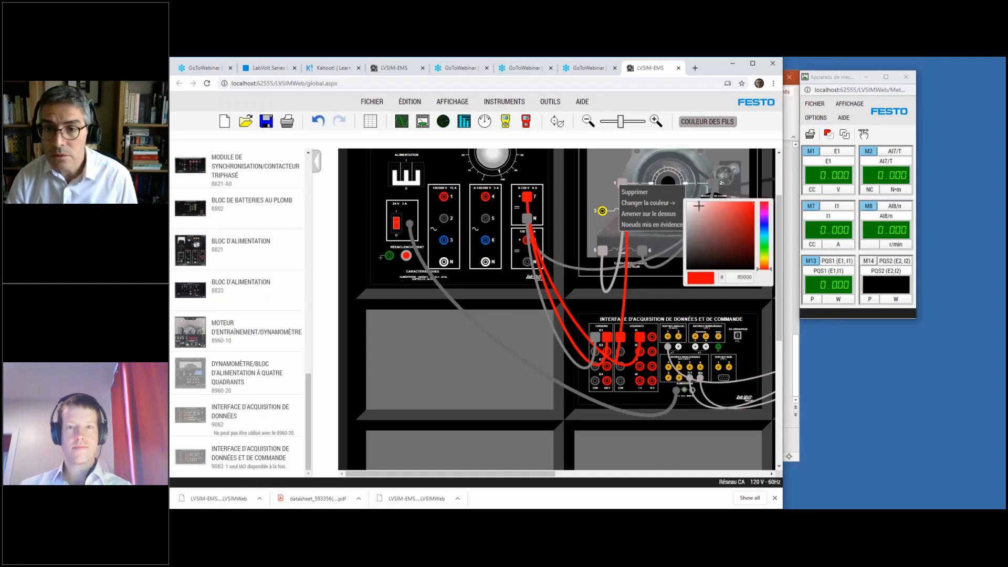
left_click(747, 206)
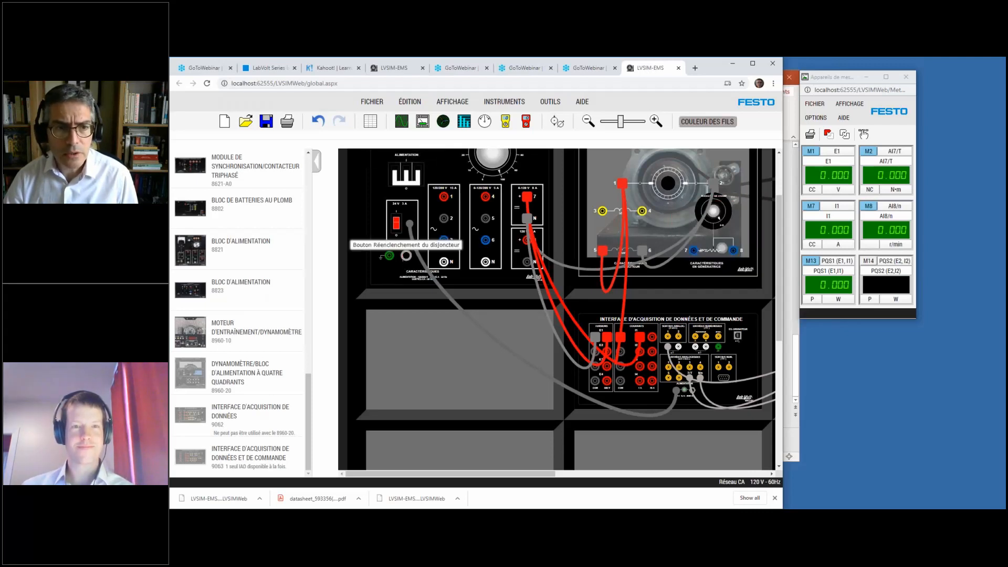
left_click(406, 174)
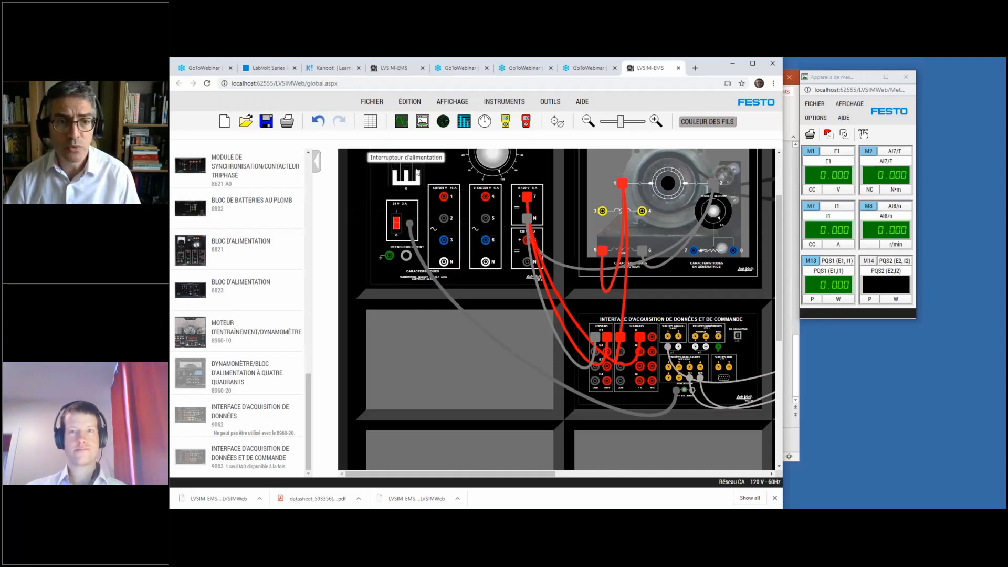
- Short power supply terminal 4 to neutral terminal N with a cable and dismiss the safety warning
left_click(486, 197)
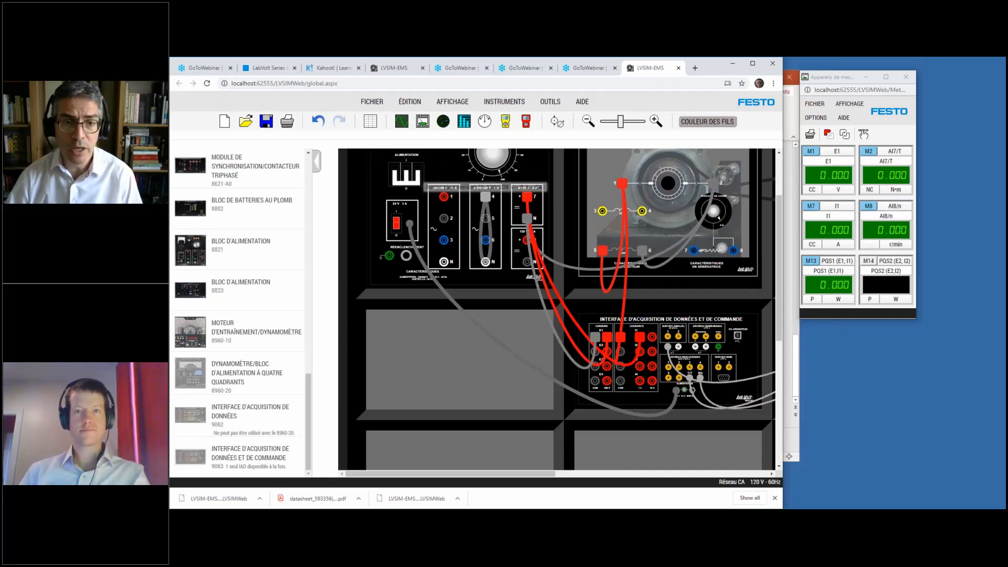
left_click_drag(486, 198, 487, 261)
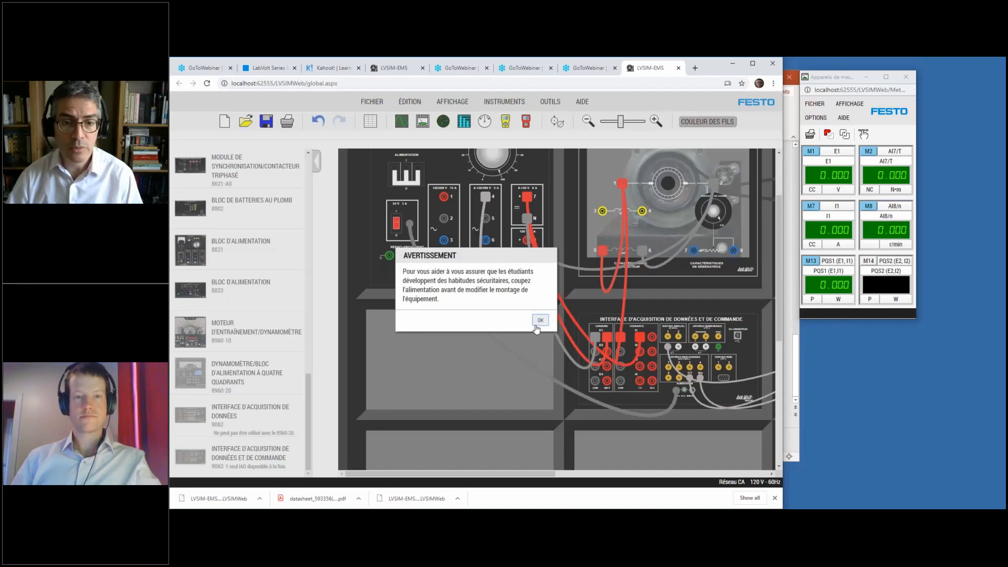
left_click(539, 321)
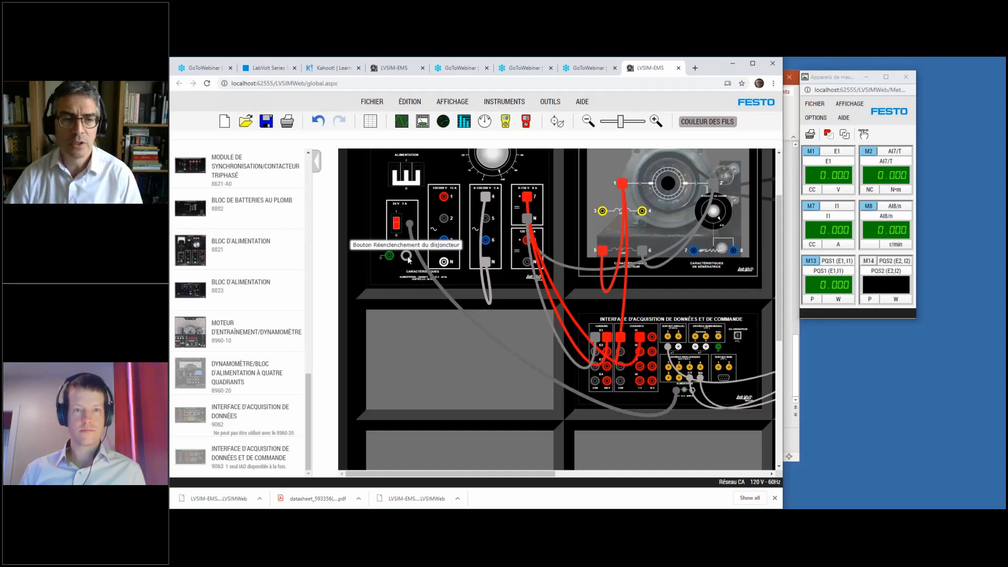
- Delete the shorting cable between power supply terminals 4 and N and dismiss the safety warning
right_click(484, 195)
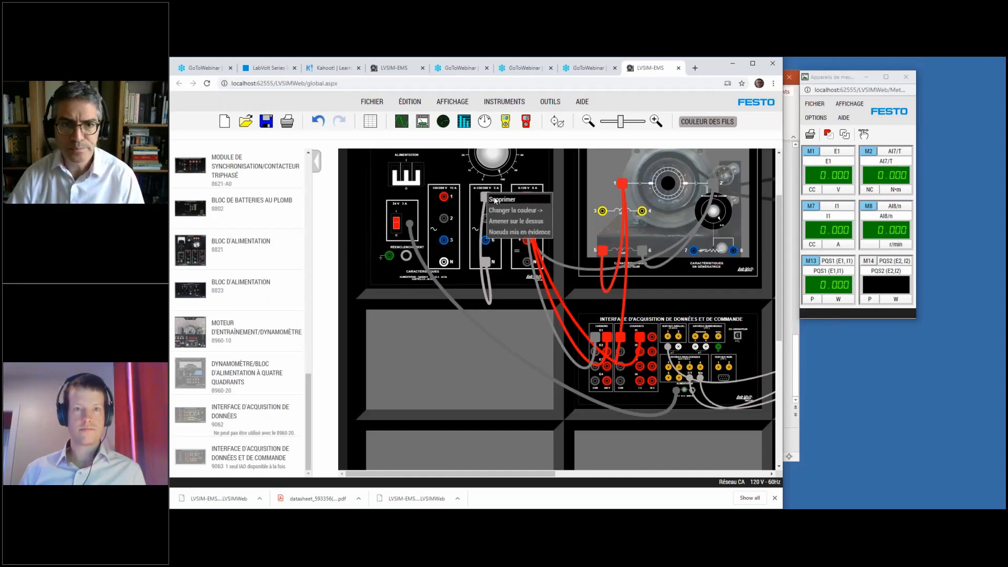
left_click(496, 199)
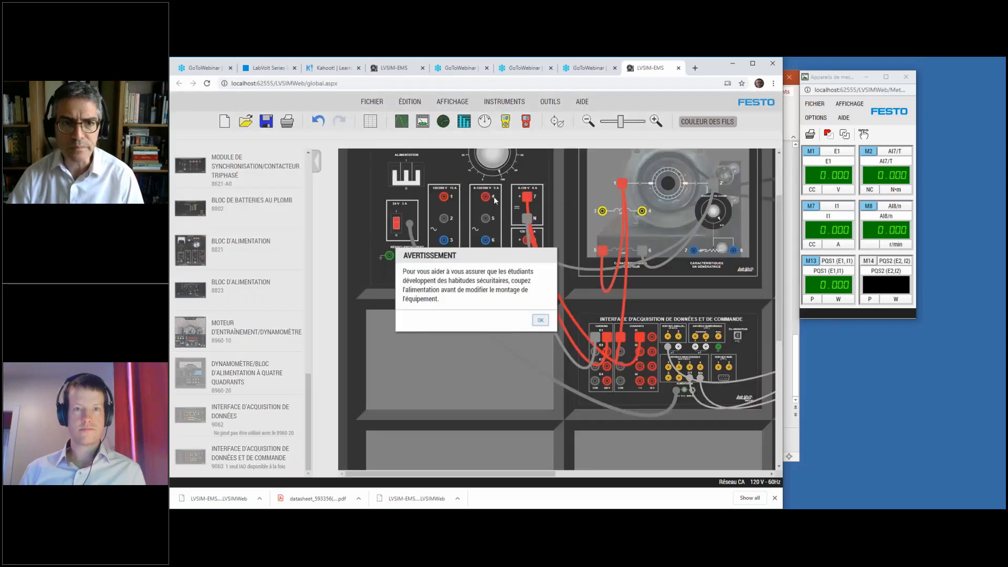
left_click(541, 320)
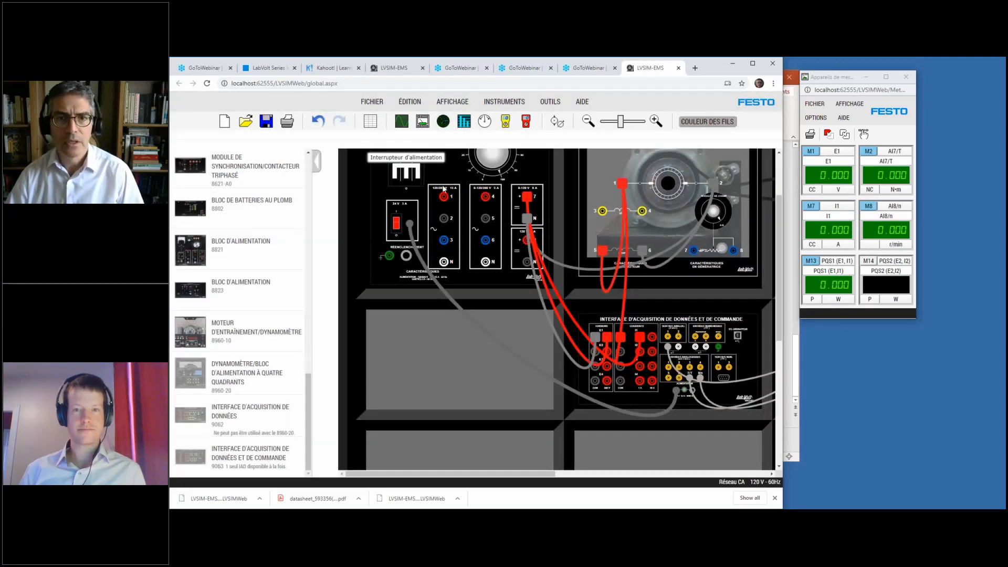
- Start continuous refresh of the meters and lower the dynamometer's torque setting to about 0.257 N·m
left_click_drag(532, 476, 612, 476)
scroll(615, 398, "up", 2)
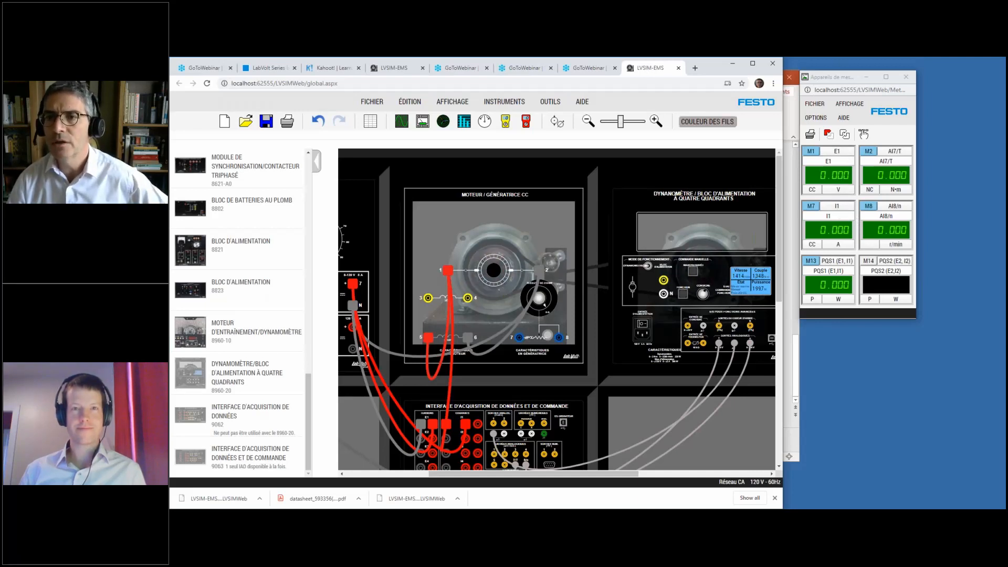
left_click(845, 135)
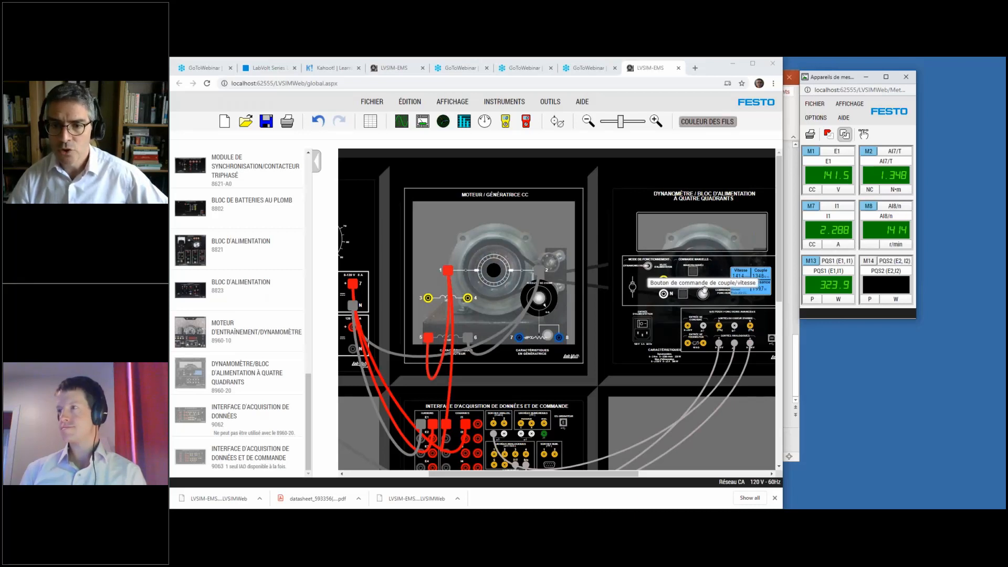
left_click(704, 289)
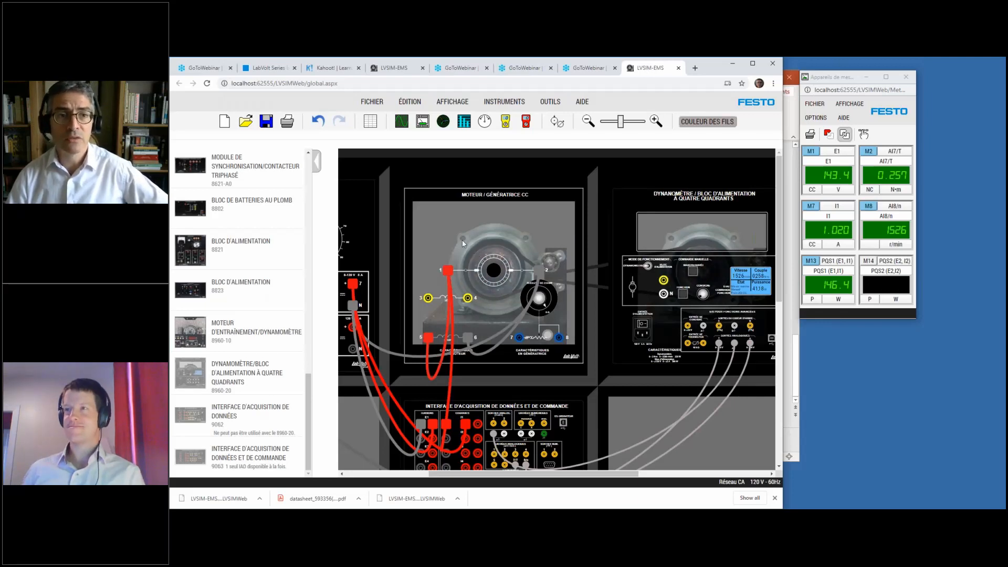
- Open the data table and mark E1, I1, both AI7/T entries and the first AI8/n meter for recording
left_click(376, 127)
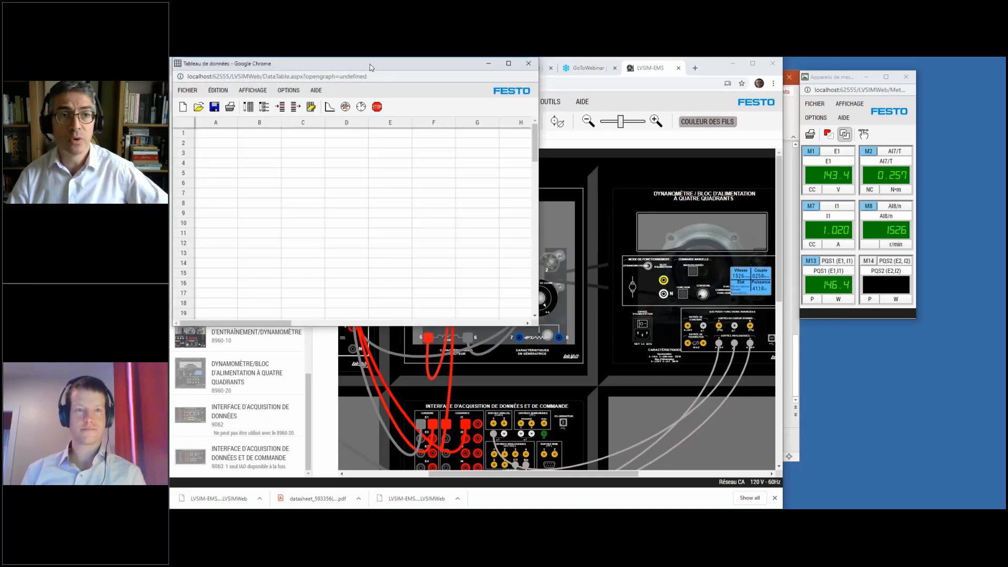
left_click_drag(372, 67, 676, 132)
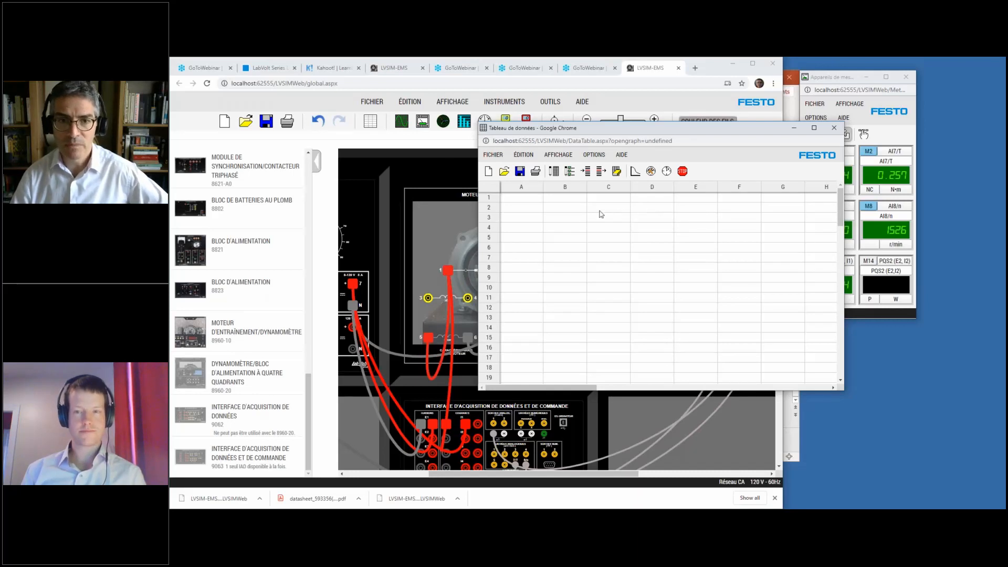
left_click(571, 172)
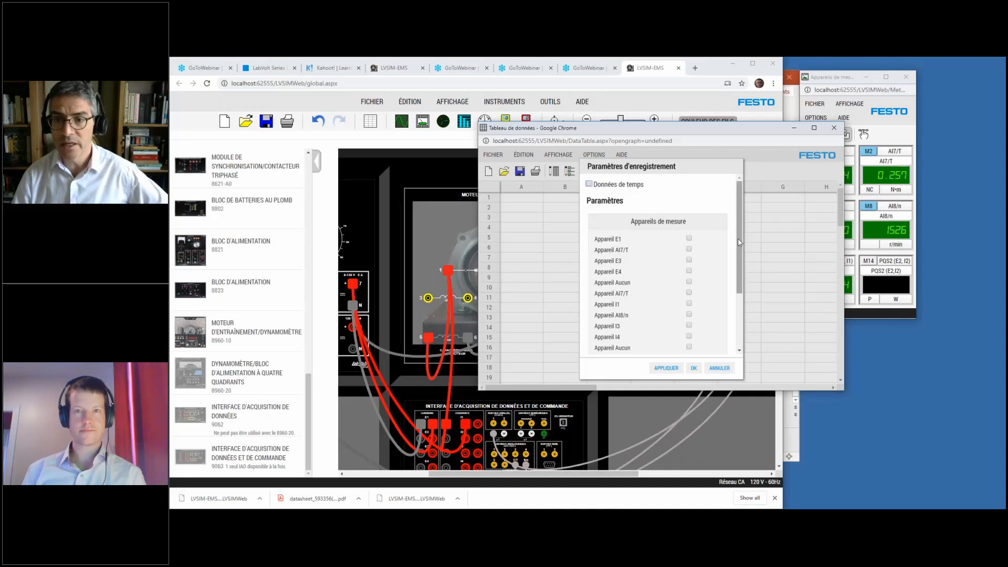
left_click(689, 239)
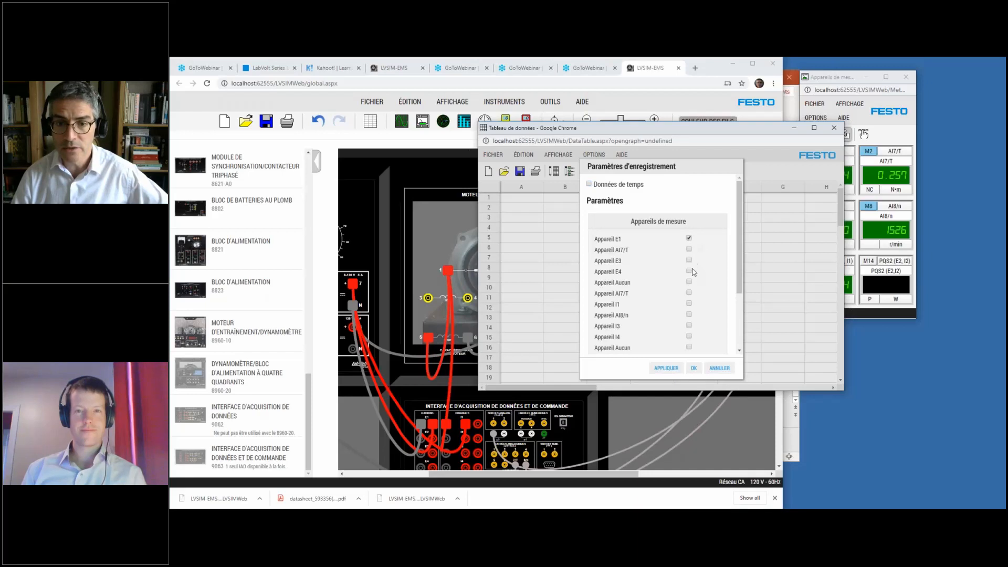
left_click(690, 303)
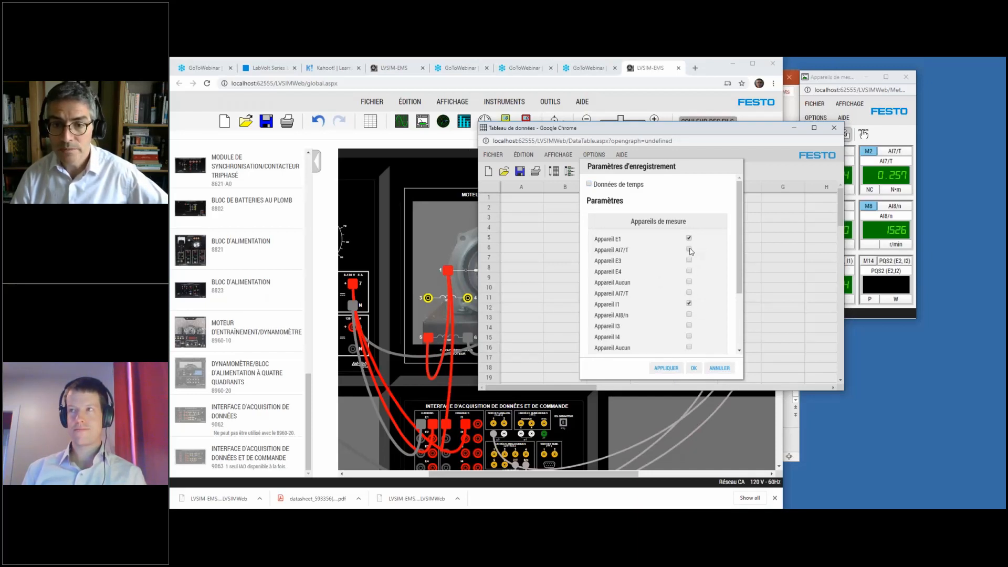
left_click(690, 293)
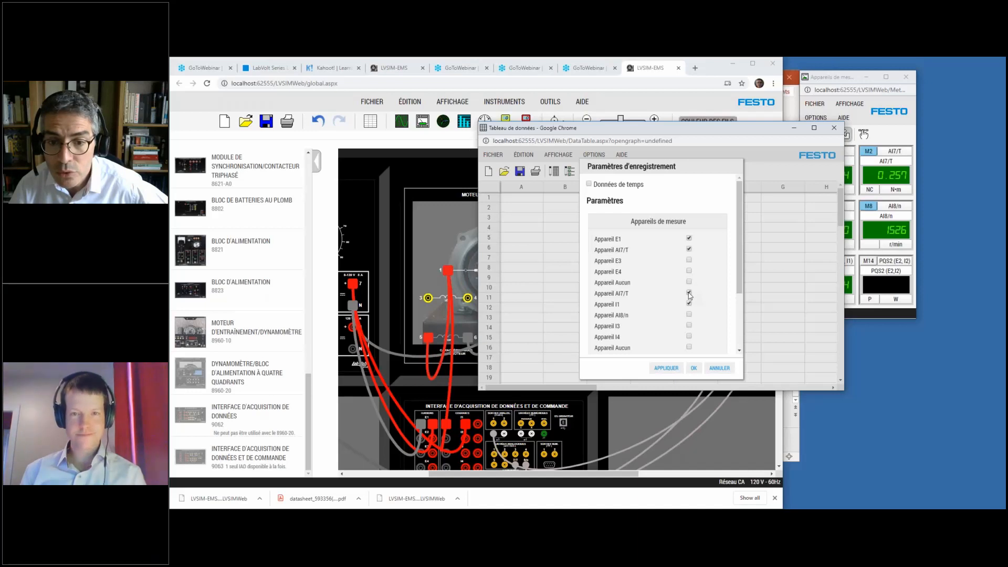
left_click(690, 314)
- Clear the duplicate AI7/T meter, add PQS1 (E1,I1) to the recorded parameters, and apply the new recording settings
scroll(691, 314, "down", 3)
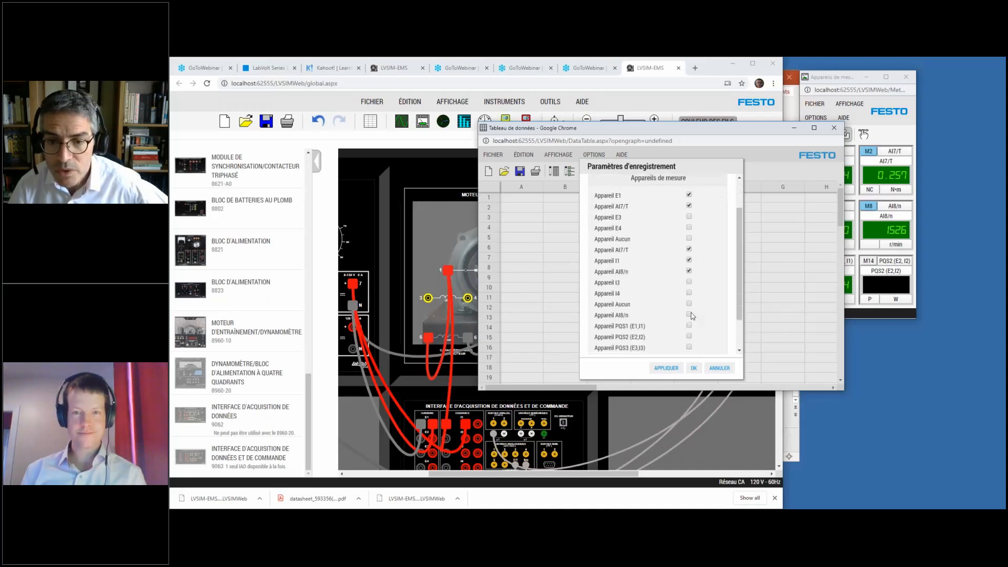
scroll(690, 300, "up", 3)
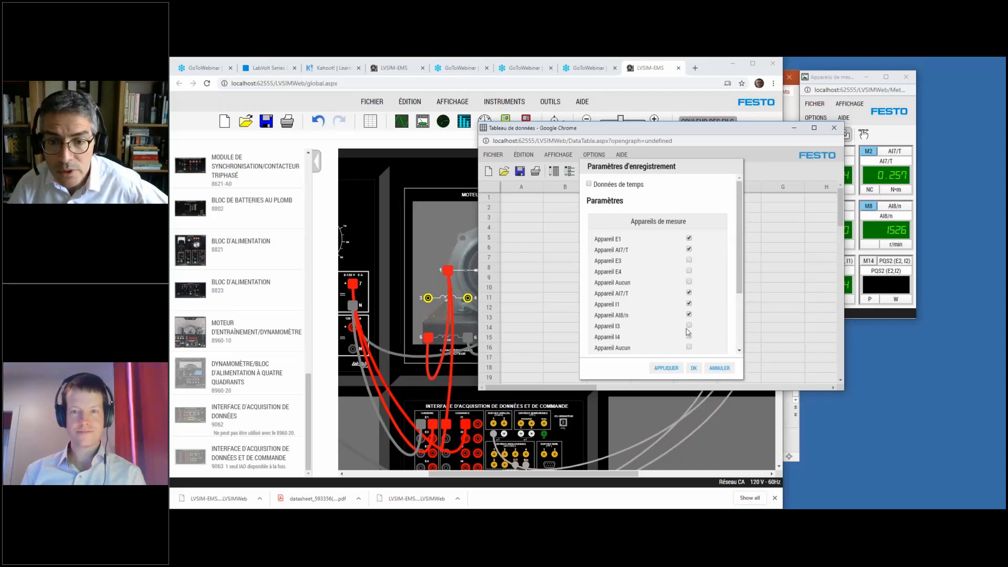
scroll(691, 282, "down", 2)
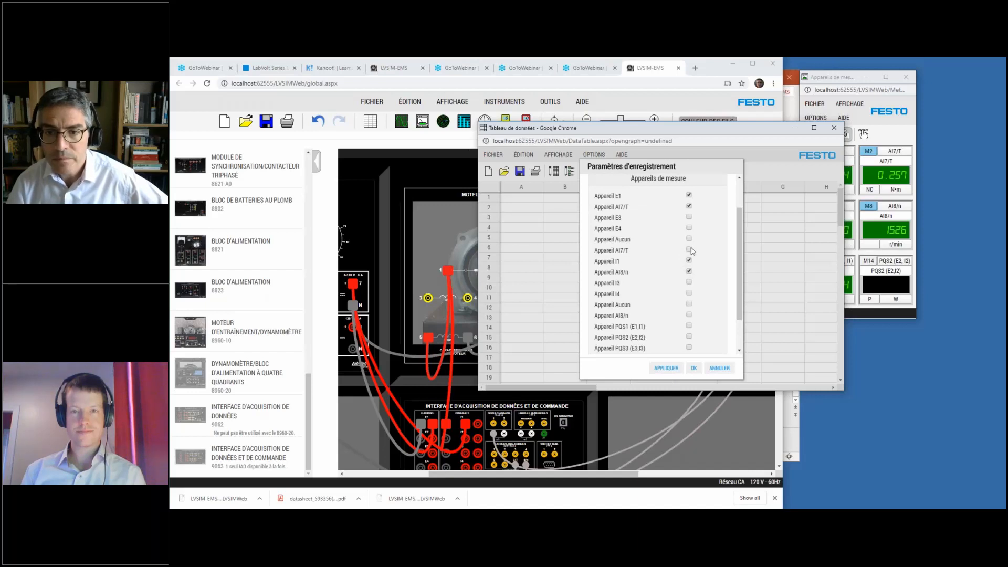
left_click(689, 328)
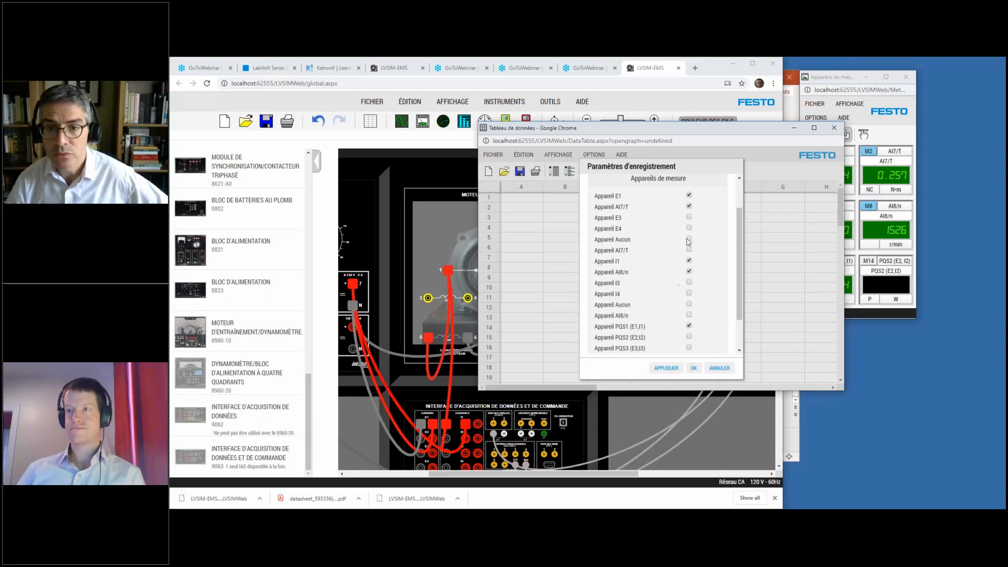
left_click(694, 368)
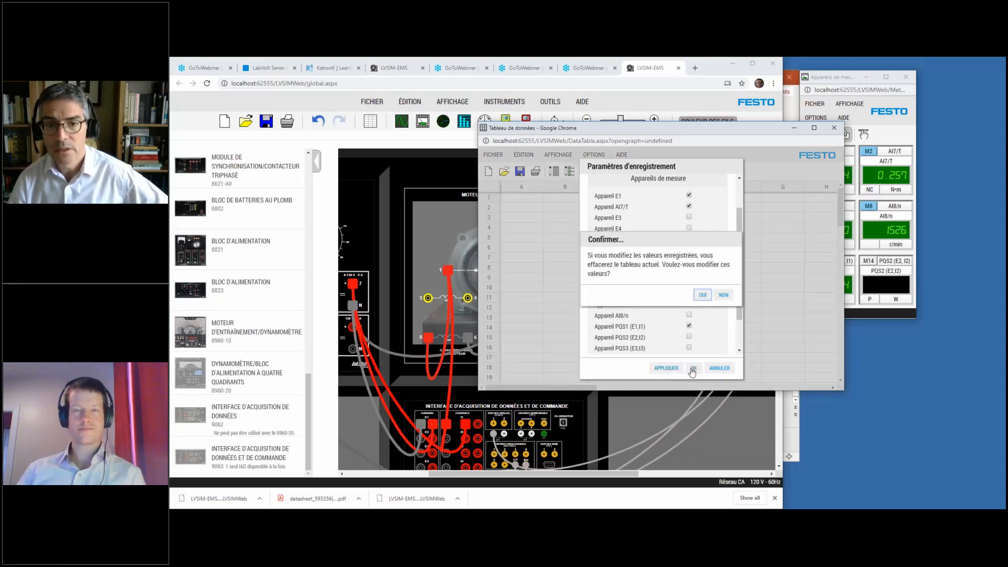
left_click(704, 296)
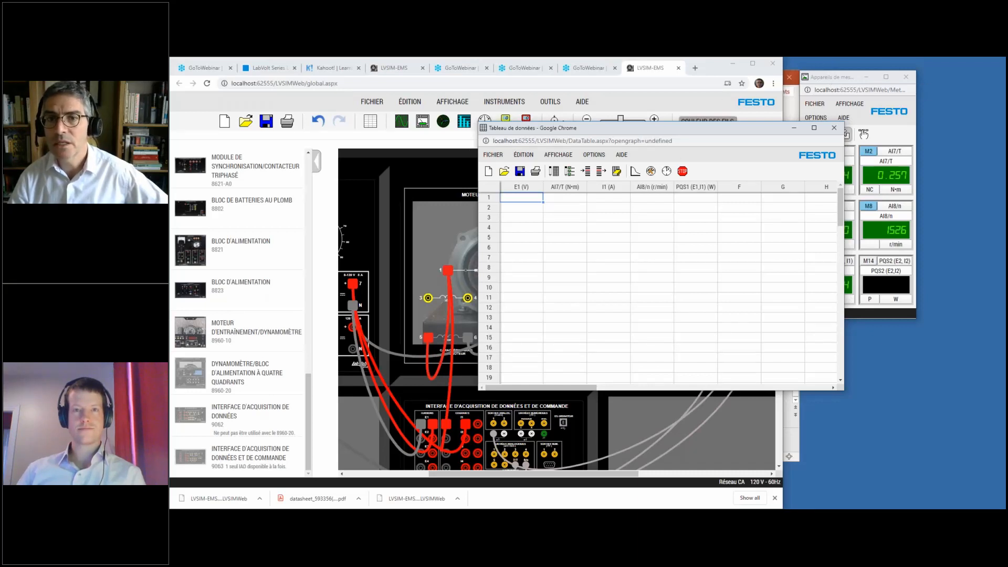
- Record three rows of meter readings in the data table, raising the dynamometer torque to about 0.302 and 0.412 N·m between rows
left_click(555, 172)
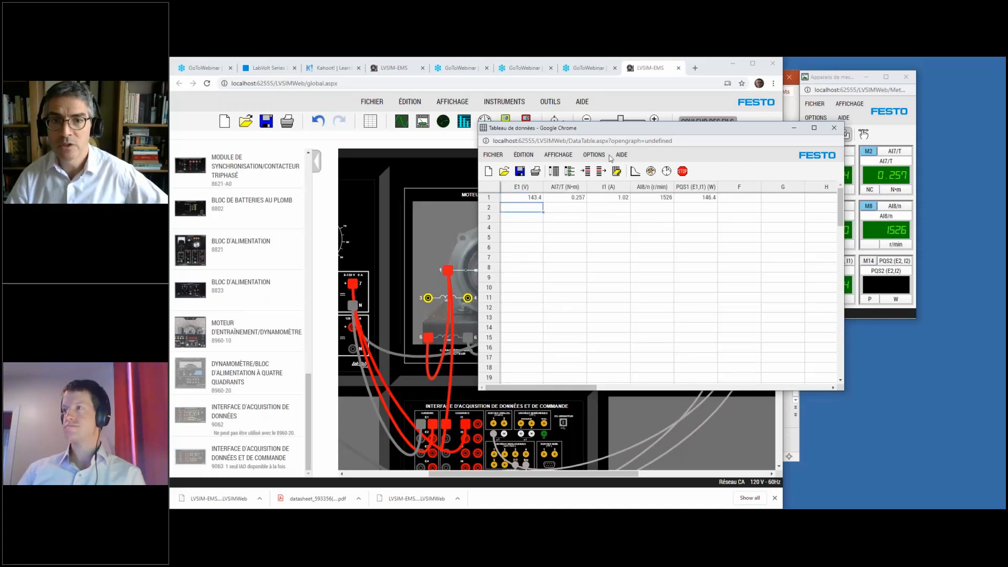
left_click_drag(603, 134, 906, 280)
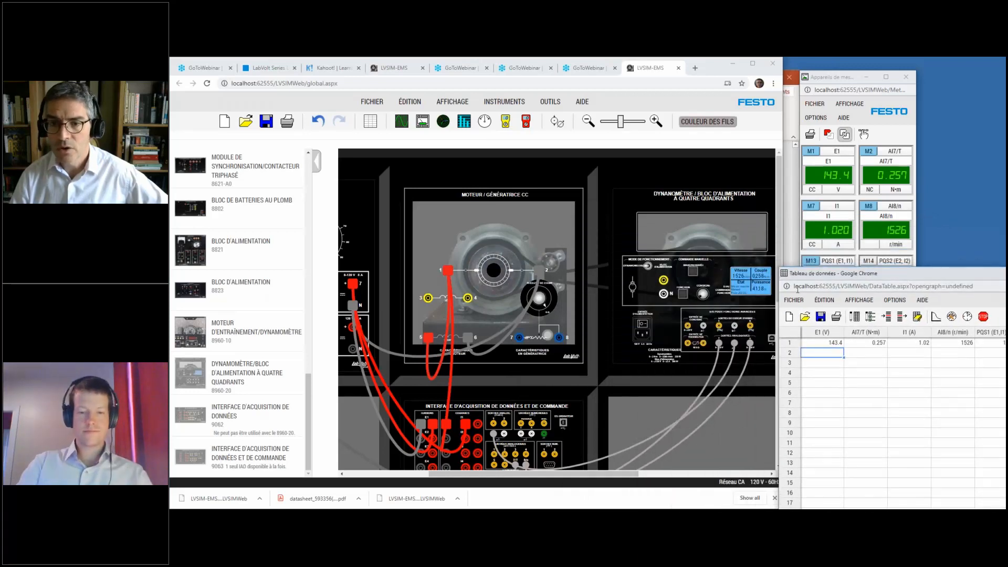
left_click(708, 282)
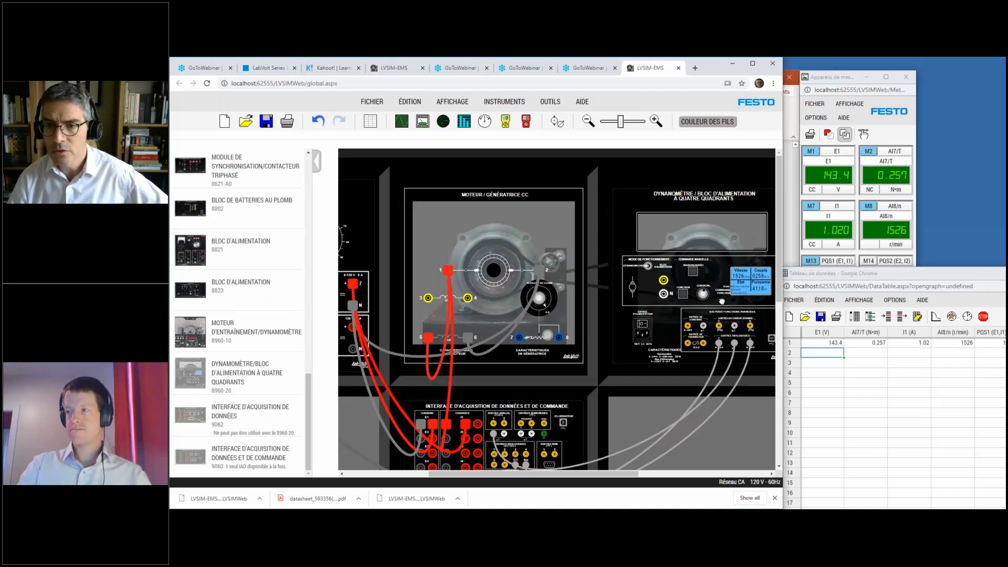
left_click_drag(703, 324, 687, 273)
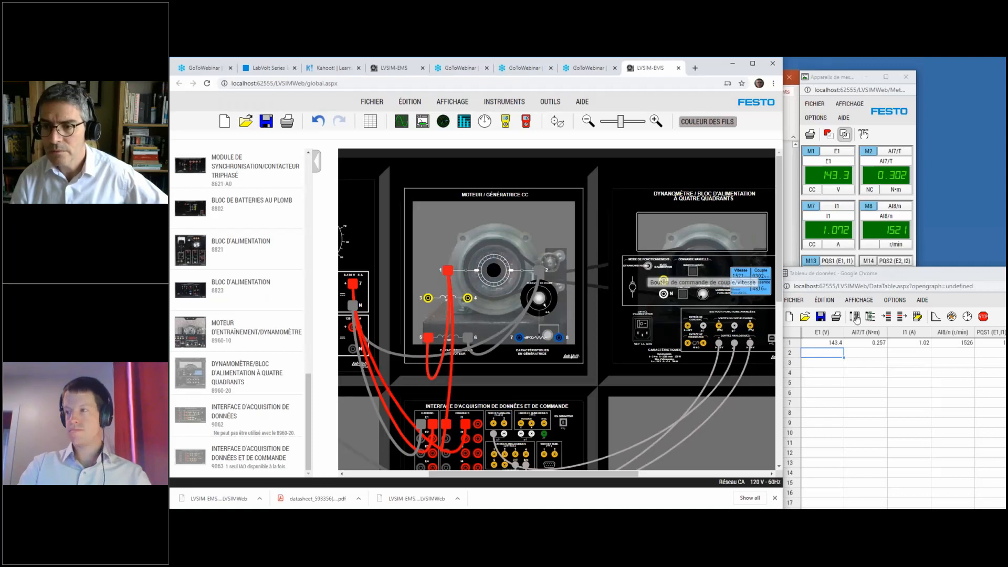
left_click(838, 318)
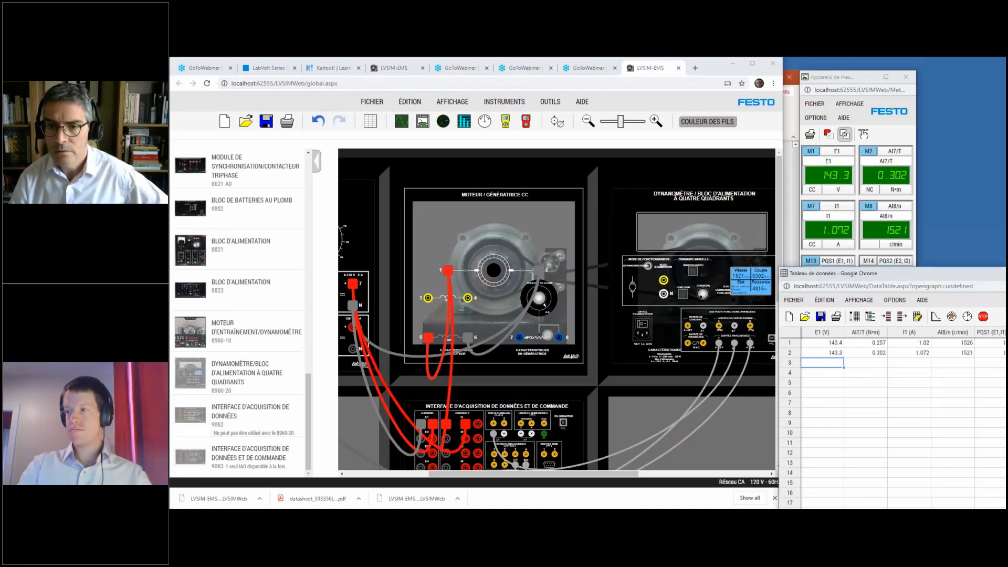
left_click_drag(705, 293, 716, 269)
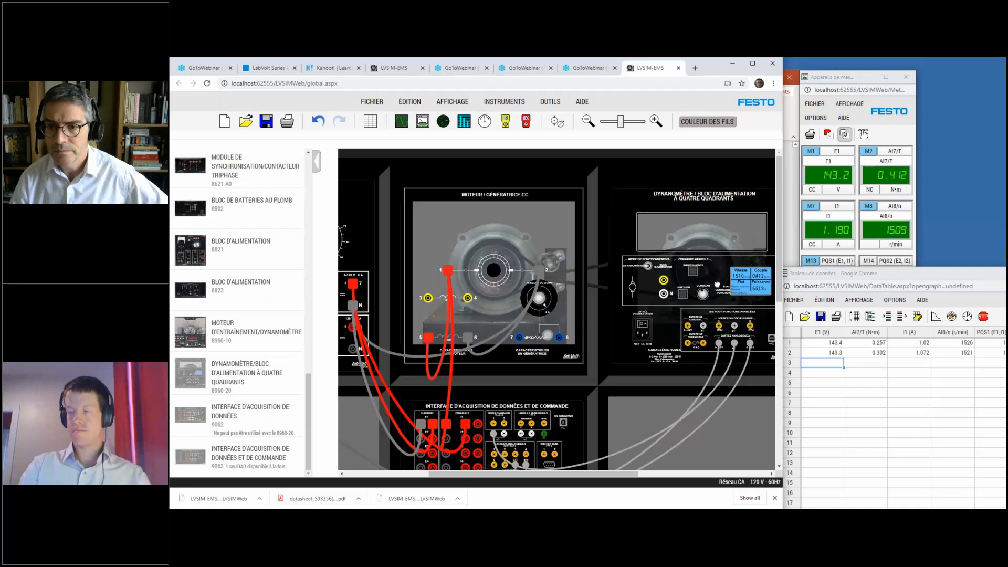
left_click(855, 317)
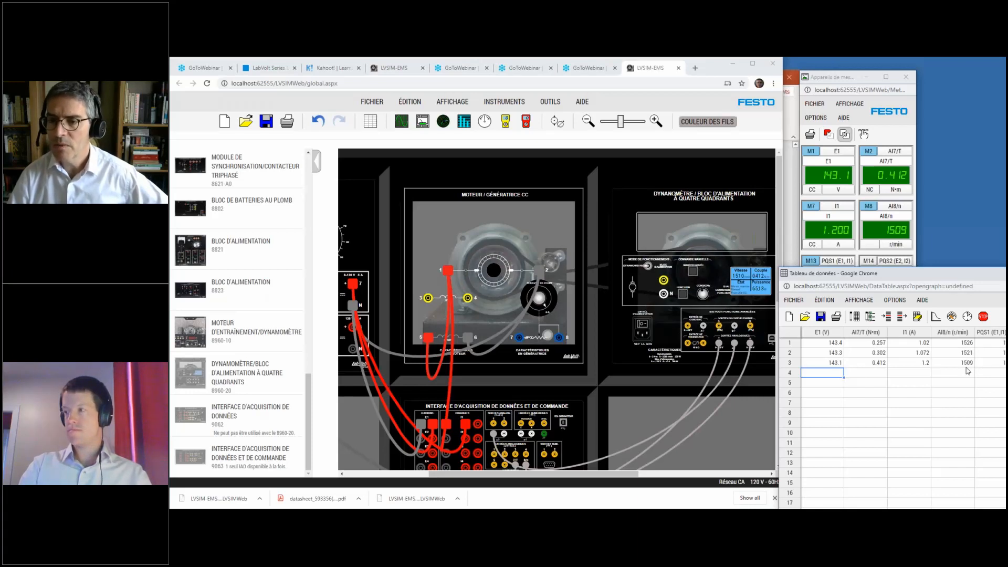
- Select the recorded values in the data table and view its file saving and transfer options
left_click(836, 346)
left_click_drag(866, 350, 954, 370)
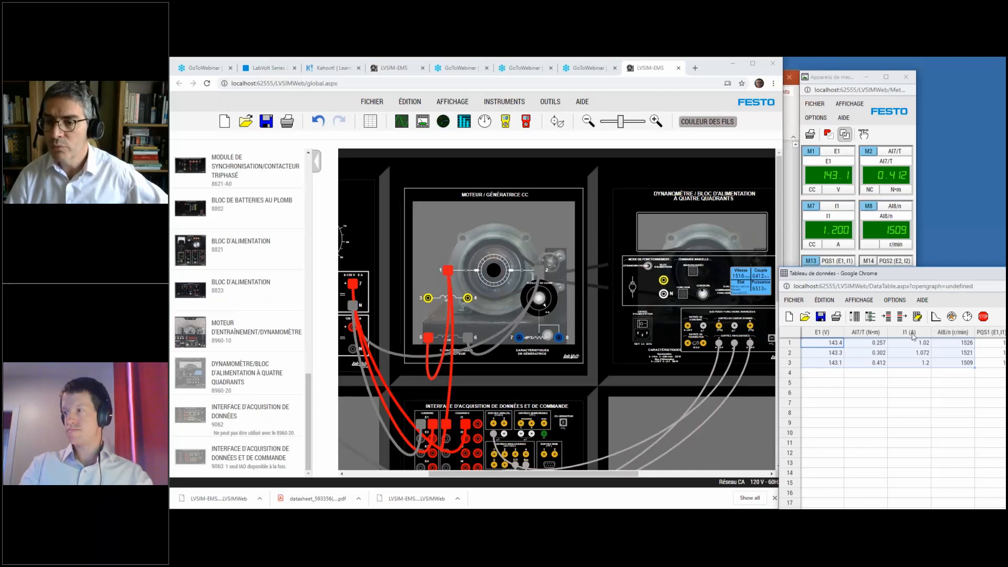
left_click(791, 303)
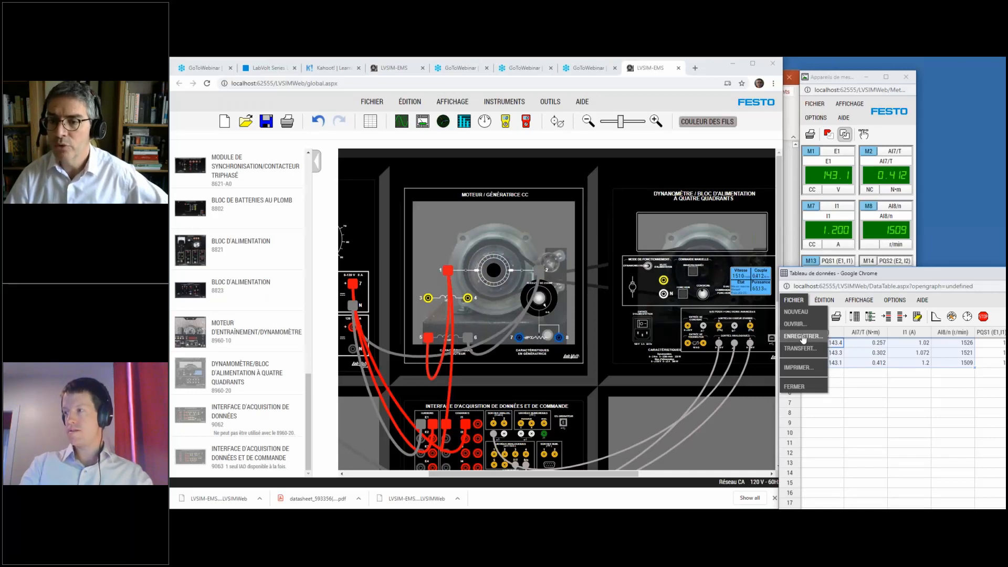
left_click(890, 374)
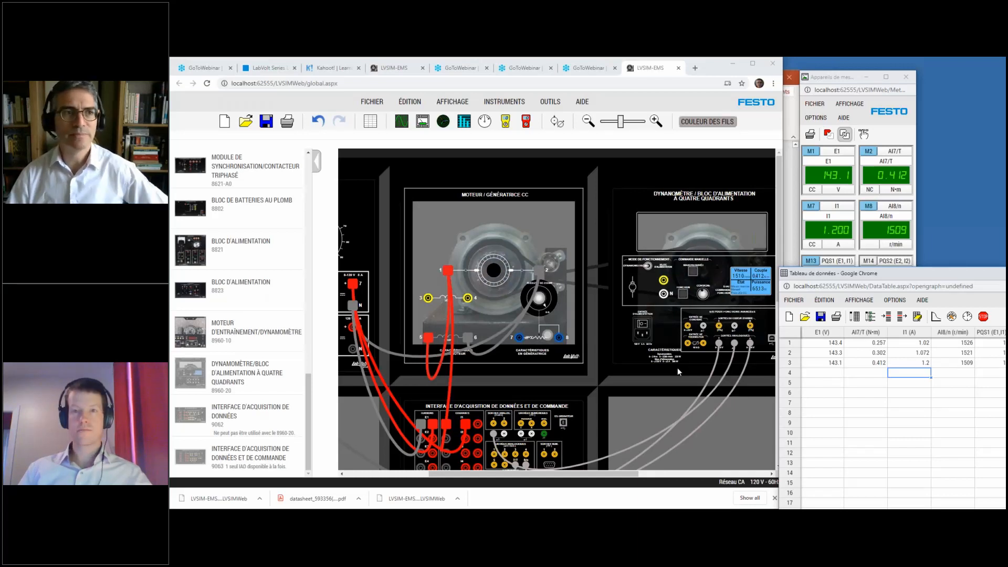
- View the data table of recorded measurements at full window size, including the PQS1 power column, and restore its smaller size
left_click(279, 65)
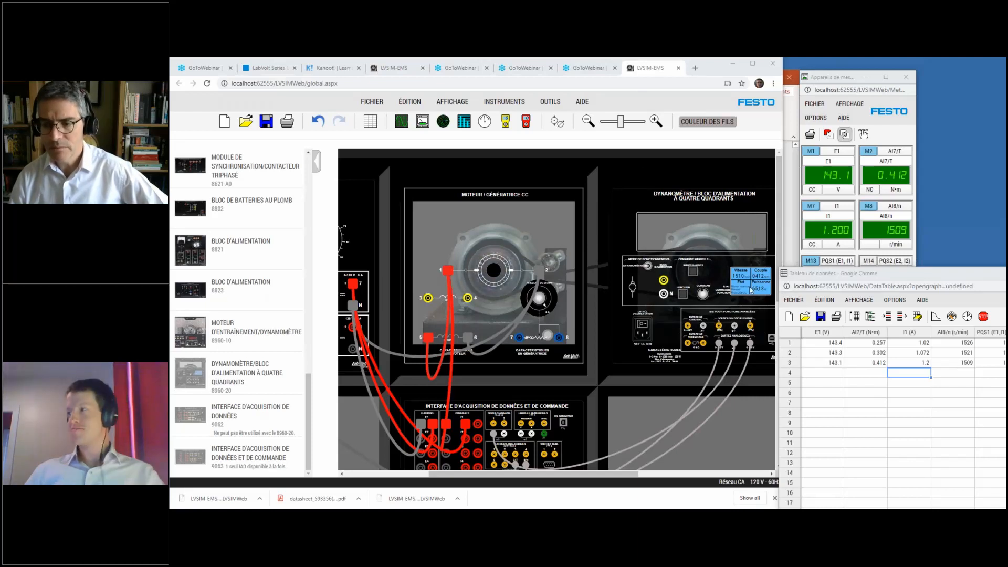
double_click(831, 276)
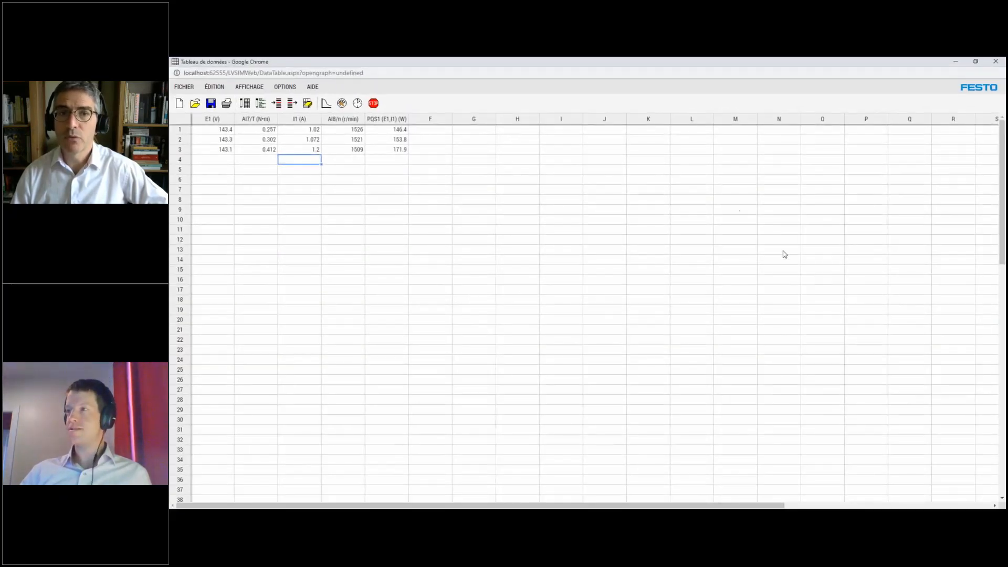
double_click(663, 67)
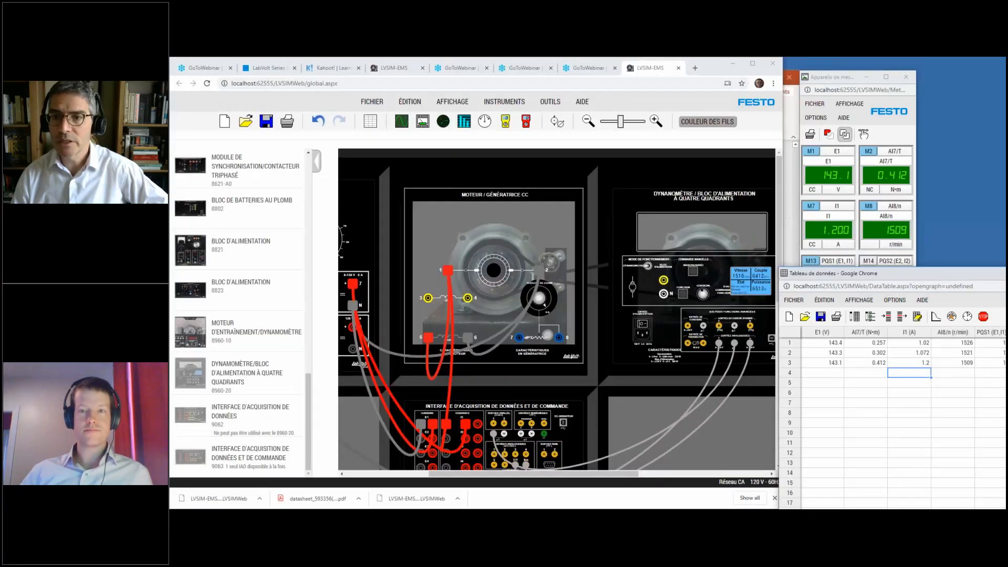
- View the data table's timer settings for the recording interval and number of records, and cancel without changing them
left_click_drag(852, 267, 595, 214)
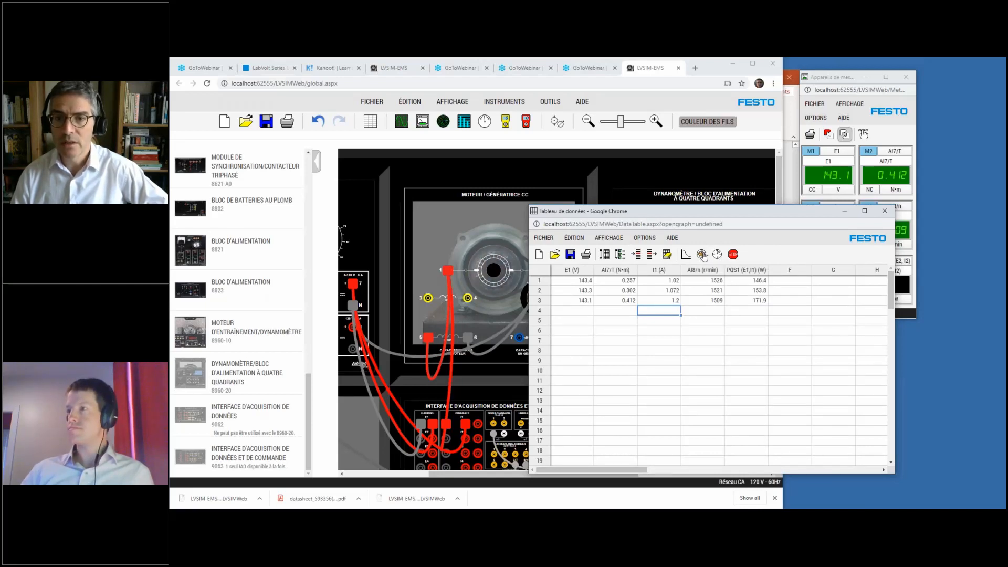
left_click(717, 255)
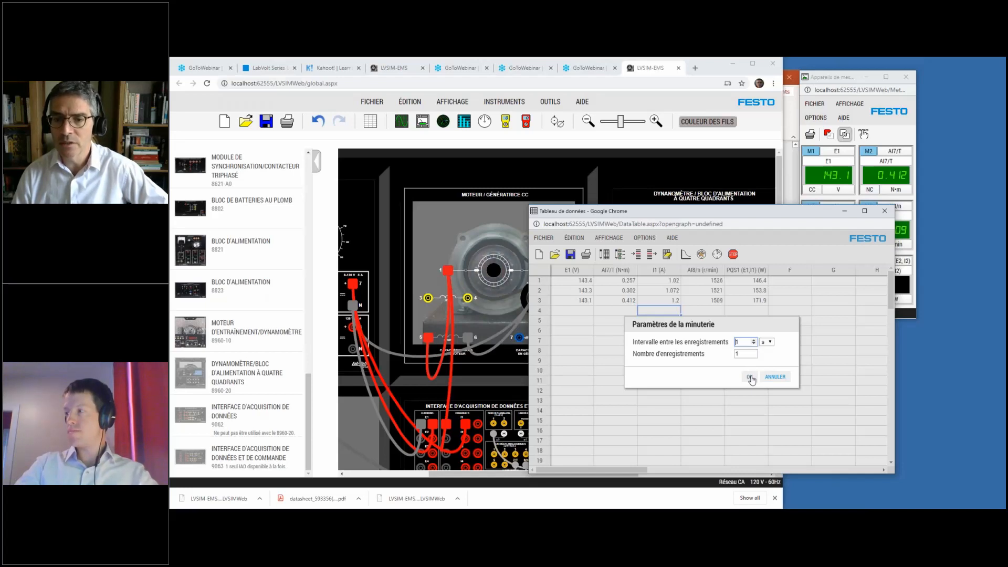
left_click(775, 376)
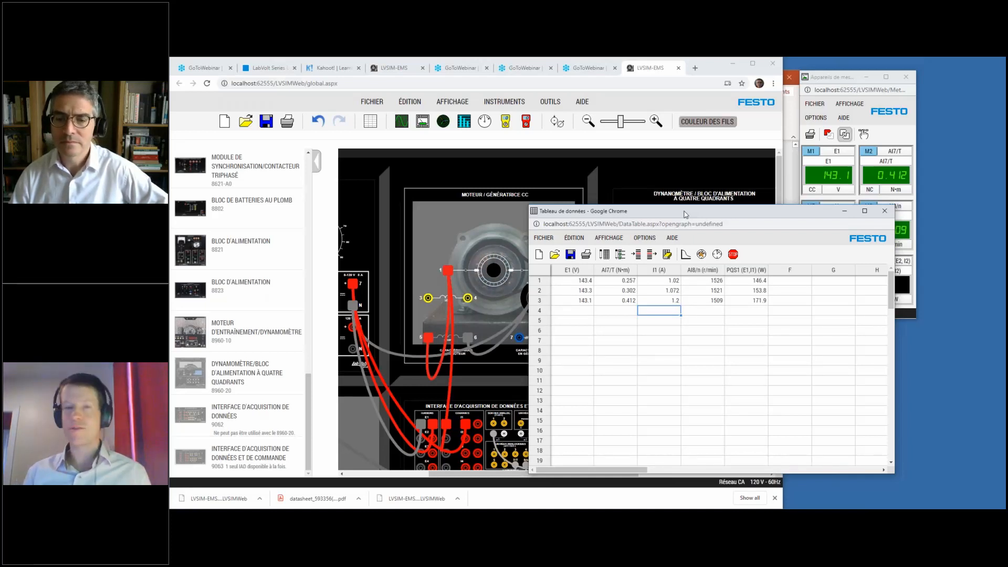
- Reposition the data table window below the meters so that it leaves the dynamometer display uncovered
left_click_drag(684, 214, 864, 246)
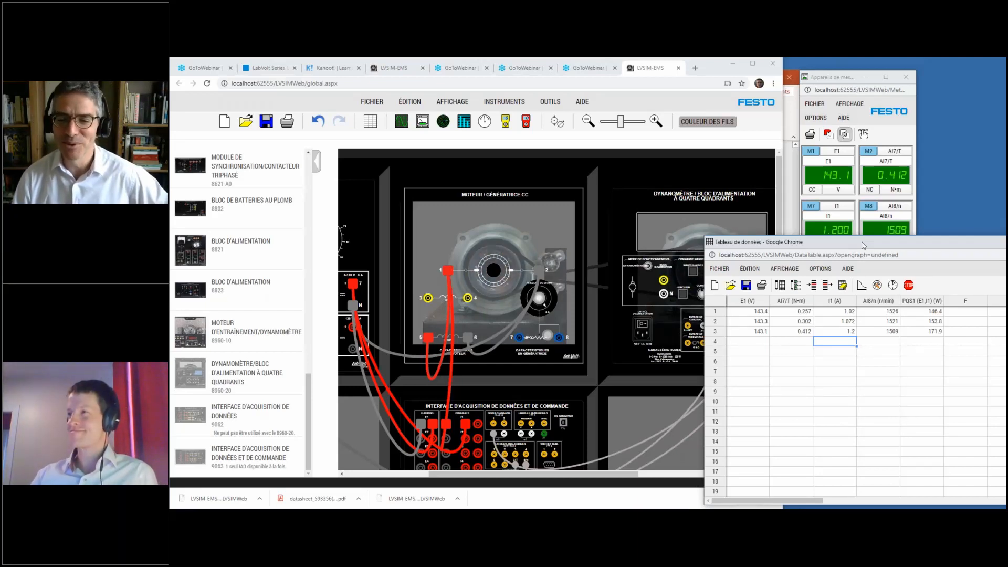
left_click_drag(863, 245, 800, 248)
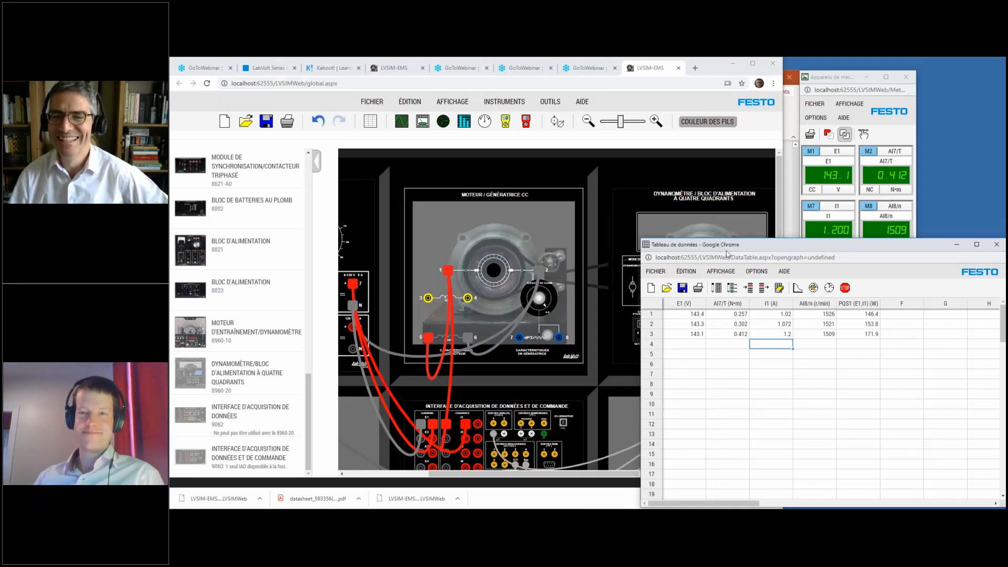
left_click_drag(718, 247, 862, 267)
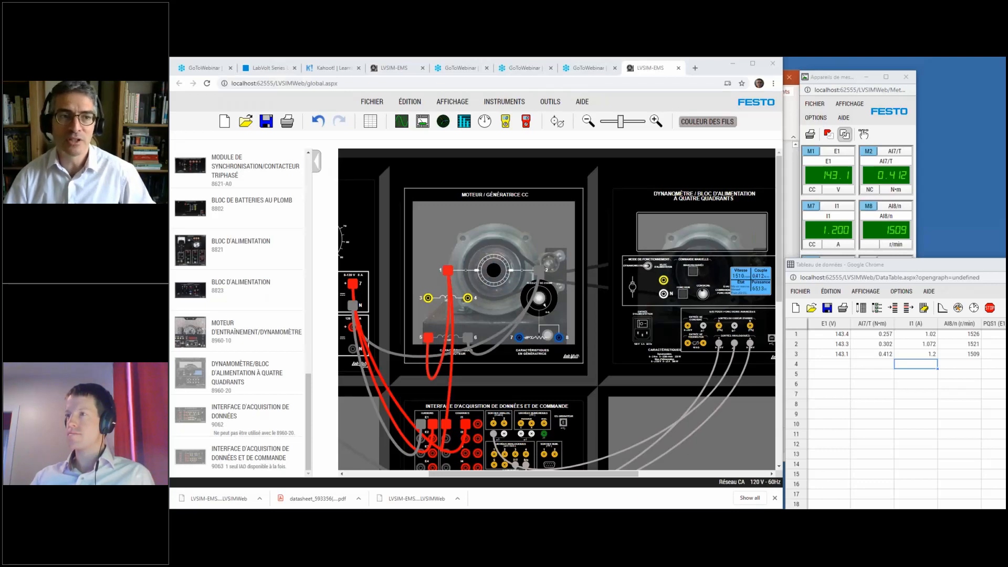
- Collapse the equipment list beside the workstation and open the list of compatible manuals and exercises
left_click(315, 162)
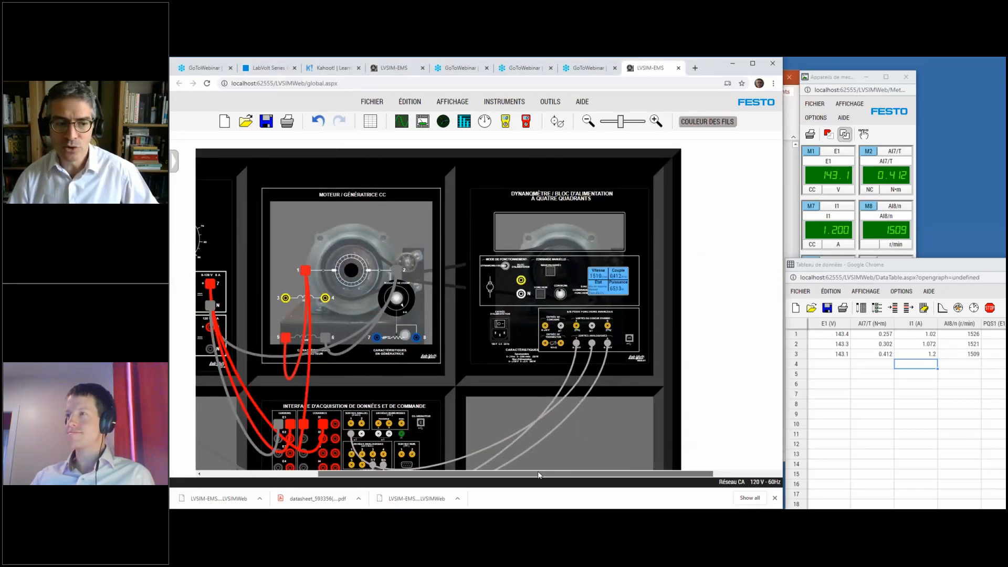
left_click_drag(538, 475, 434, 475)
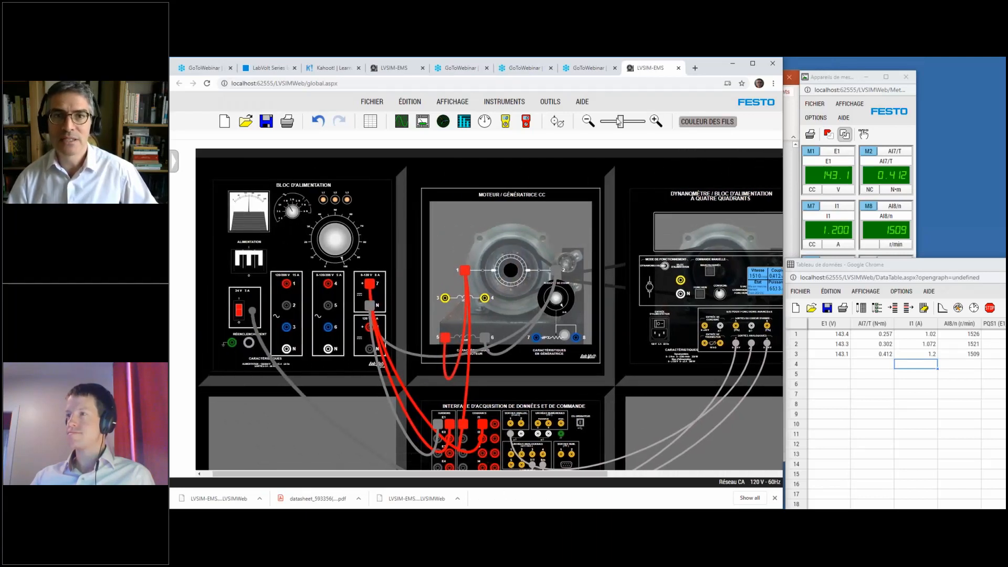
left_click(582, 103)
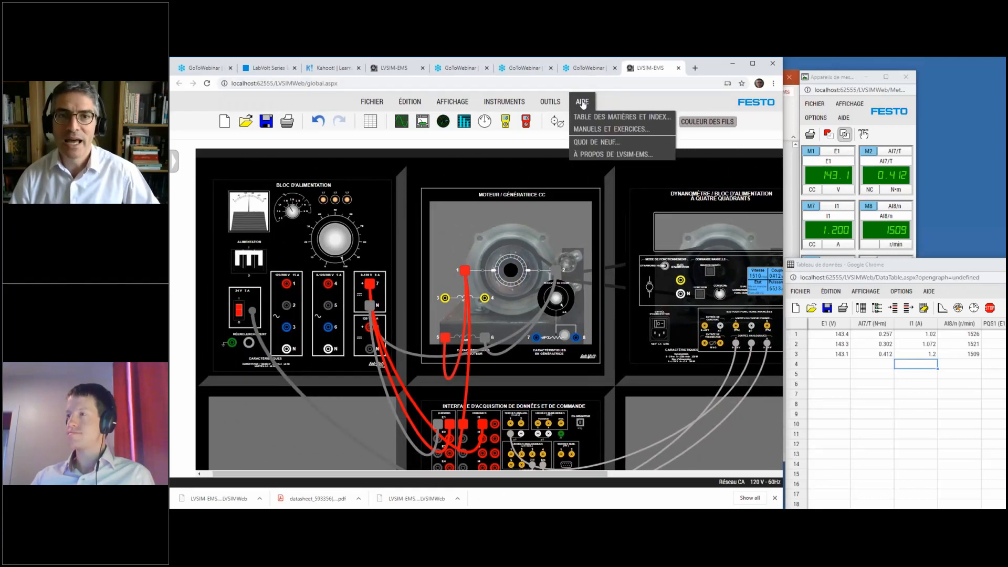
left_click(601, 131)
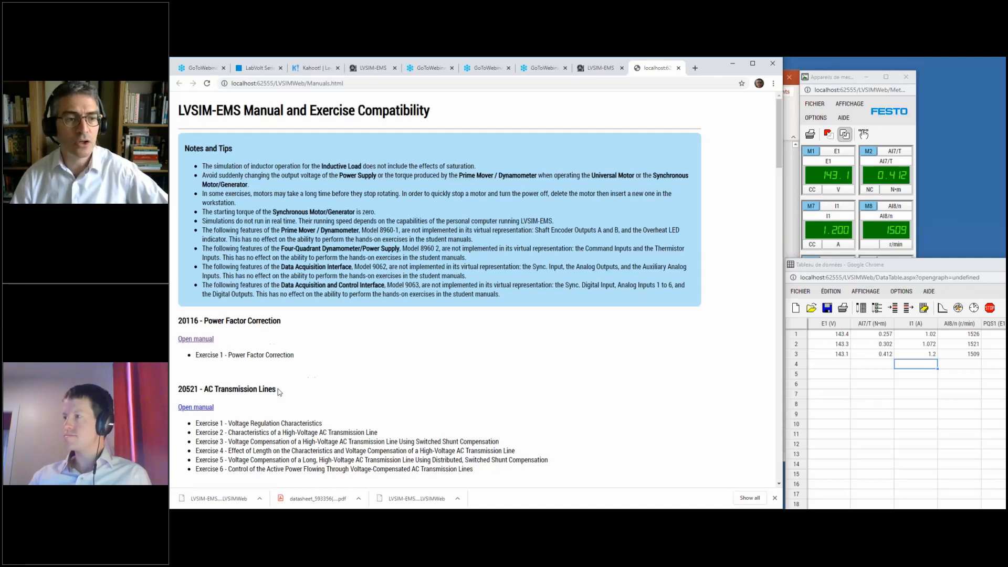
- Examine the manual and exercise compatibility list, including the exercises and limitation notes under each manual
scroll(279, 393, "down", 2)
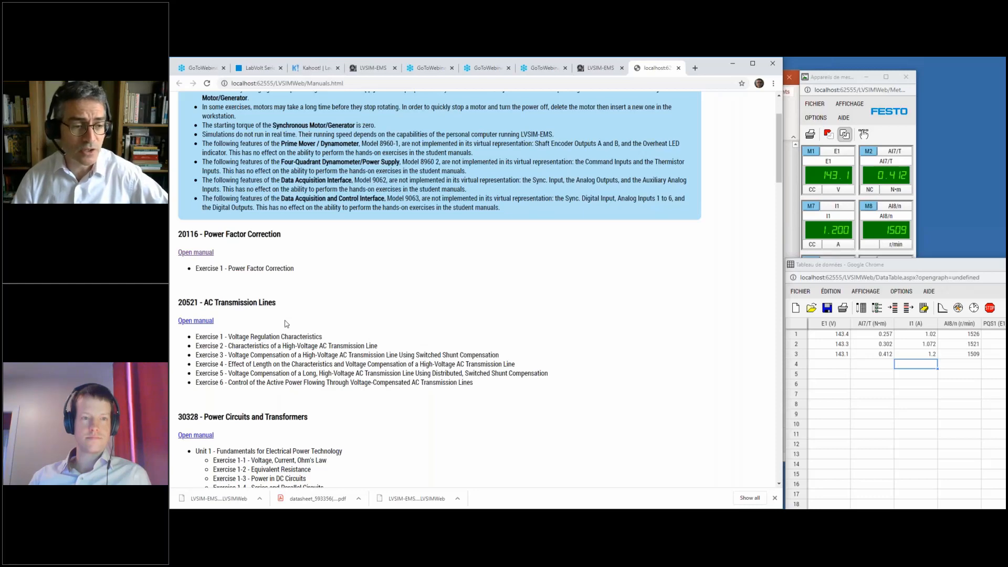
scroll(285, 342, "down", 3)
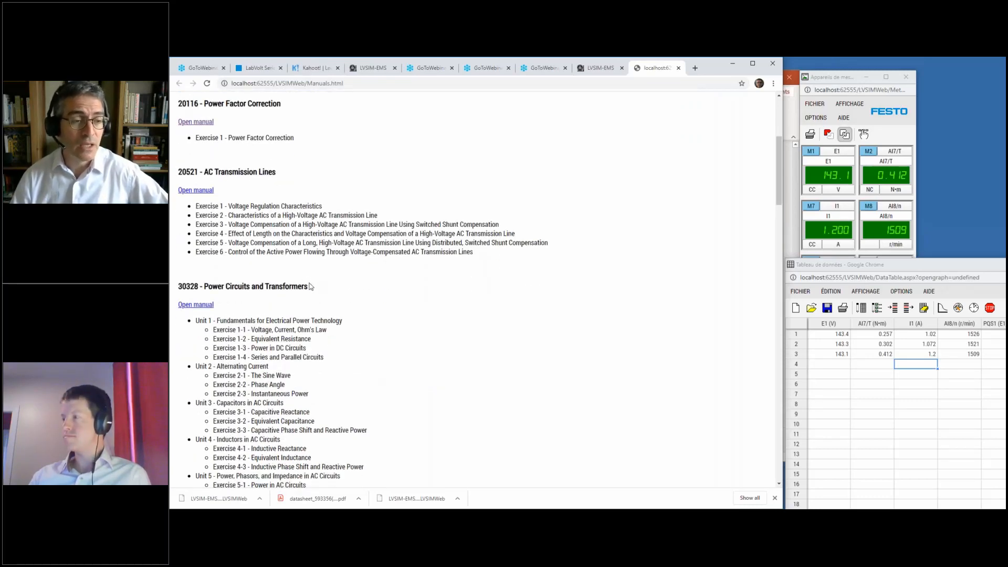
scroll(266, 267, "down", 1)
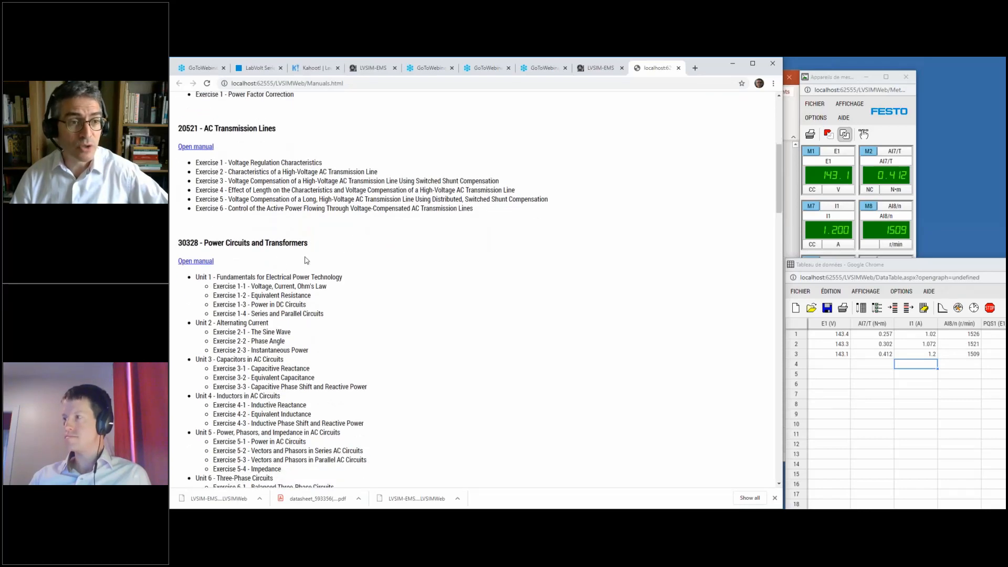
scroll(325, 304, "down", 2)
scroll(329, 307, "down", 4)
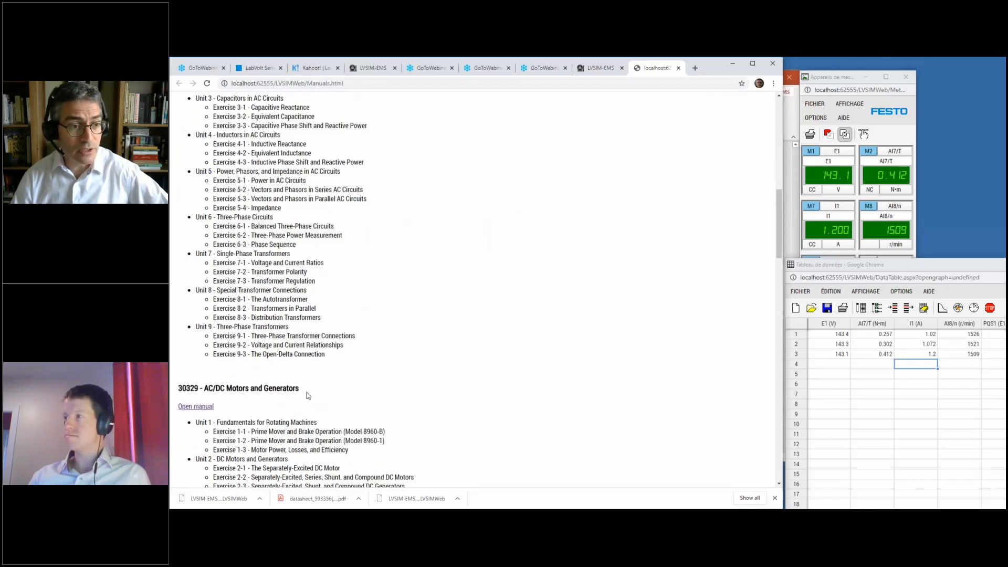
scroll(332, 385, "down", 8)
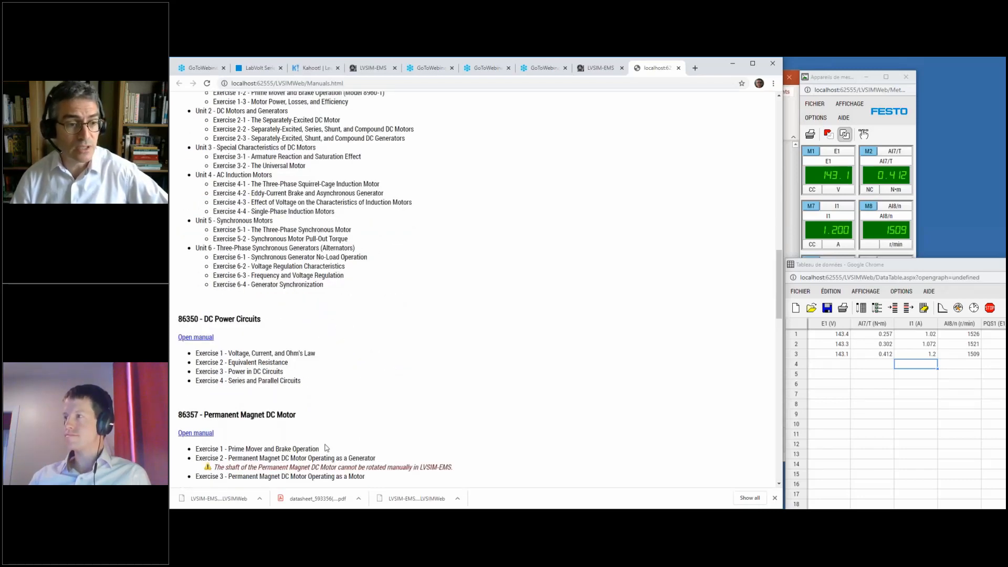
scroll(326, 416, "down", 3)
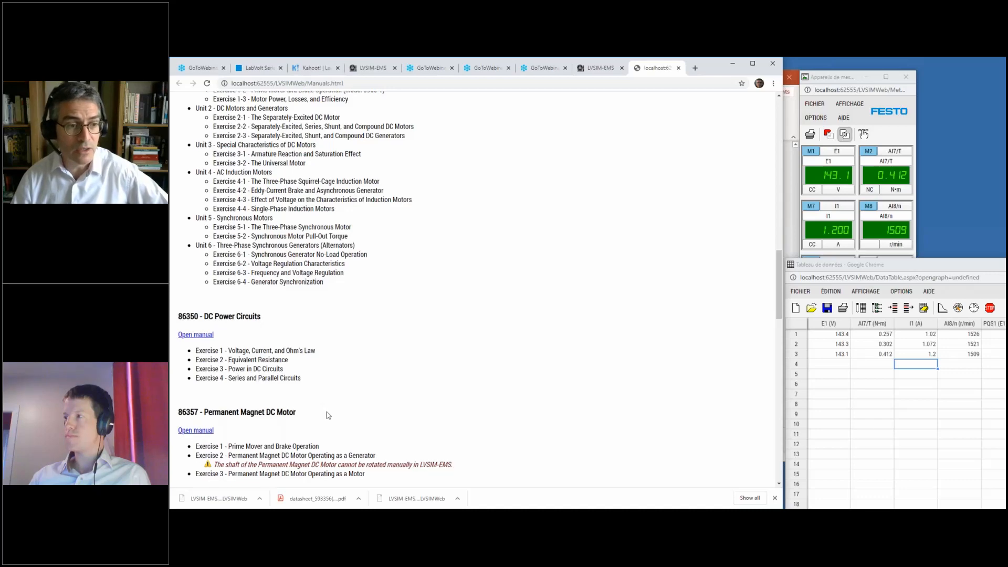
scroll(326, 399, "down", 9)
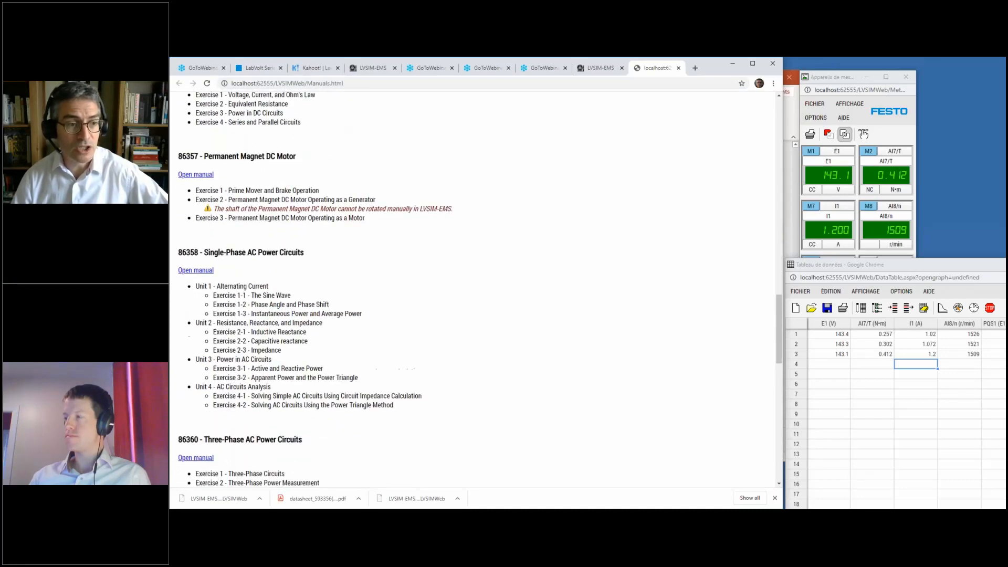
scroll(325, 413, "down", 6)
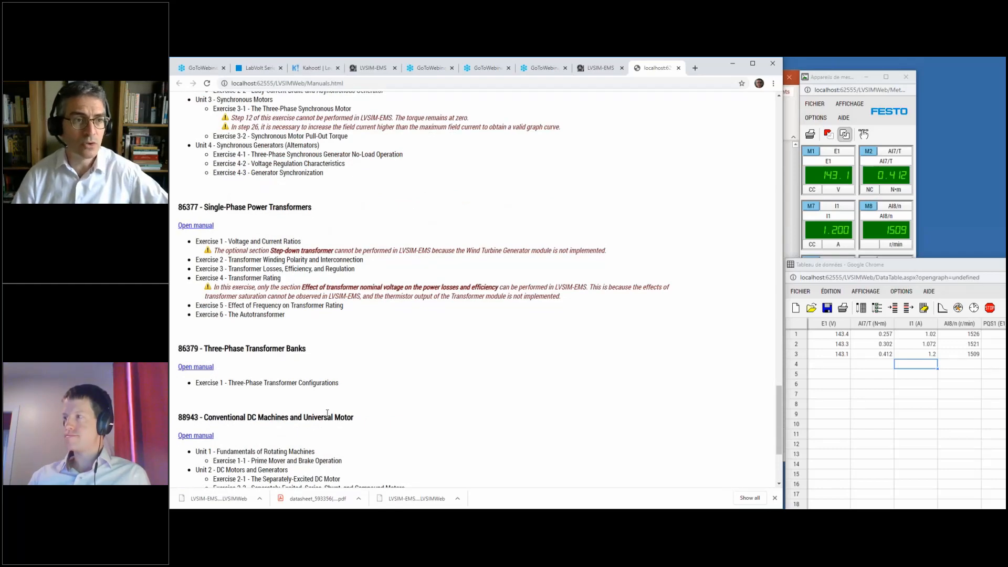
scroll(327, 414, "up", 5)
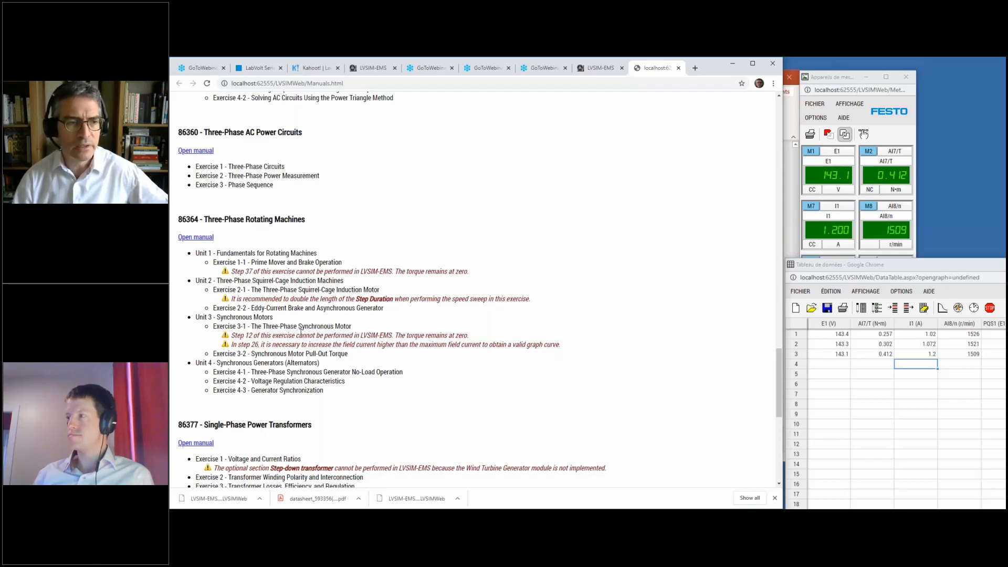
scroll(352, 331, "down", 4)
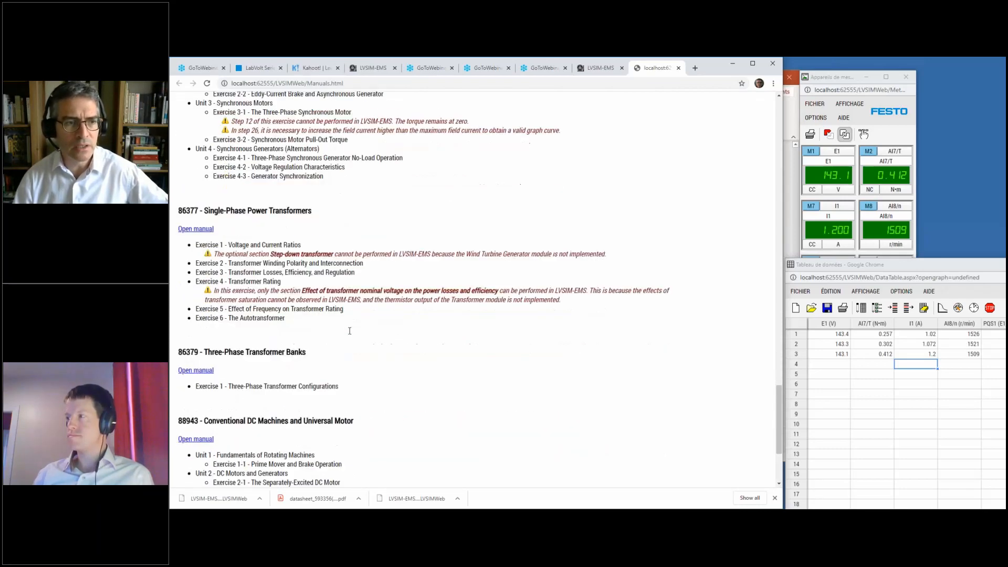
scroll(356, 335, "up", 10)
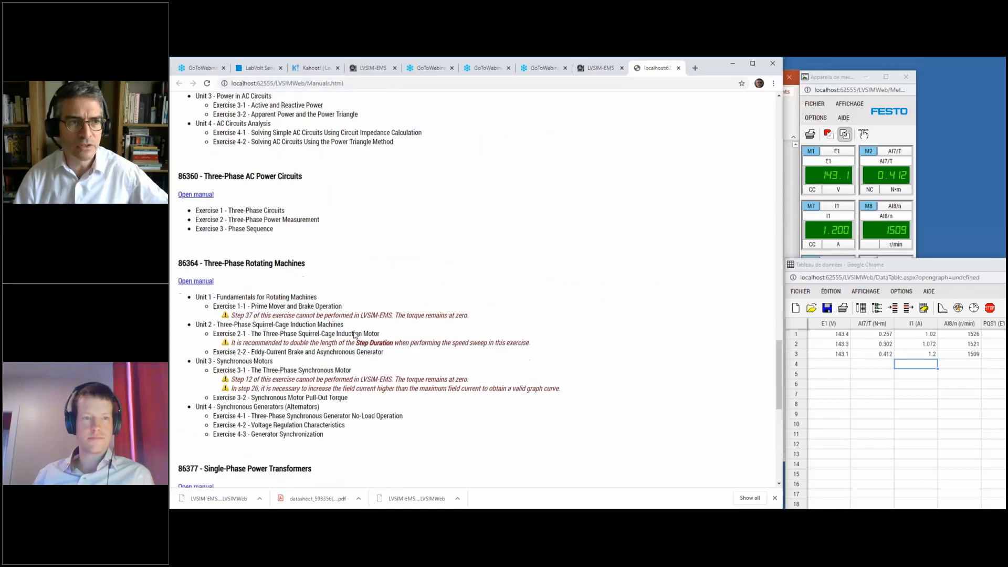
scroll(356, 336, "up", 7)
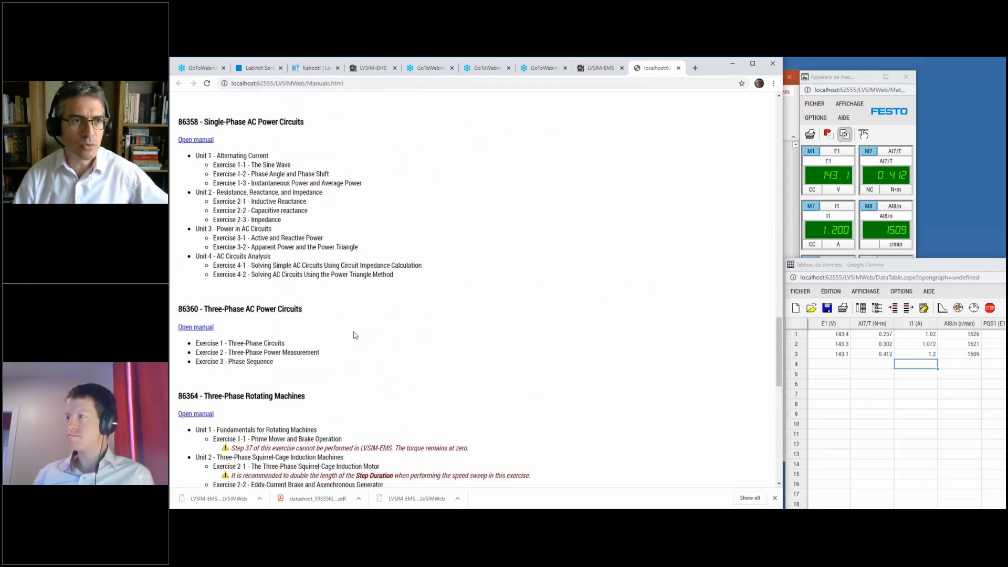
scroll(355, 335, "up", 4)
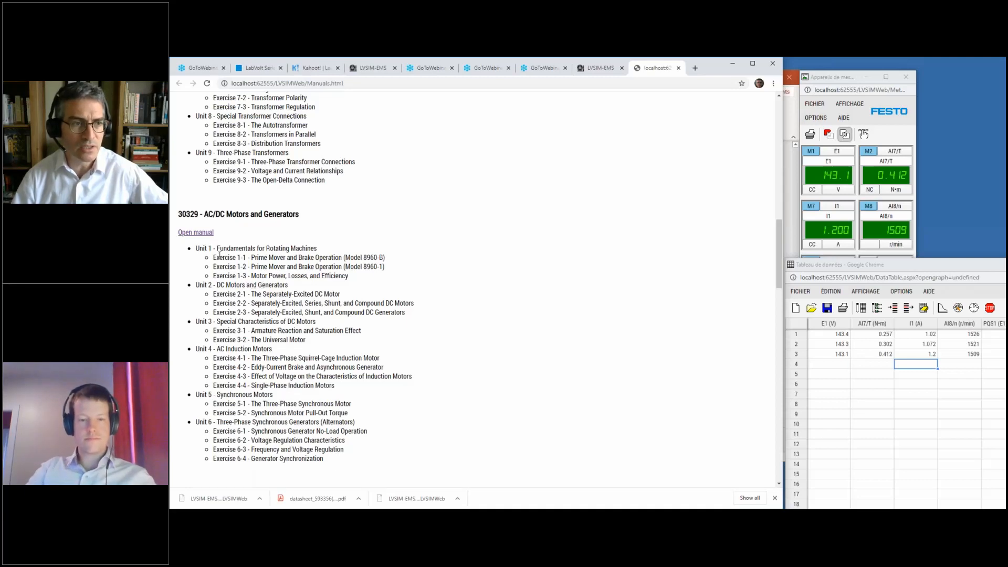
- Open manual 30329 - AC/DC Motors and Generators and search it for "unit 2" to reach the DC Motors and Generators chapter
left_click(195, 233)
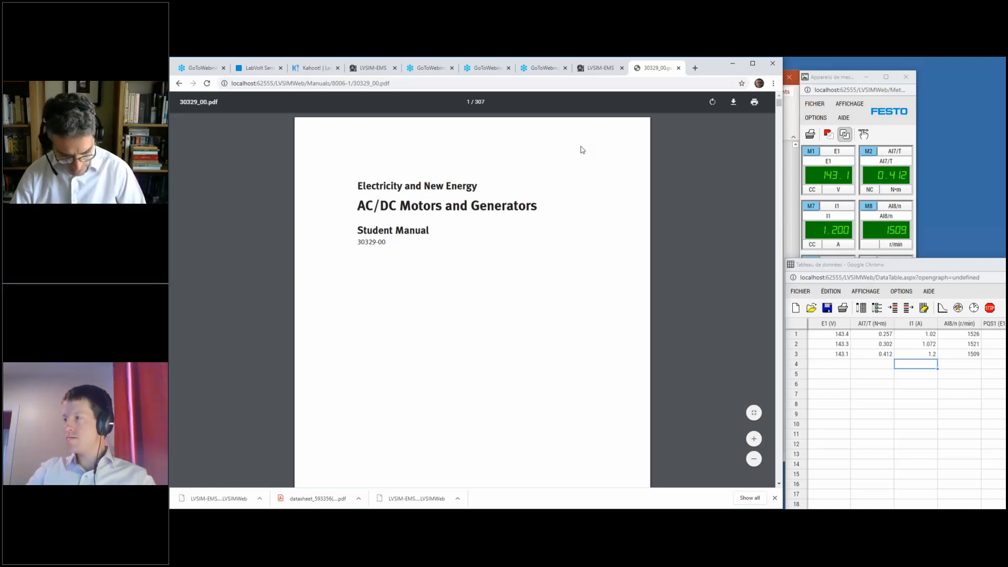
key("ctrl+f")
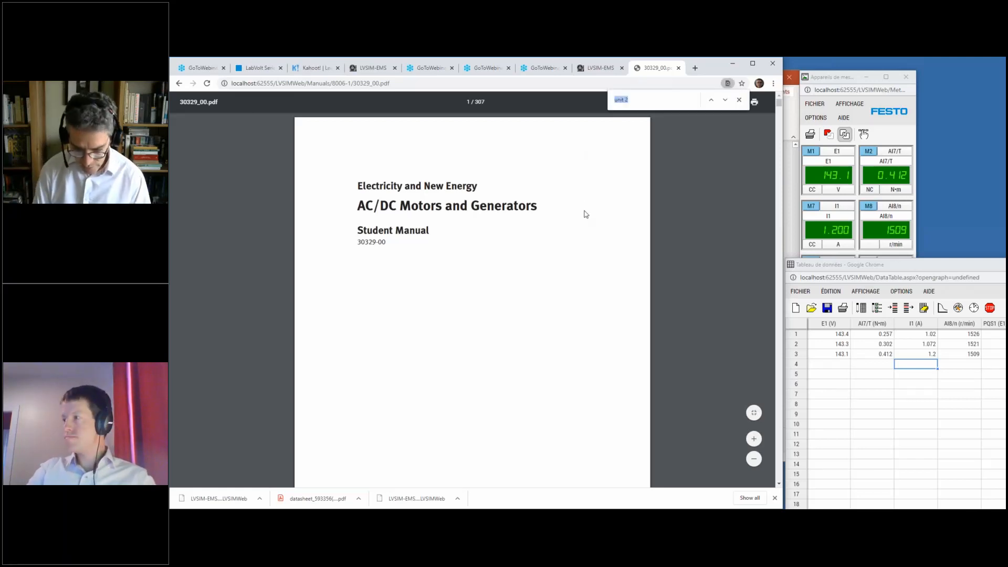
key("Return")
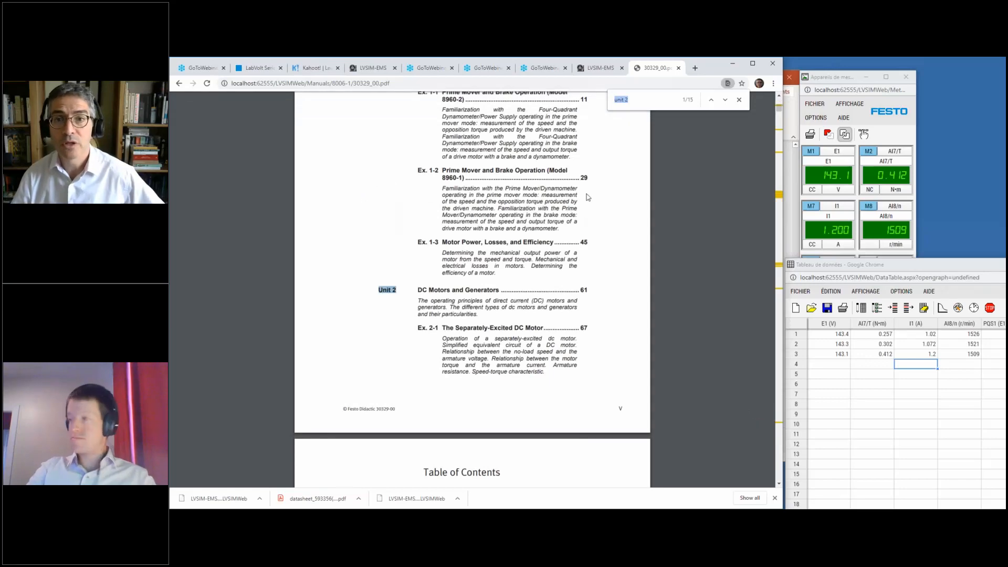
left_click(726, 100)
left_click(726, 100)
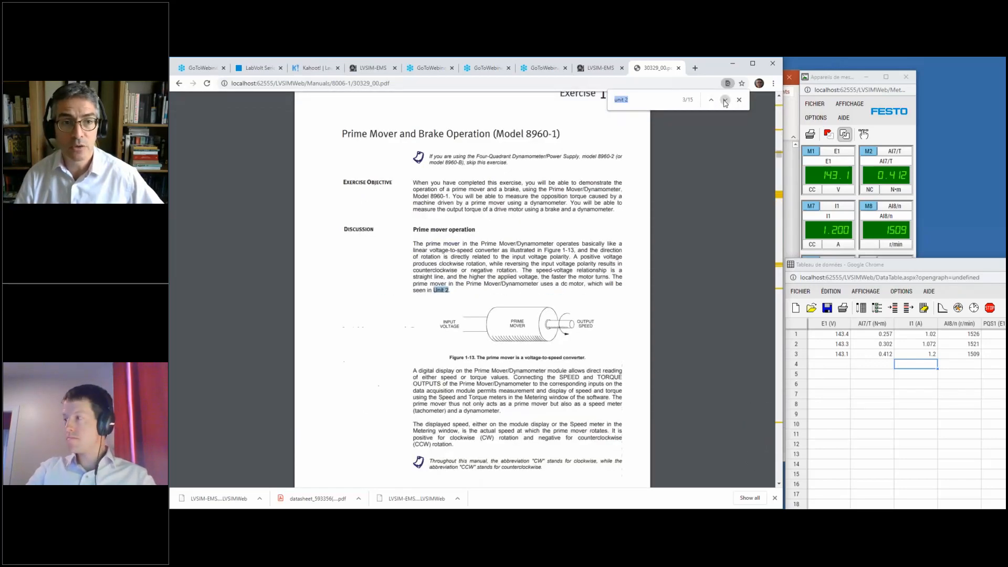
left_click(726, 100)
- Examine the Exercise 2-1 procedure for the separately-excited DC motor through the Figure 2-14 circuit diagram, and close the text search
scroll(618, 209, "down", 3)
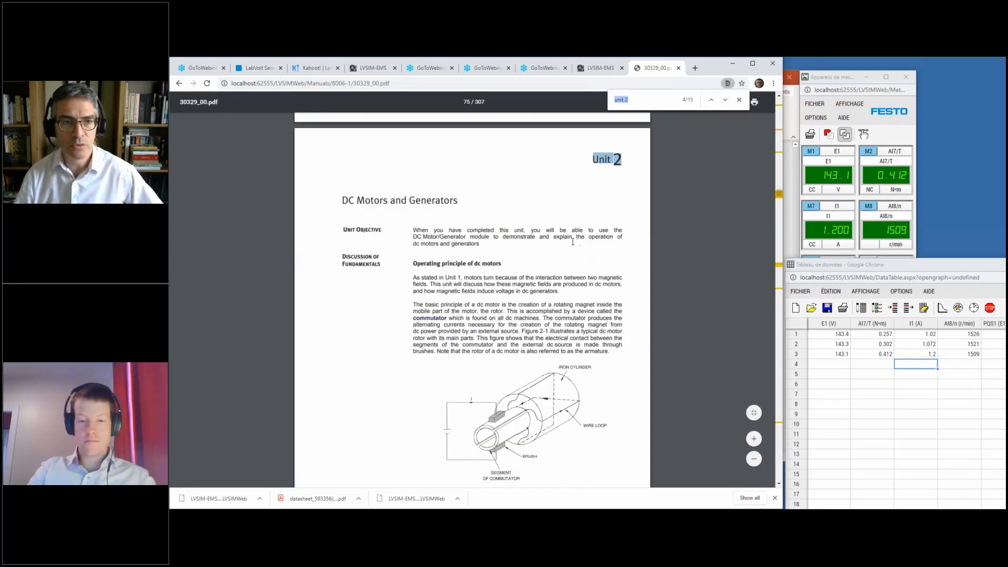
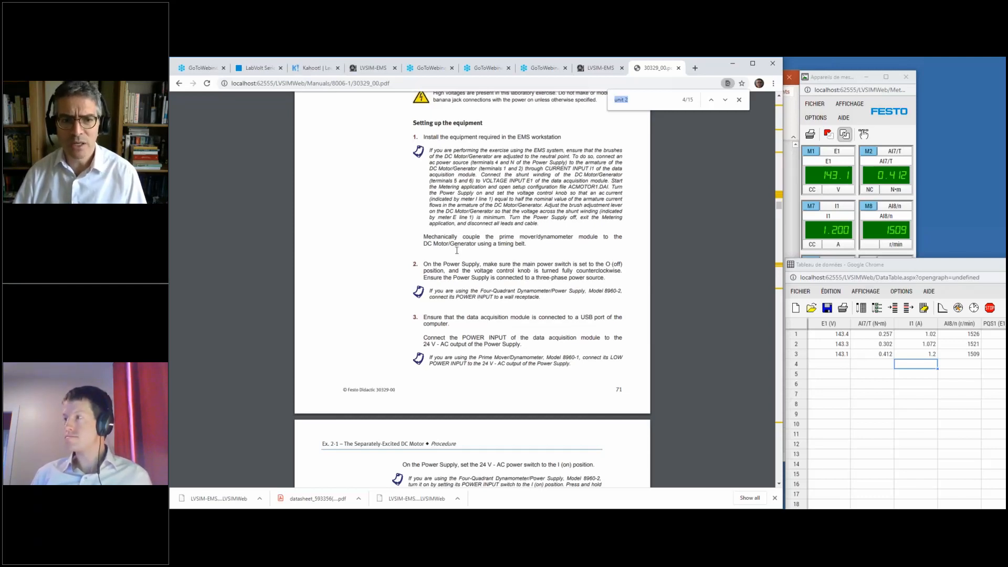
scroll(495, 258, "down", 3)
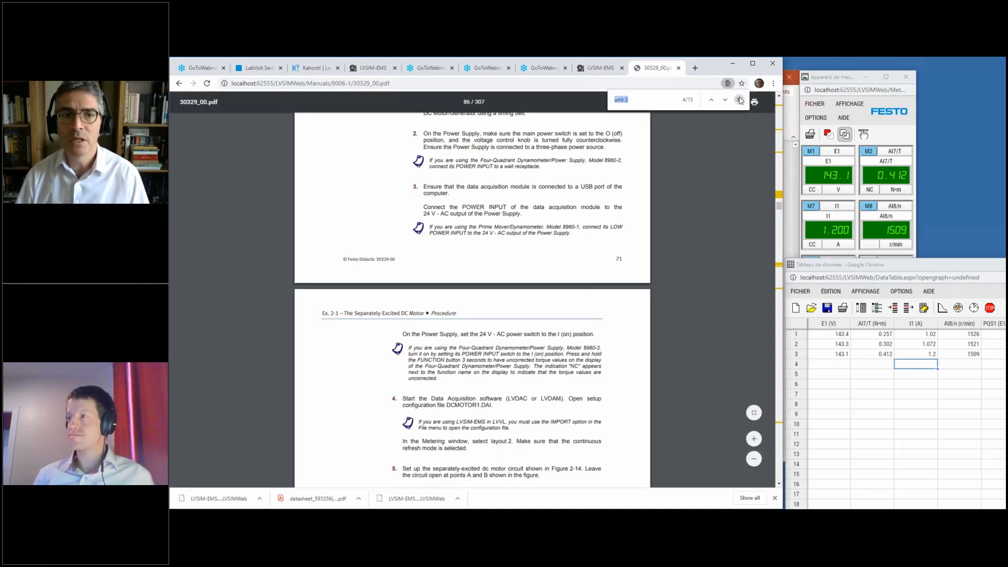
key("Escape")
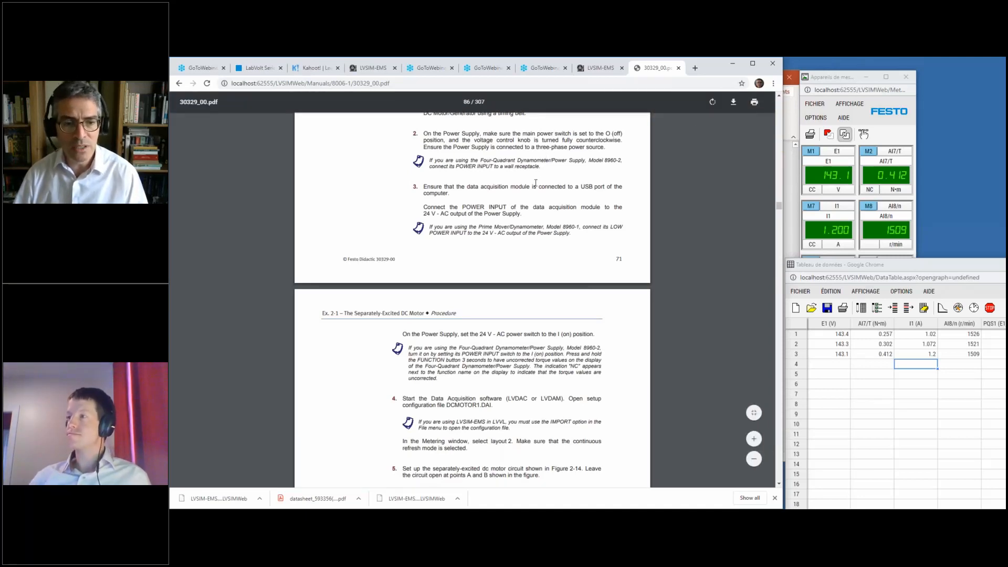
scroll(530, 216, "down", 5)
scroll(529, 218, "down", 8)
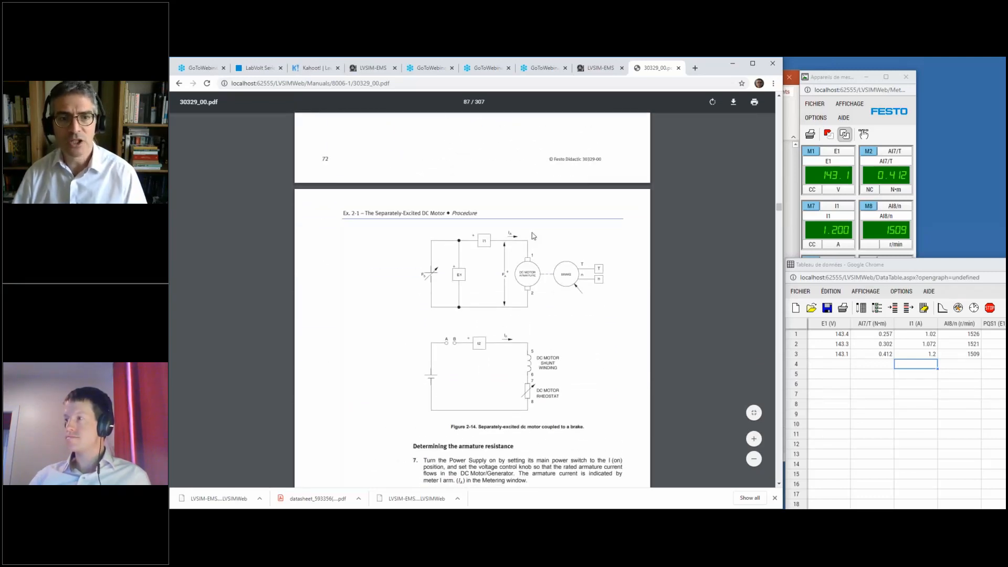
- Examine the Exercise 2-1 procedure from the armature resistance measurement through the speed and torque graphs to step 22
scroll(523, 239, "down", 1)
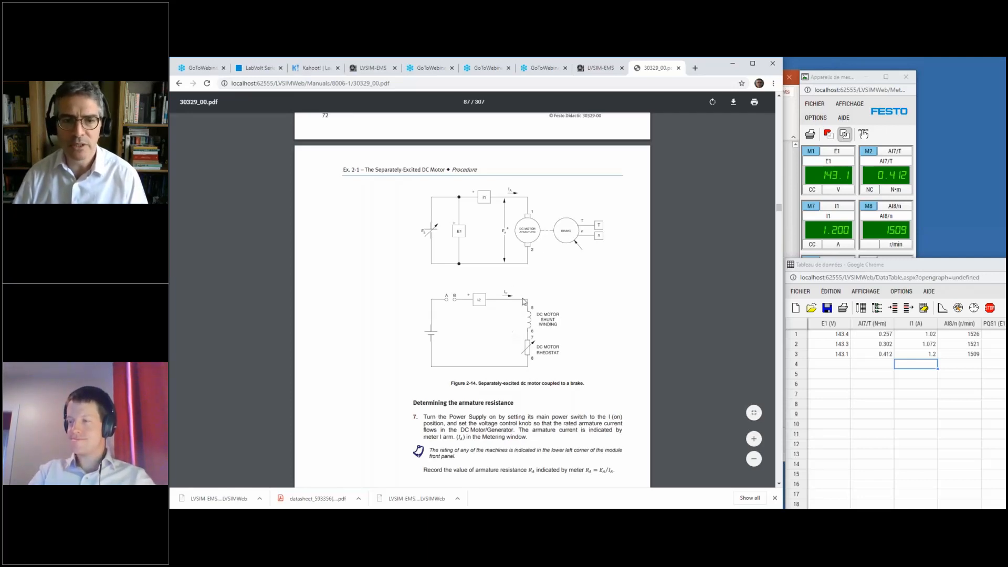
scroll(568, 295, "down", 8)
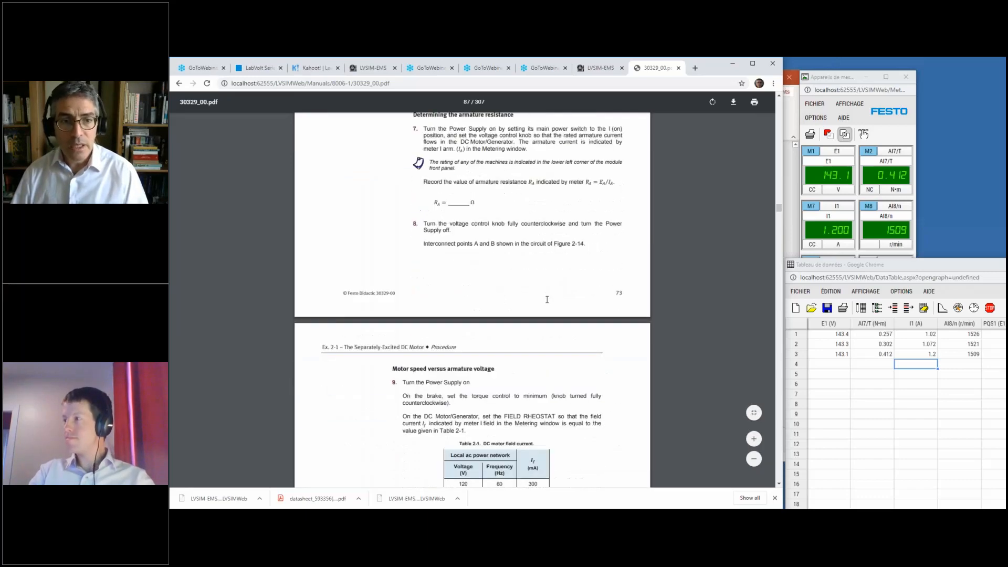
scroll(544, 300, "down", 5)
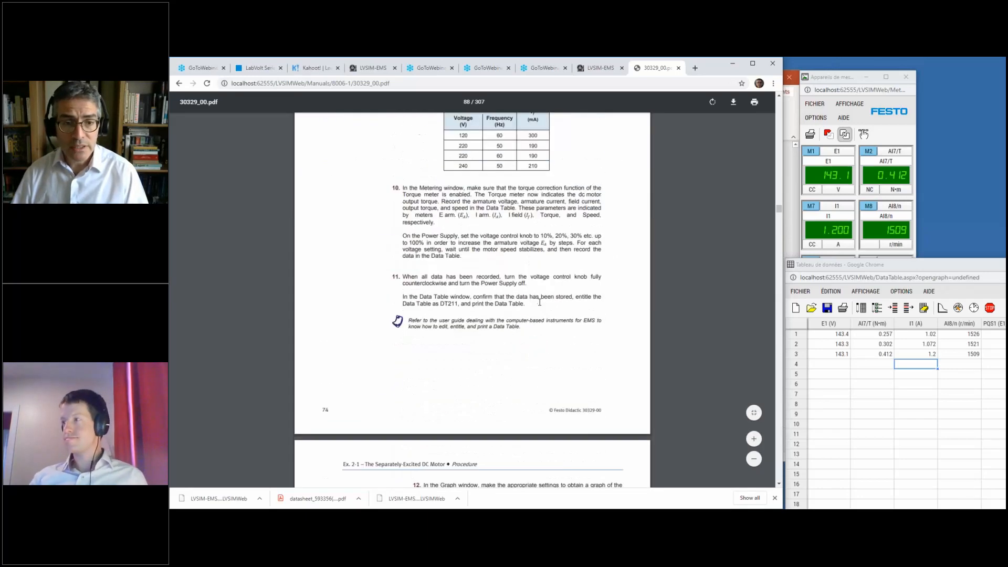
scroll(540, 302, "down", 6)
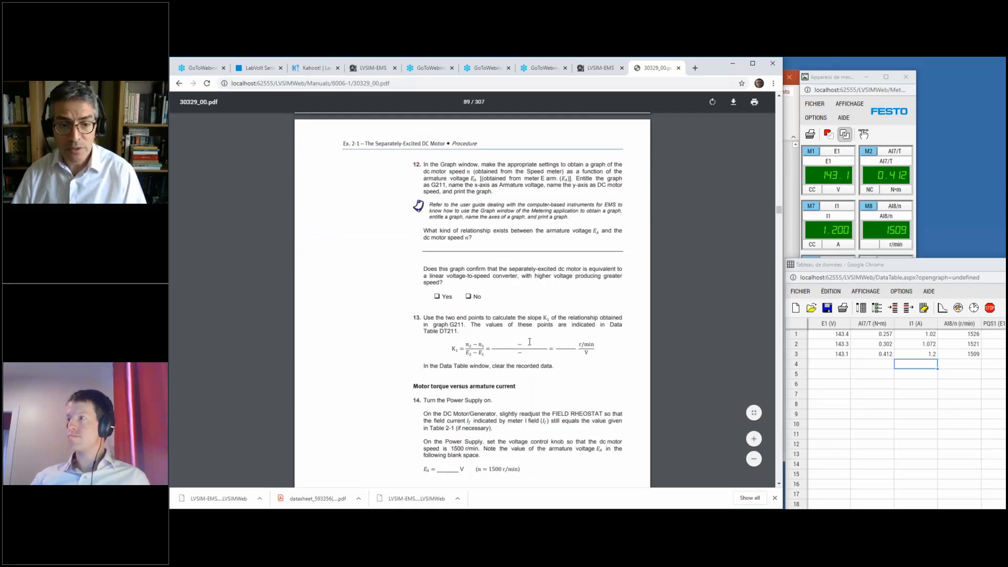
scroll(529, 342, "down", 2)
scroll(529, 342, "down", 8)
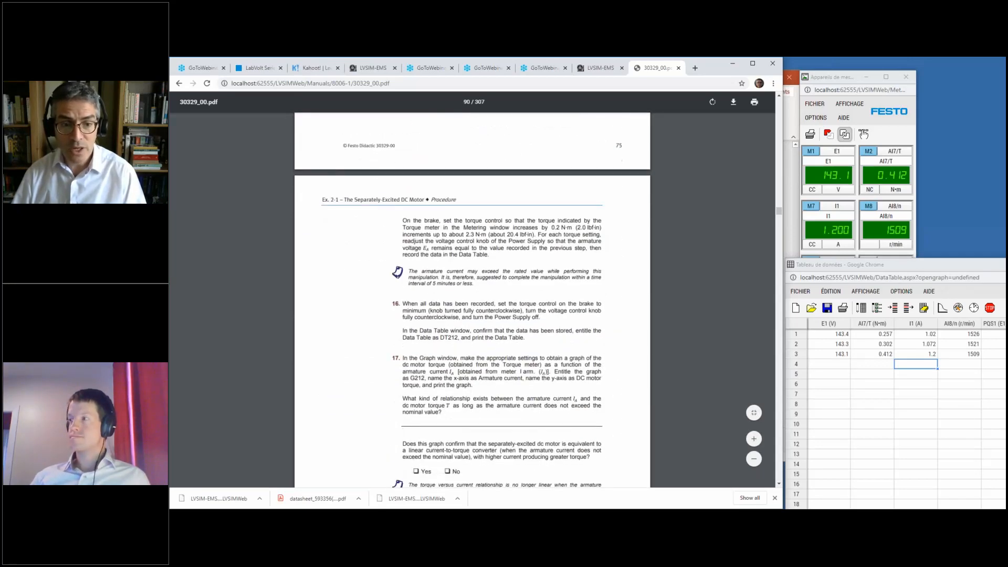
scroll(532, 346, "down", 9)
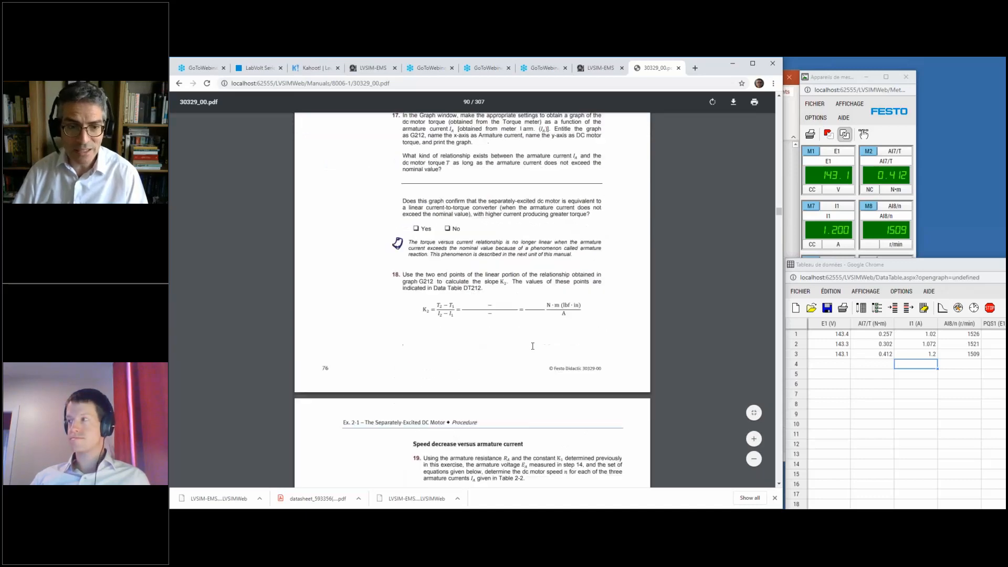
scroll(530, 338, "down", 7)
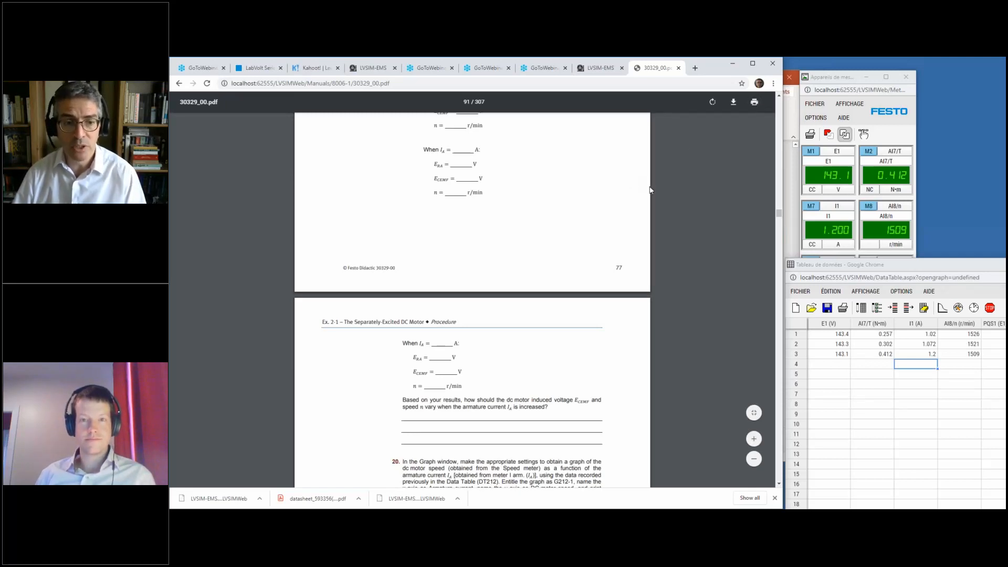
scroll(638, 197, "down", 7)
scroll(634, 201, "up", 3)
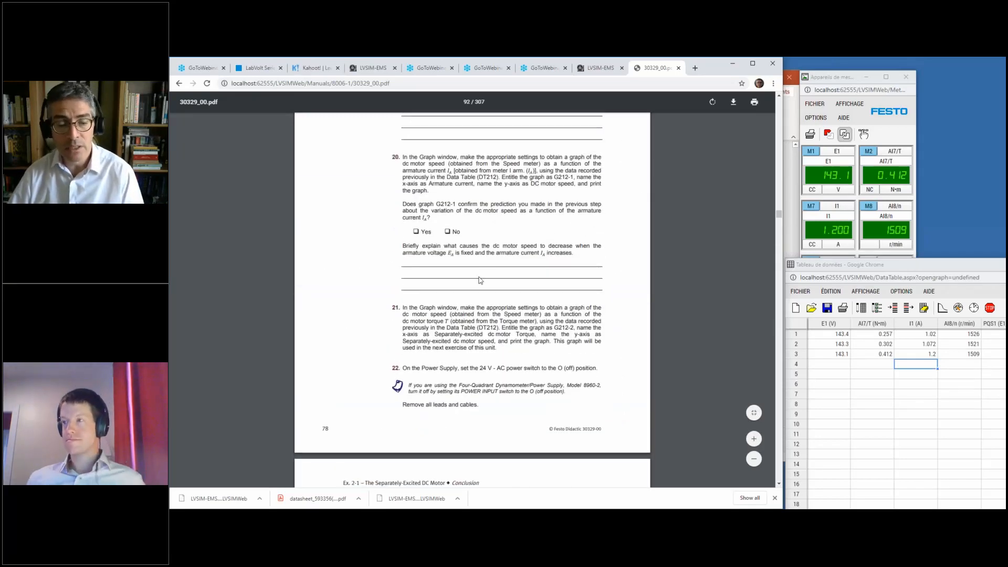
scroll(505, 278, "down", 7)
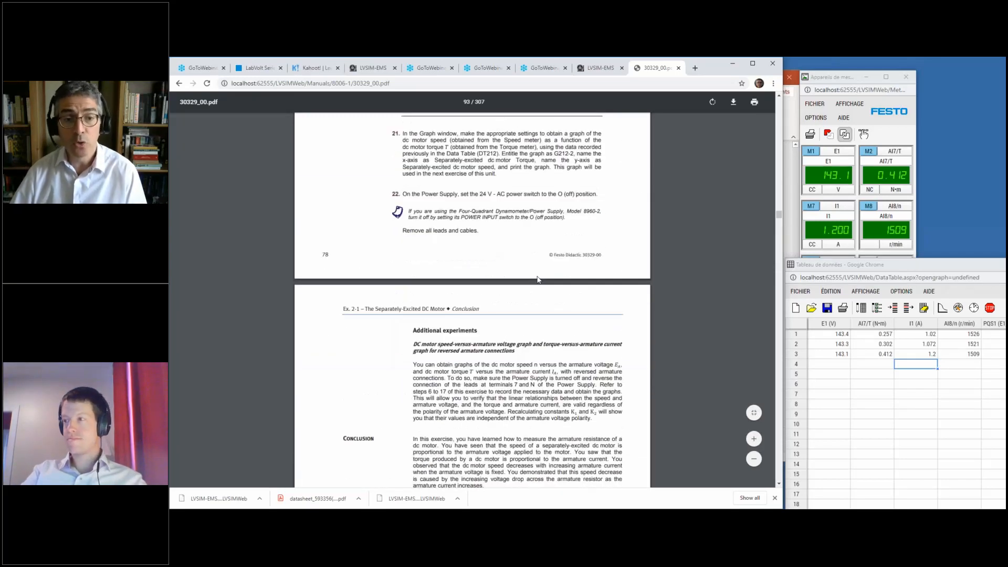
- Examine the end of Exercise 2-1, including the additional experiments, the conclusion and review questions 1 to 5
scroll(538, 279, "up", 10)
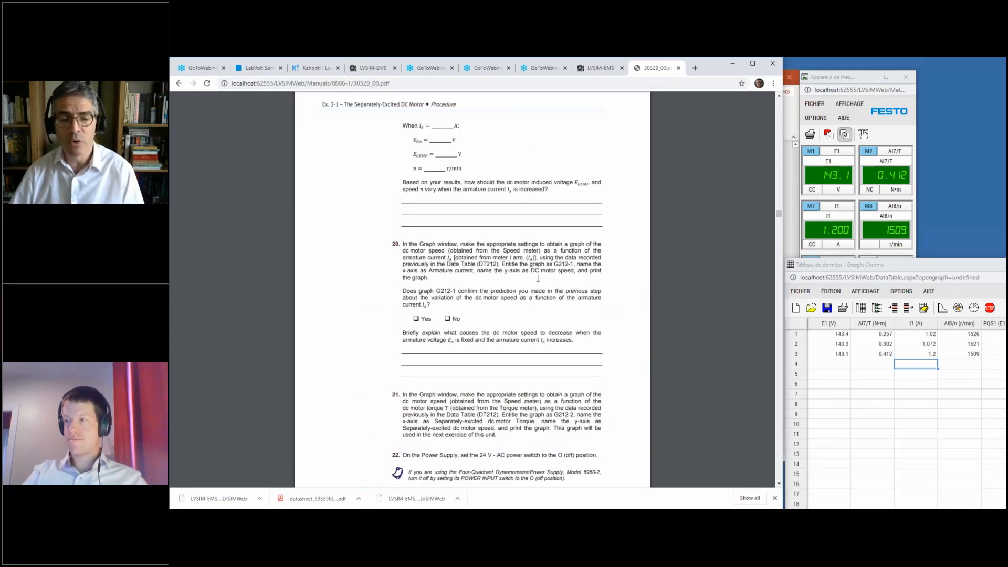
scroll(575, 289, "down", 5)
scroll(575, 289, "down", 13)
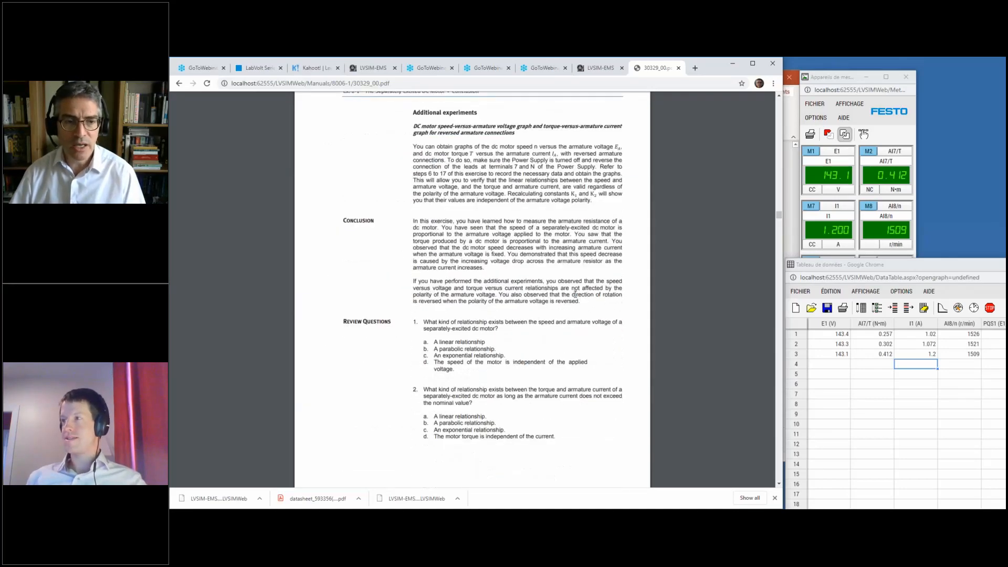
scroll(575, 295, "down", 5)
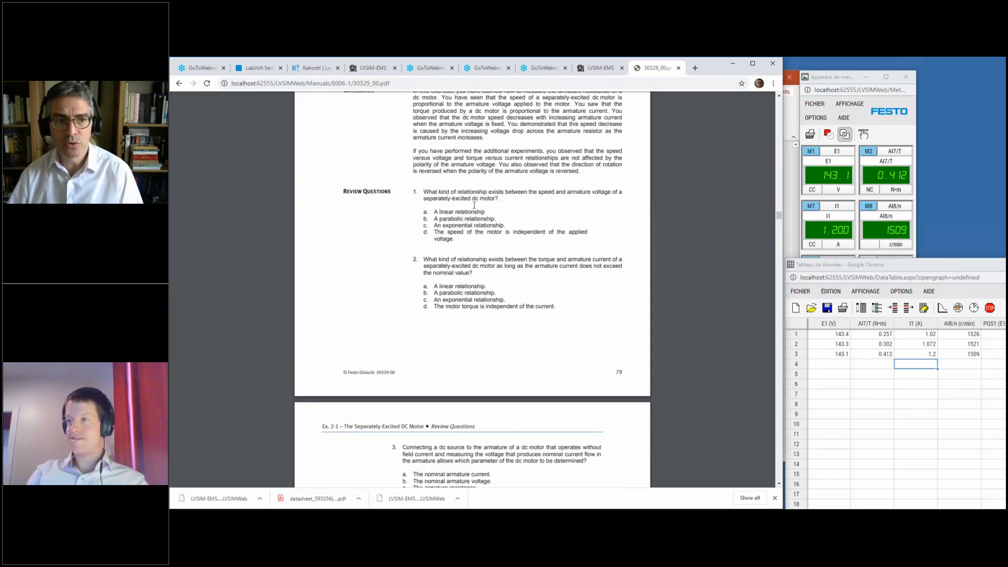
scroll(479, 227, "down", 12)
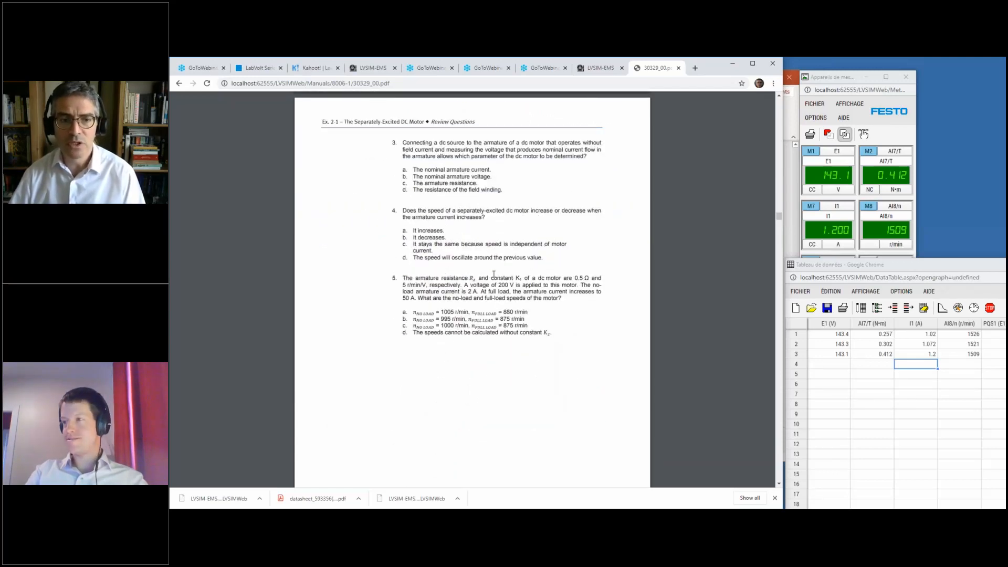
scroll(494, 274, "up", 7)
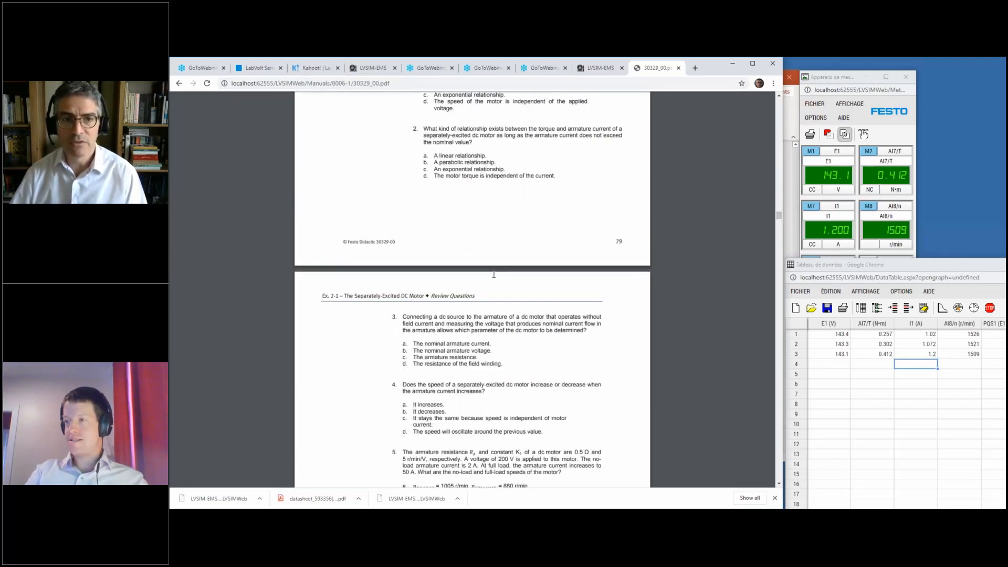
scroll(493, 274, "up", 5)
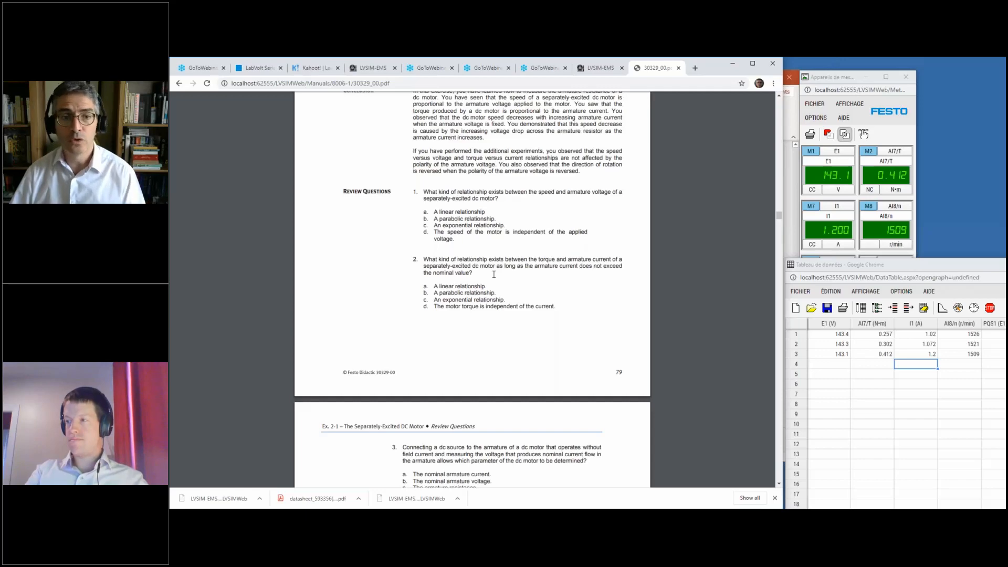
- Go back to step 19 of Exercise 2-1 and review its speed equations, Table 2-2 and answer blanks
scroll(540, 239, "up", 10)
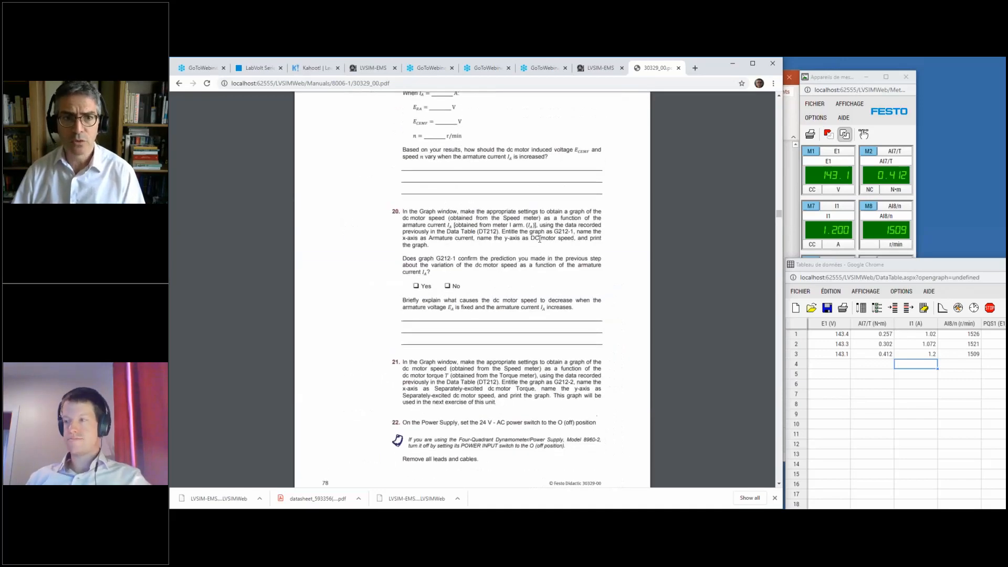
scroll(540, 239, "up", 5)
scroll(539, 239, "up", 2)
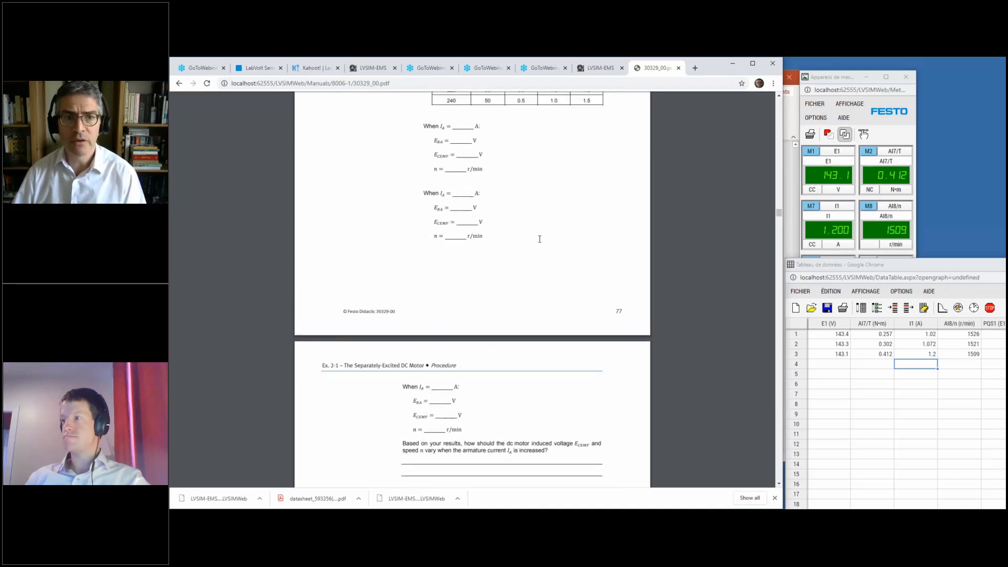
scroll(540, 239, "up", 8)
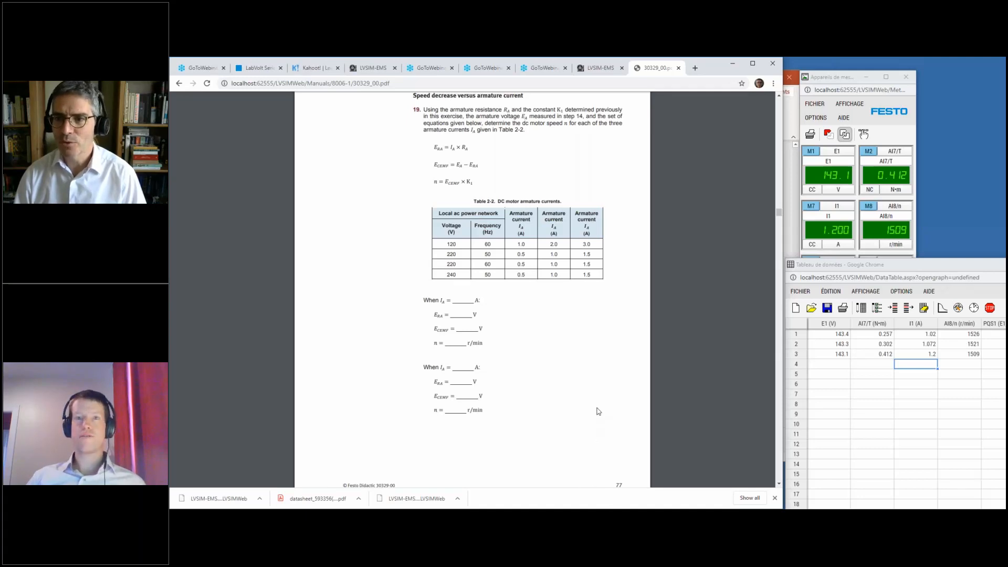
scroll(599, 411, "down", 1)
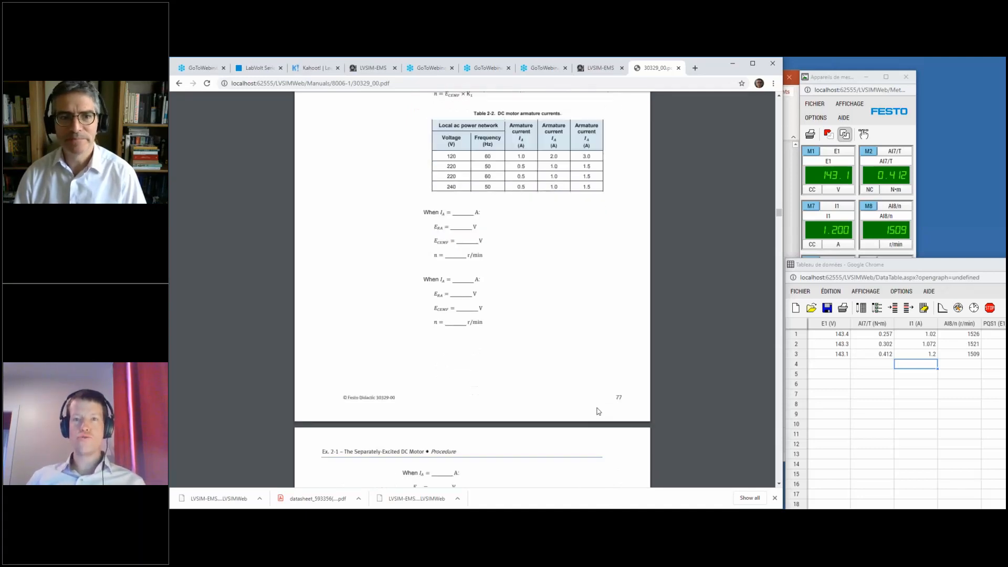
scroll(599, 411, "down", 3)
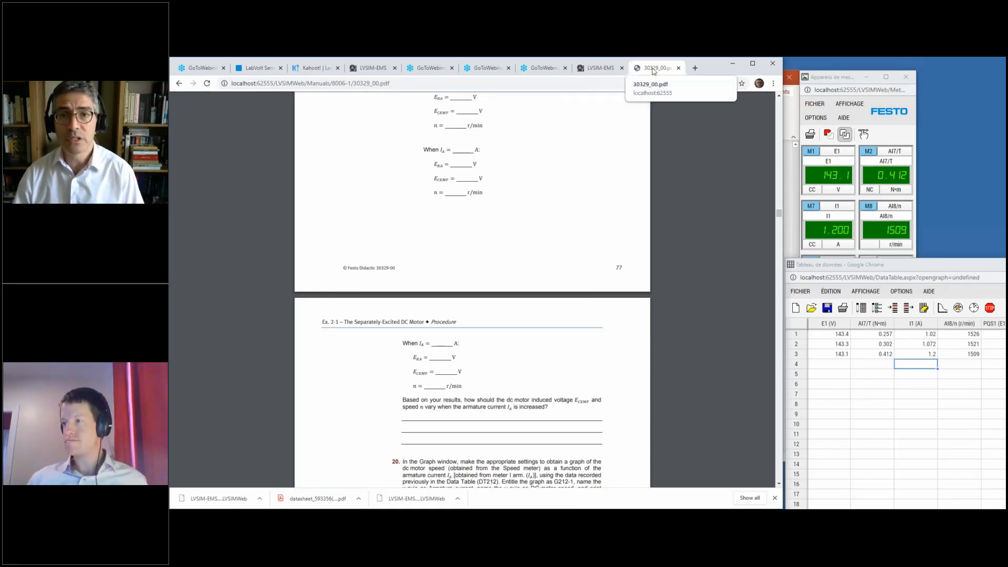
- Search the web for "lvsim-ems youtube" in a new tab and open the video "First steps using LVSIM-EMS"
left_click(695, 68)
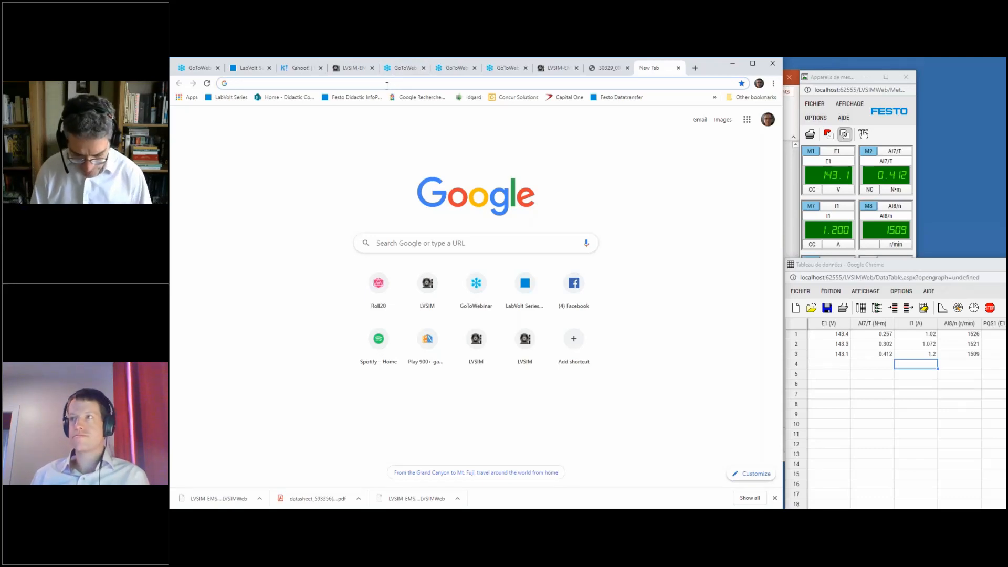
type("lvsim")
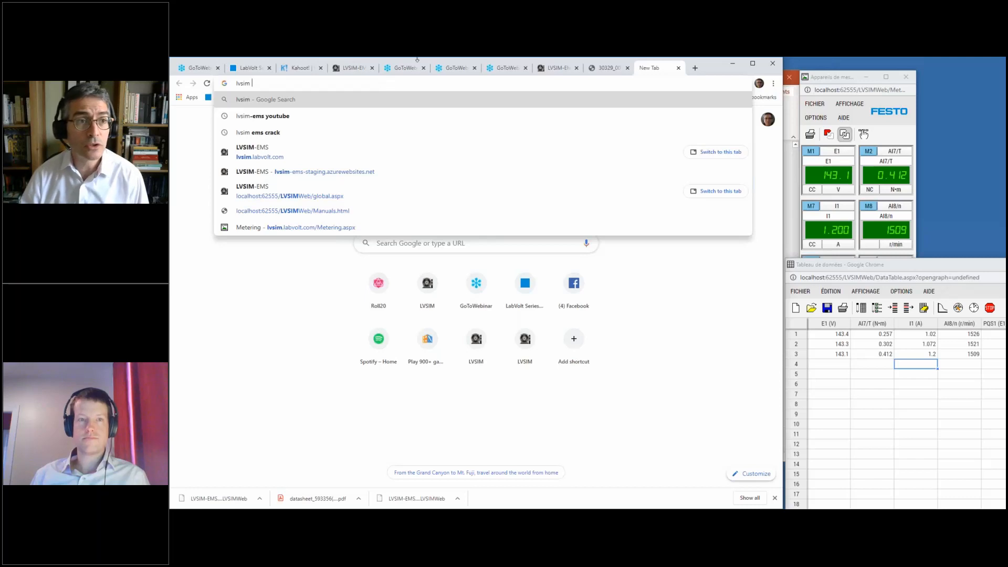
key("Down")
key("Return")
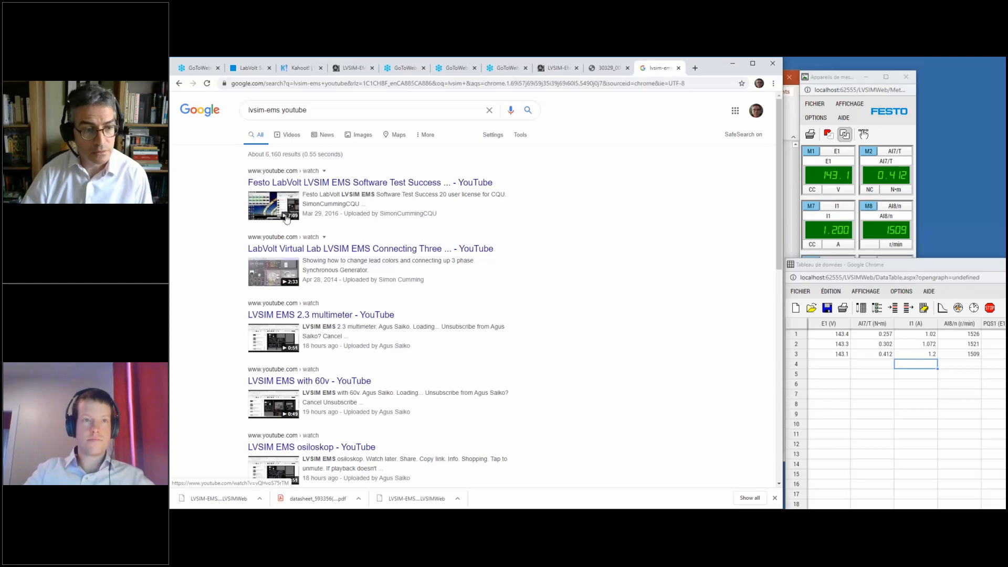
scroll(287, 219, "down", 3)
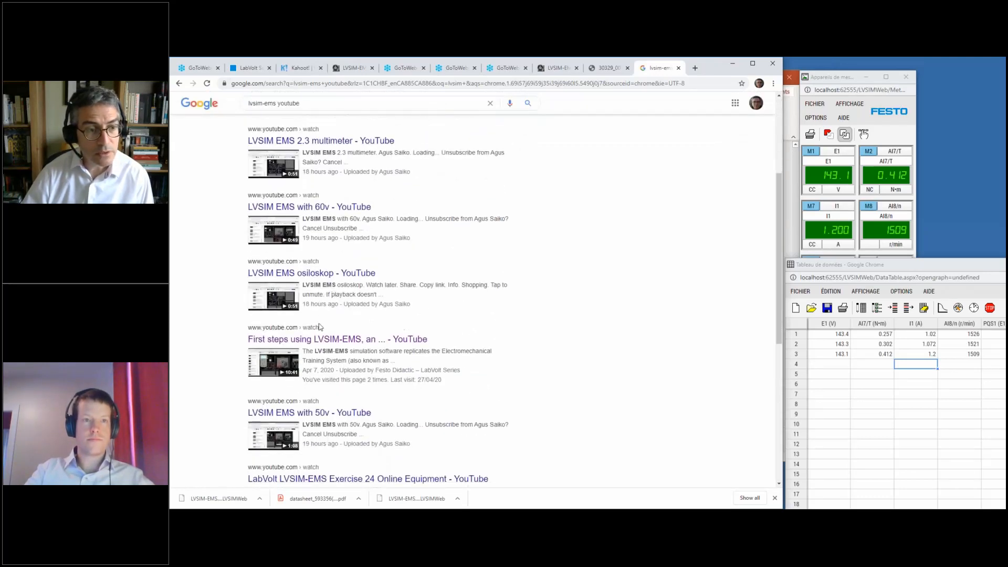
left_click(289, 360)
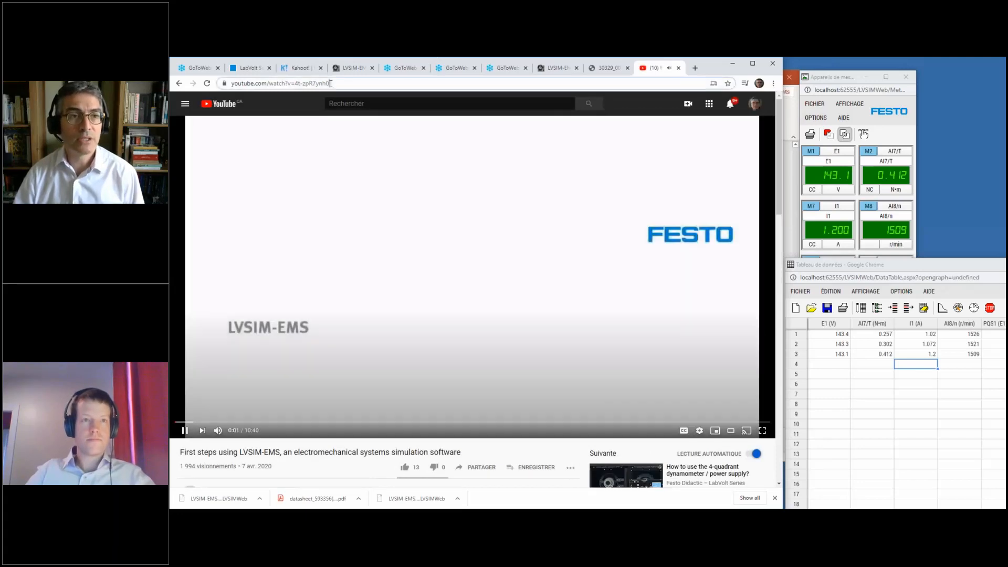
- Select the web address of the "First steps using LVSIM-EMS" video and pause its playback
left_click_drag(330, 83, 230, 84)
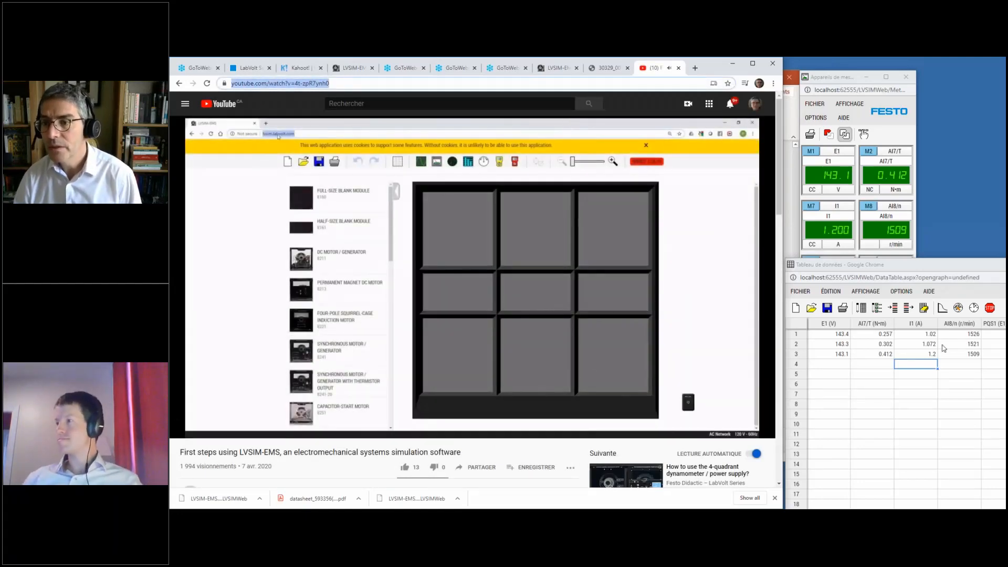
left_click(892, 306)
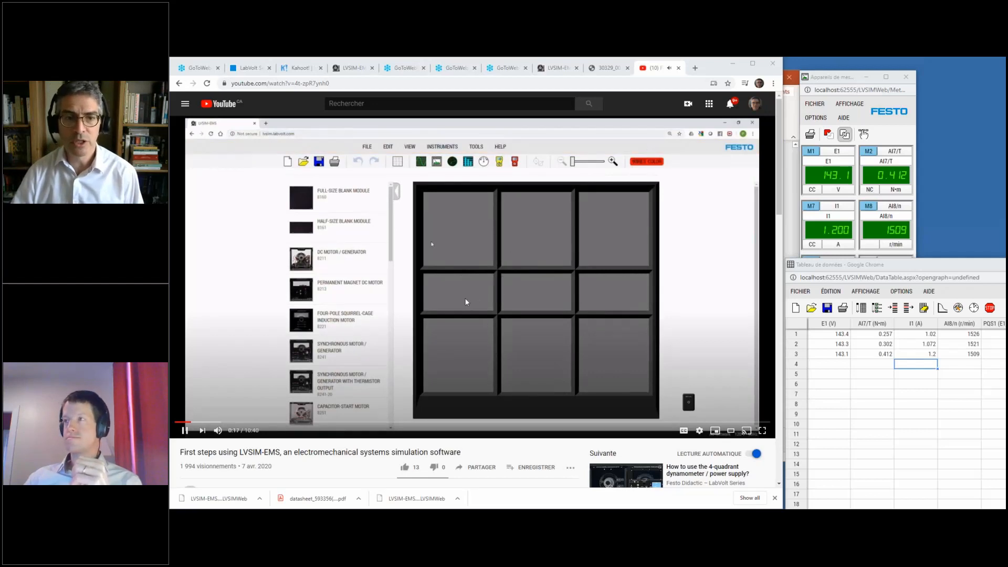
left_click(185, 434)
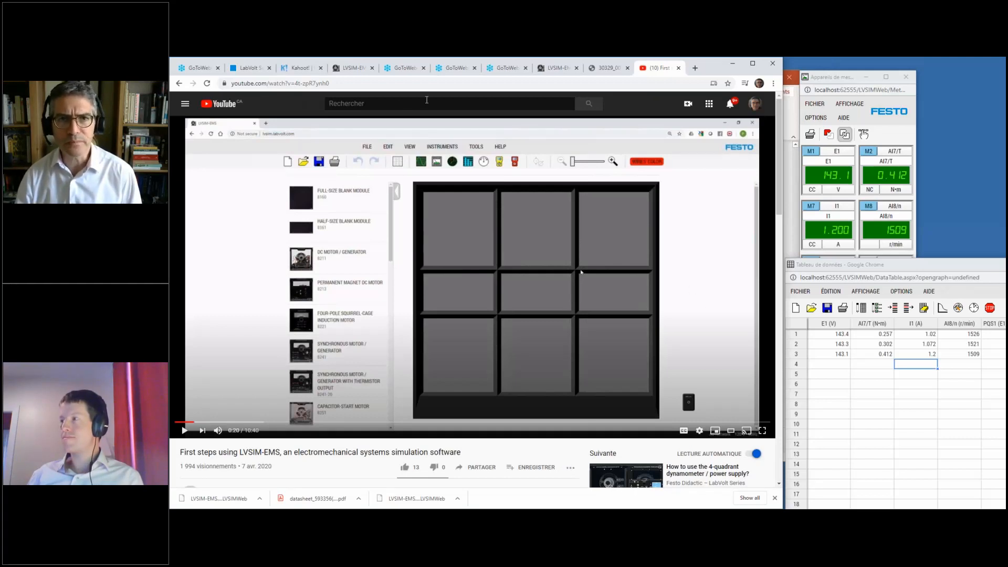
- Return to the LVSIM-EMS workstation, switch off the power supply and remove all banana-plug leads from the equipment
left_click(556, 67)
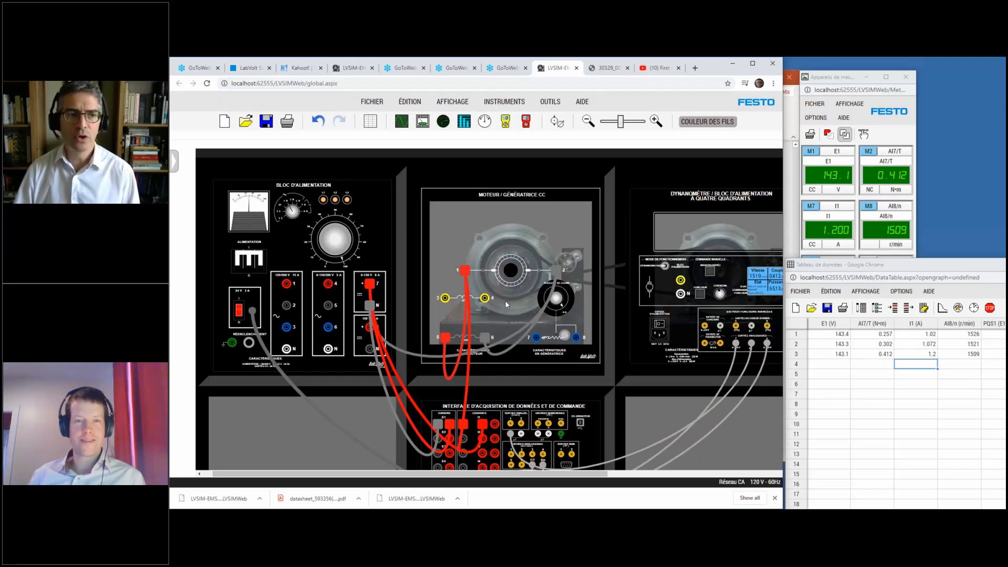
left_click(261, 269)
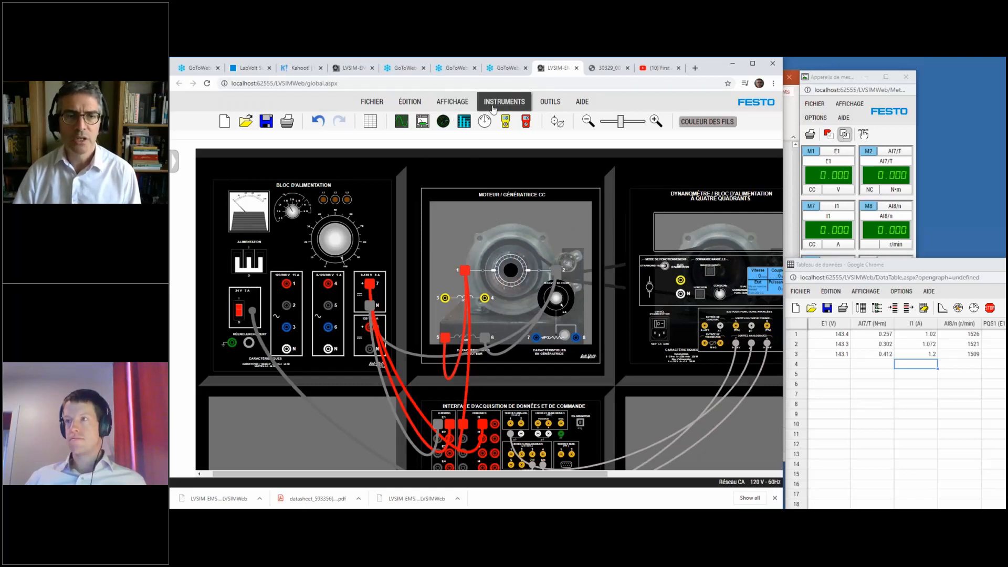
left_click(424, 108)
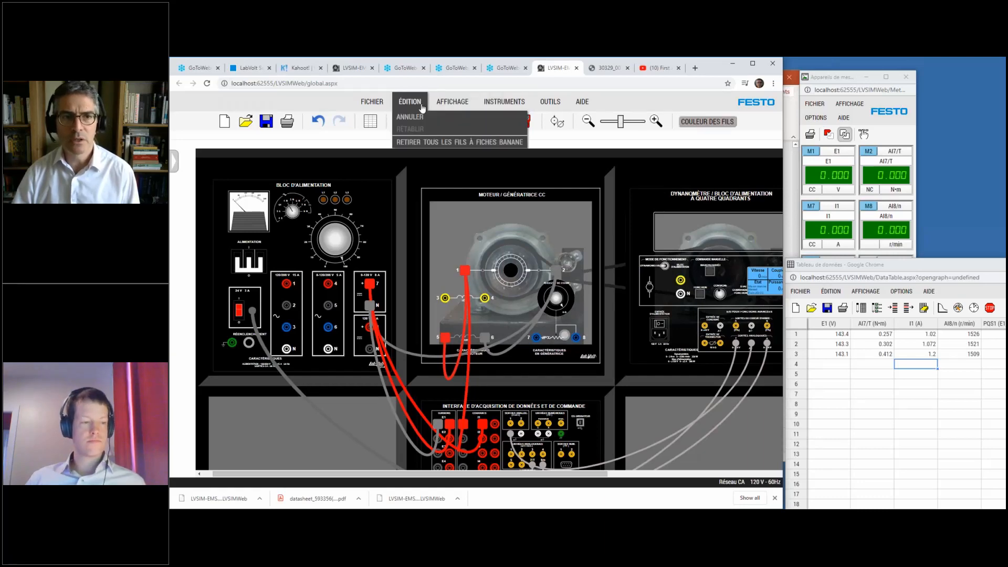
left_click(434, 143)
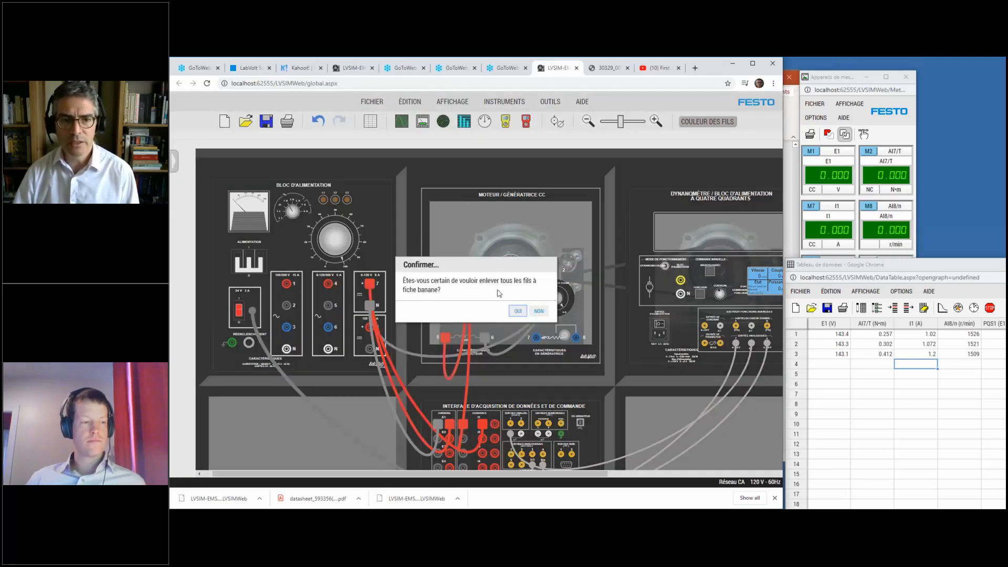
left_click(519, 312)
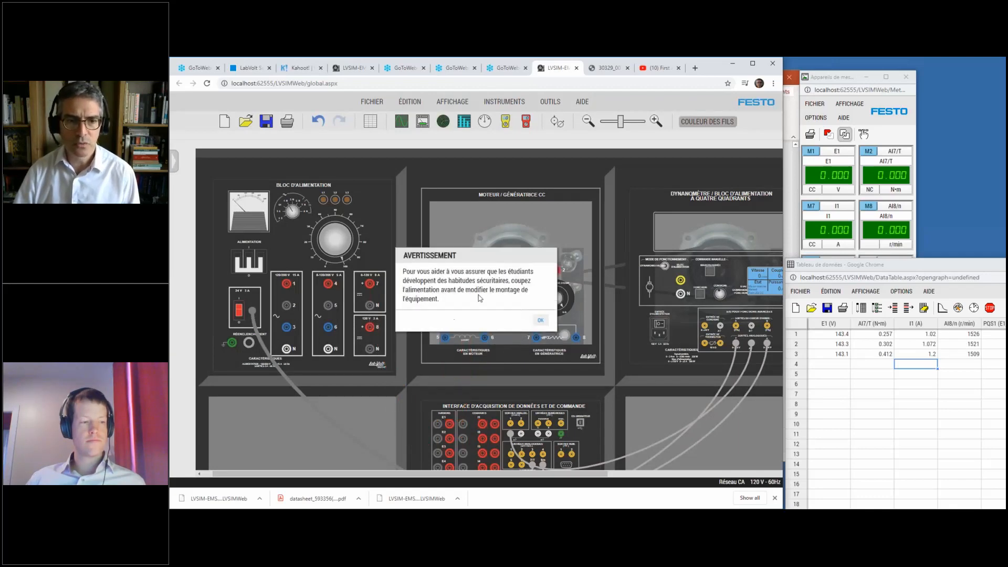
left_click(540, 320)
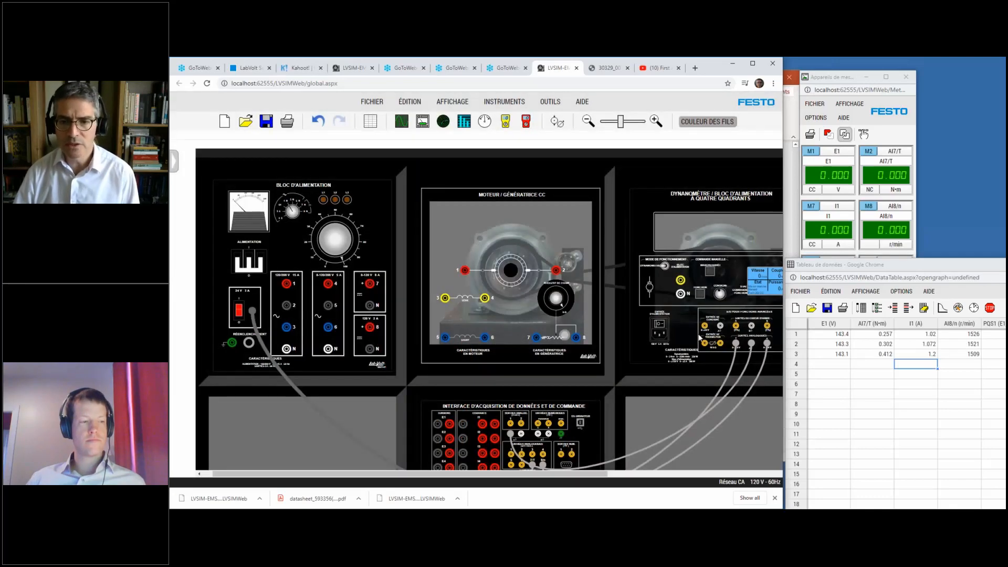
- Switch off the four-quadrant dynamometer and remove two of the leads from its analog outputs
right_click(743, 345)
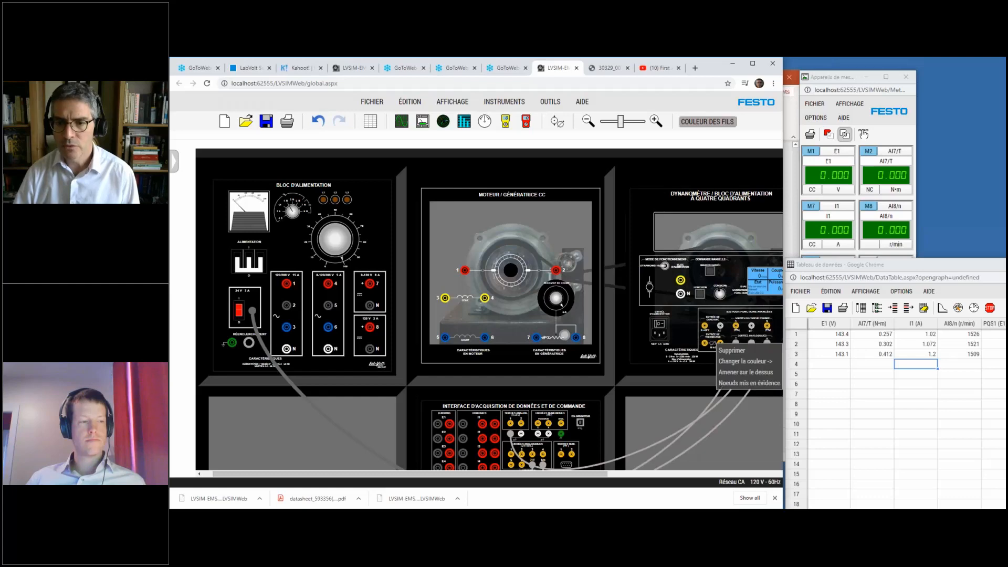
left_click(736, 347)
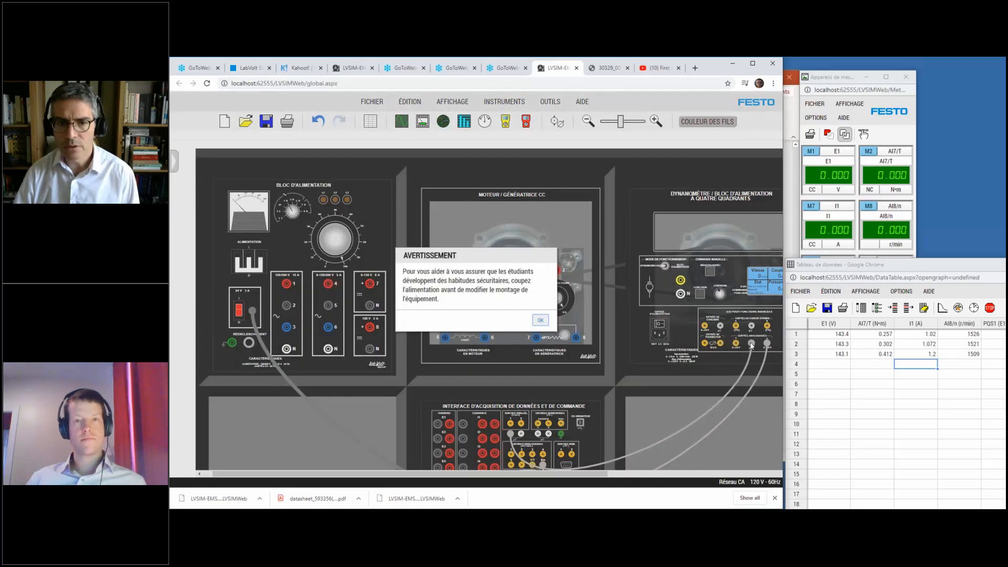
left_click(539, 321)
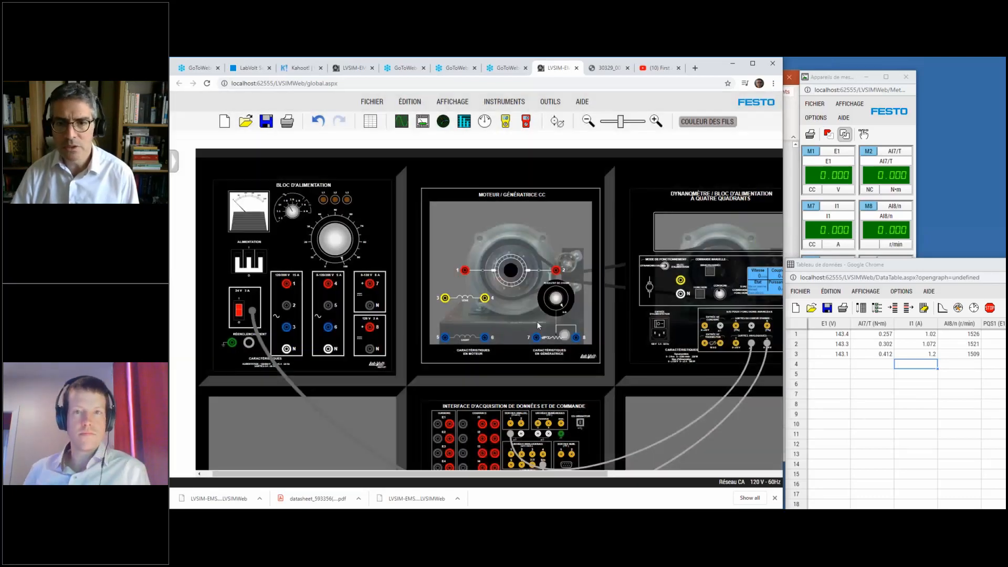
left_click(660, 327)
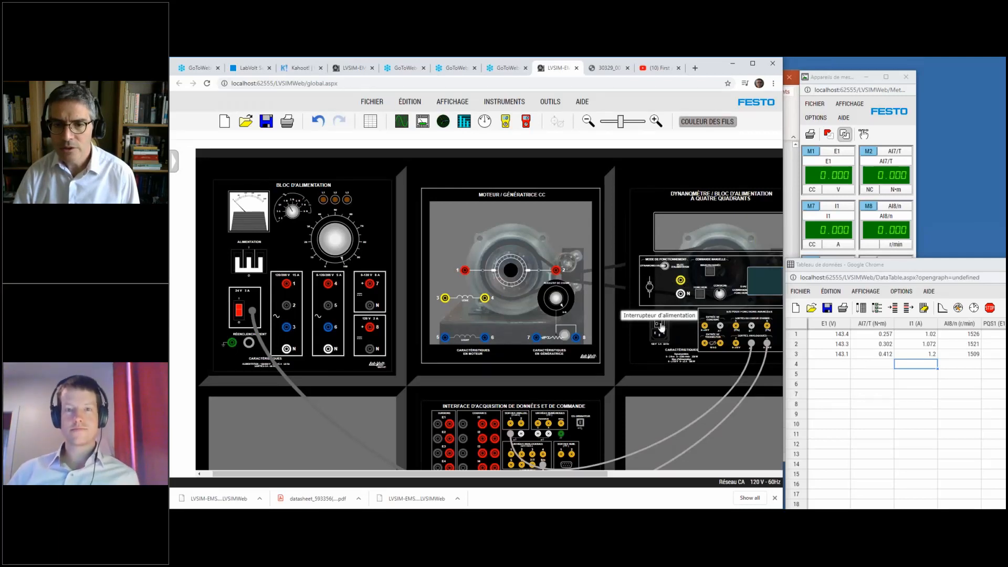
right_click(764, 345)
left_click(760, 350)
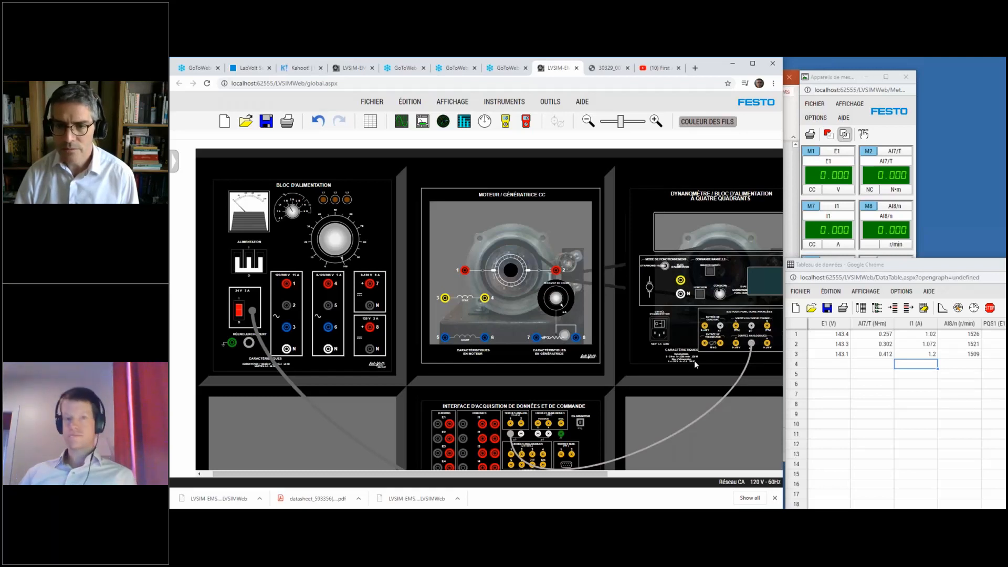
- Delete the remaining signal lead and the 24 V power cable connected to the data acquisition and control interface
scroll(668, 364, "down", 2)
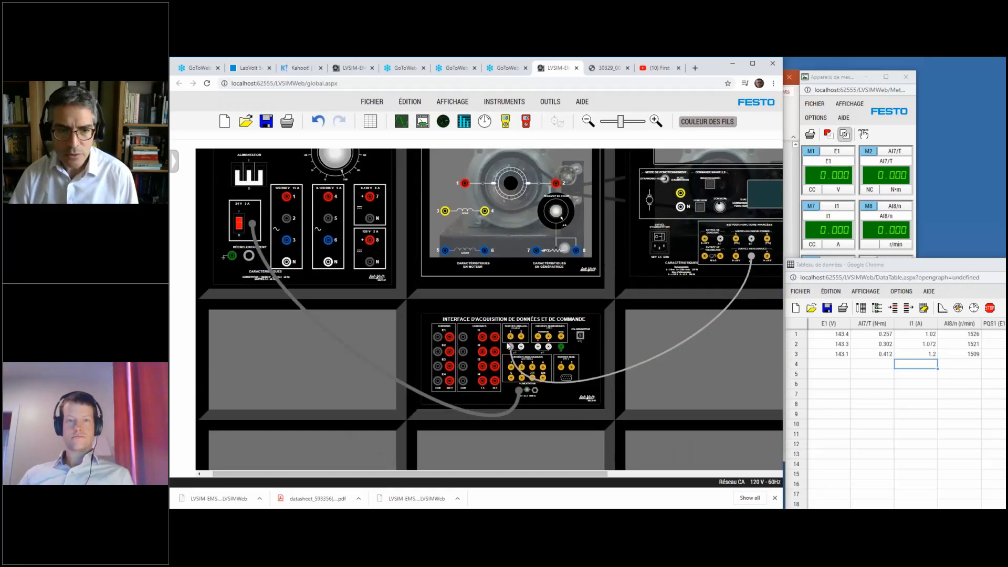
right_click(513, 351)
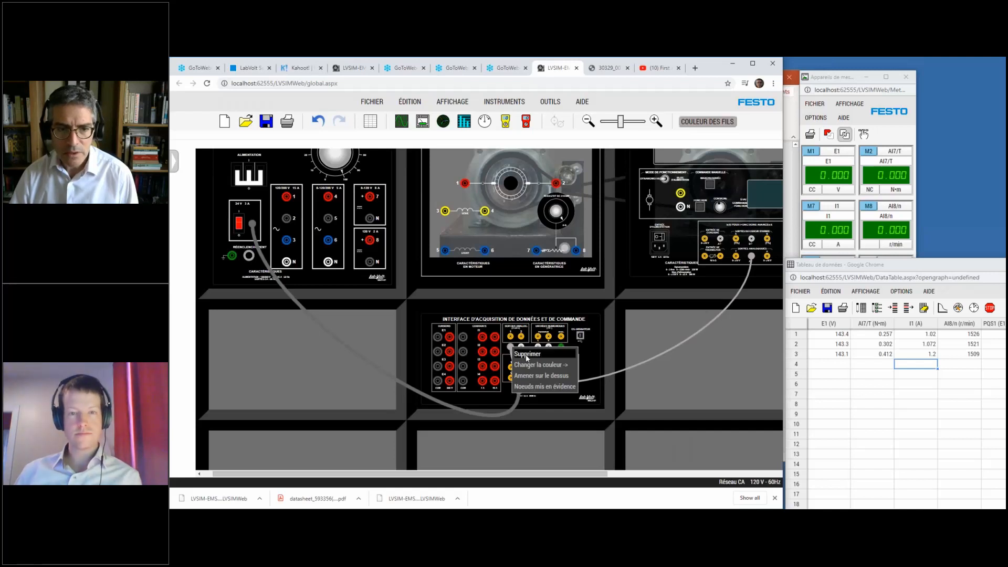
left_click(525, 356)
right_click(518, 391)
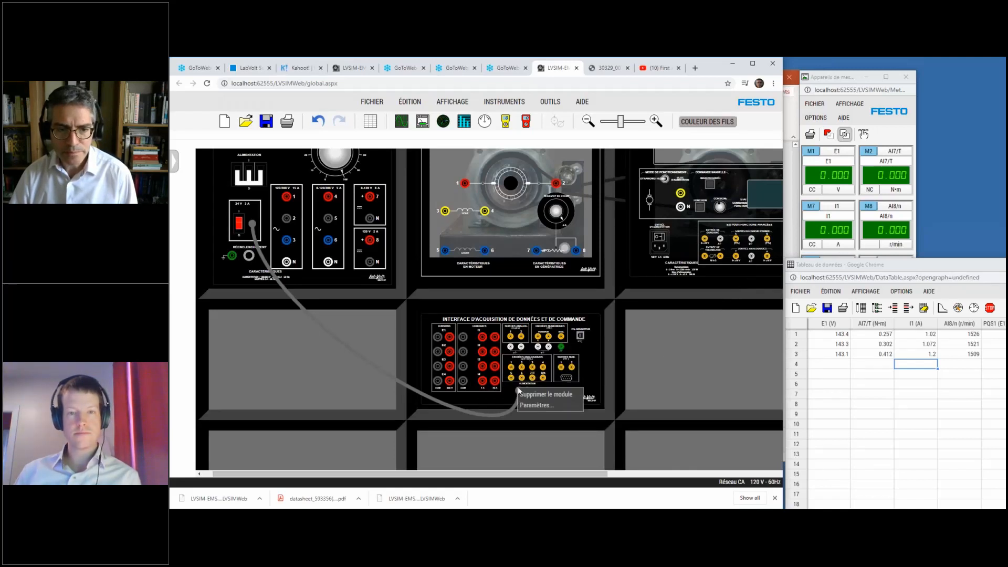
left_click(512, 411)
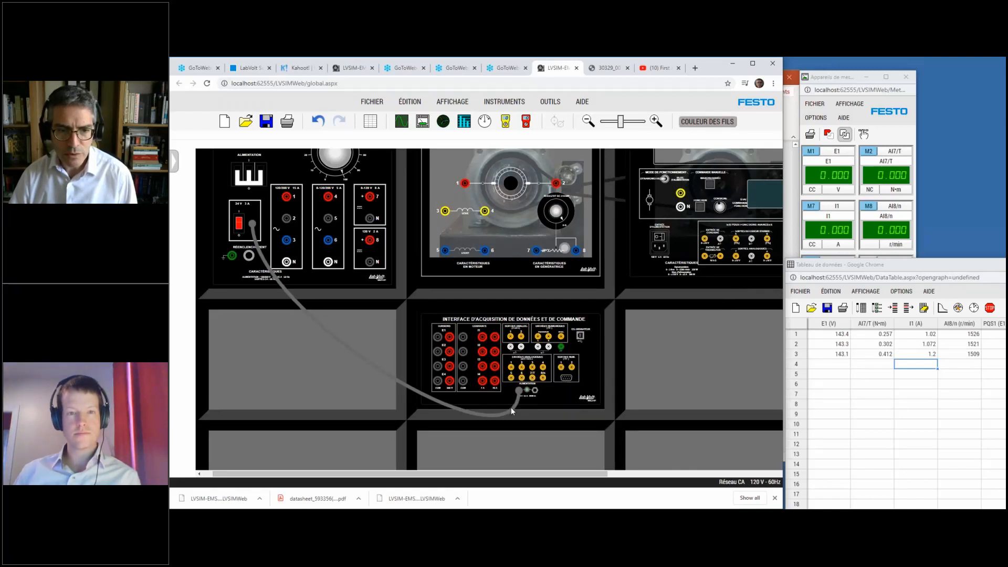
right_click(521, 393)
left_click(523, 402)
scroll(517, 386, "up", 2)
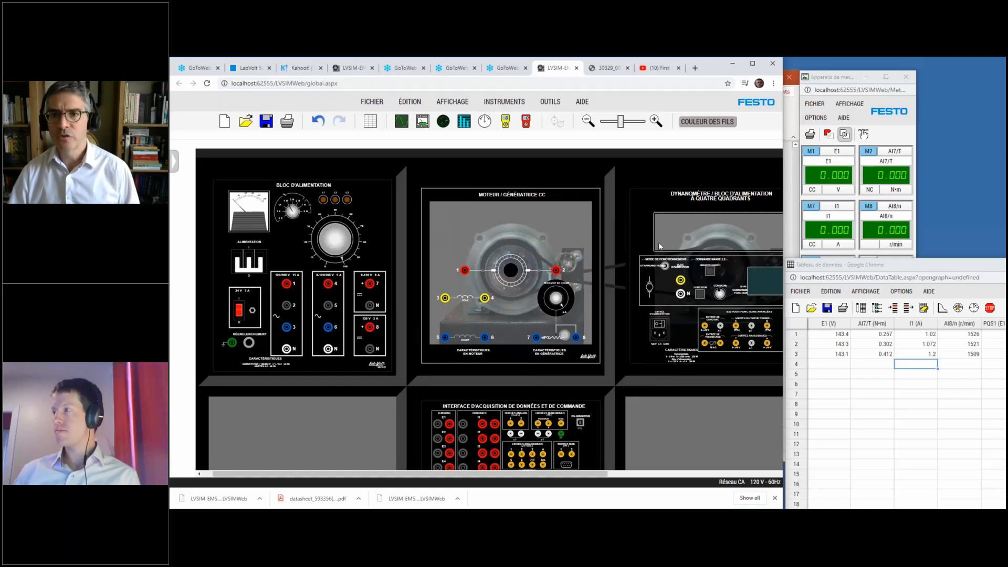
- Move the data table over the workstation and clear all of its recorded data
left_click(837, 262)
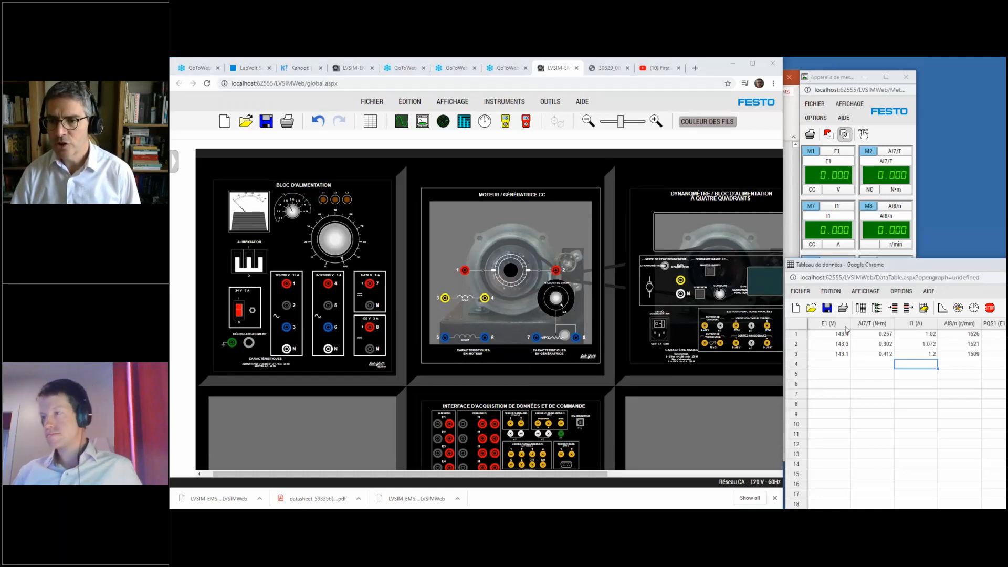
left_click_drag(854, 261, 632, 250)
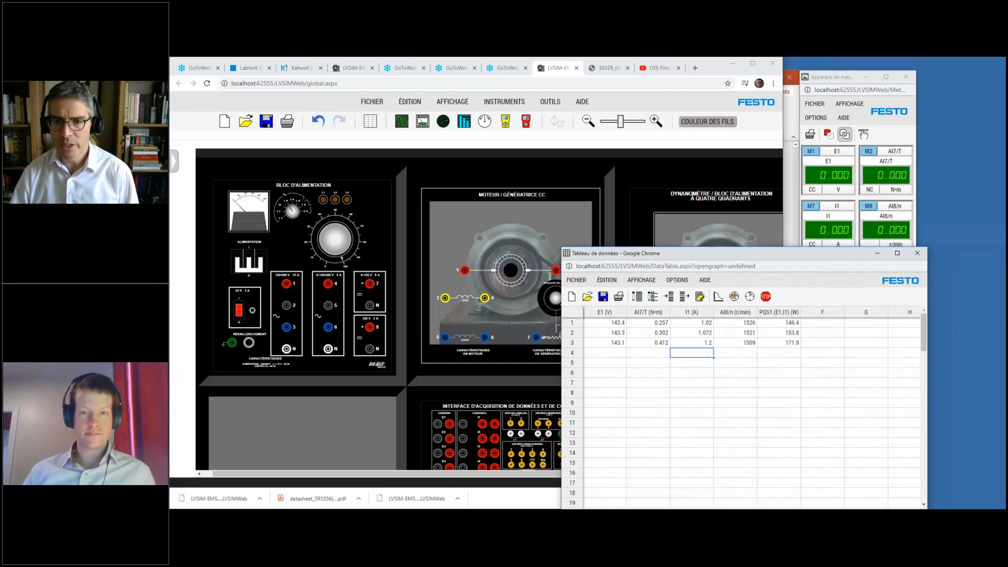
left_click(699, 297)
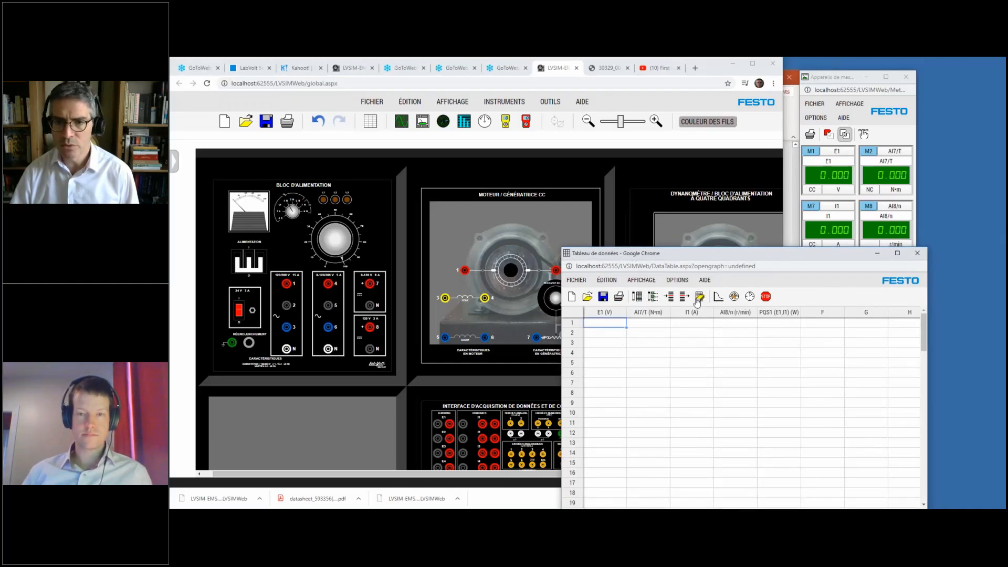
- Close the data table window and the metering window
left_click_drag(700, 259, 578, 267)
left_click(812, 258)
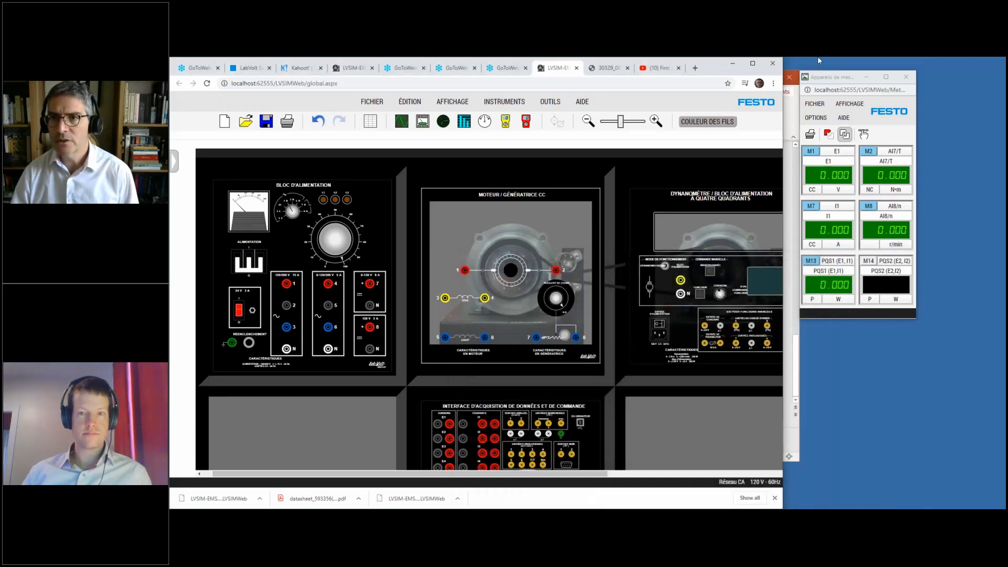
left_click_drag(822, 90, 680, 104)
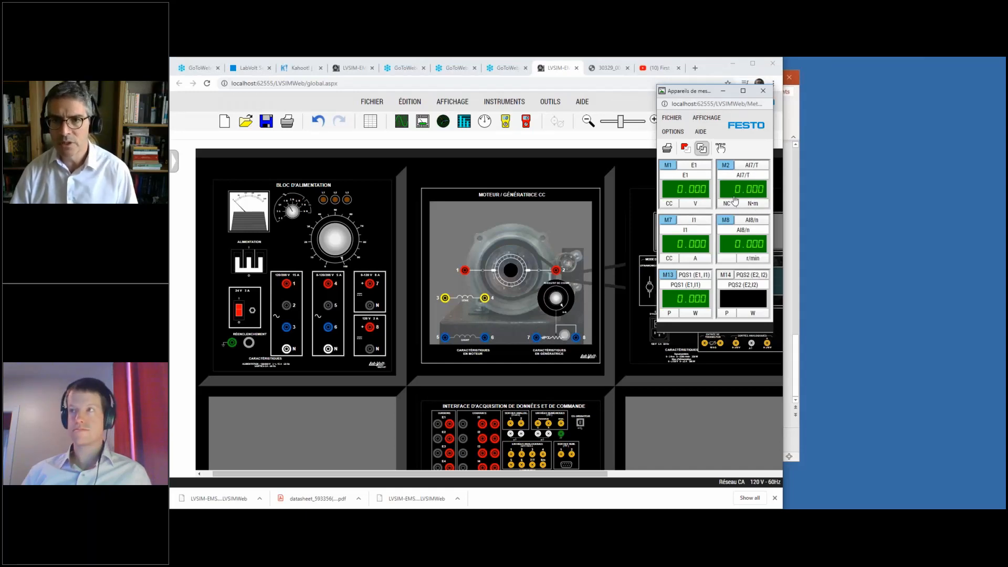
left_click(763, 94)
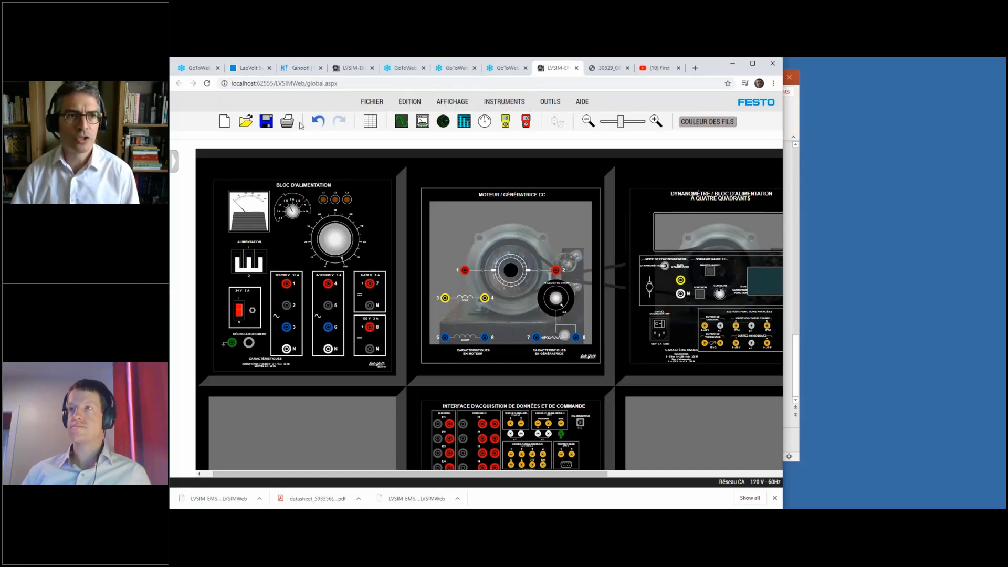
- Save the workstation setup to a file named Ex2_1
left_click(266, 122)
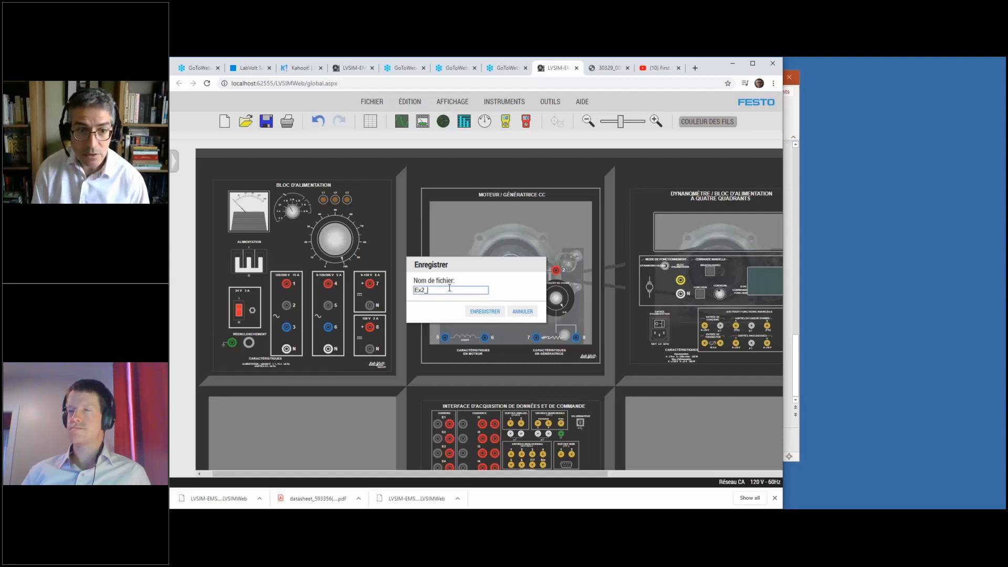
type("1")
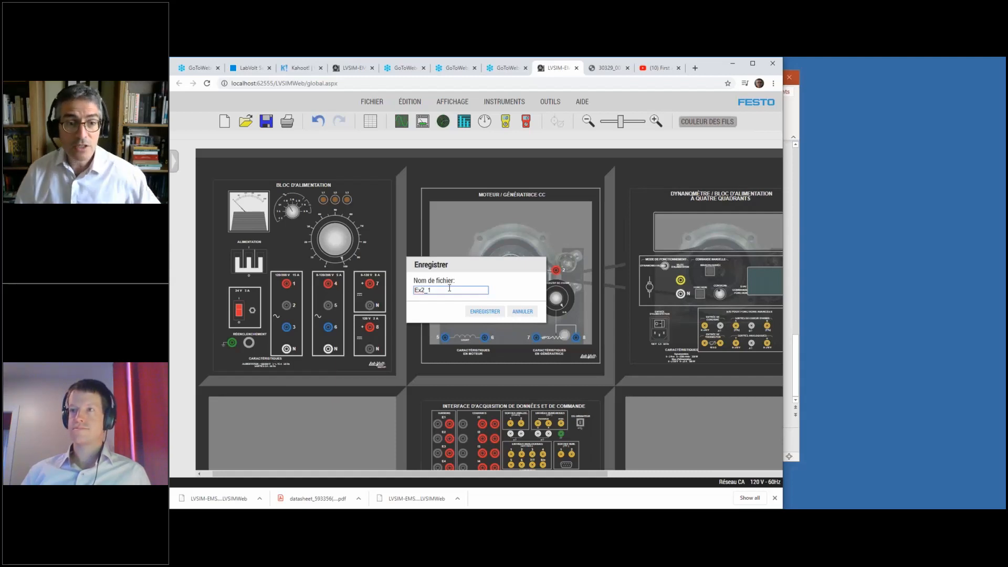
left_click(490, 315)
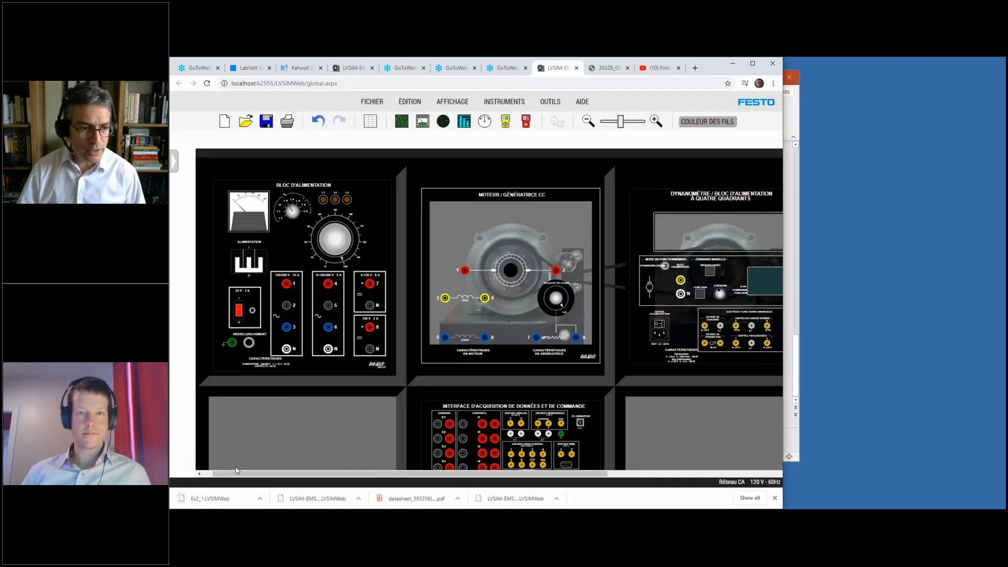
- Try to open the downloaded Ex2_1.LVSIMWeb file, and show it in a compact Téléchargements folder window over the workstation
left_click(217, 499)
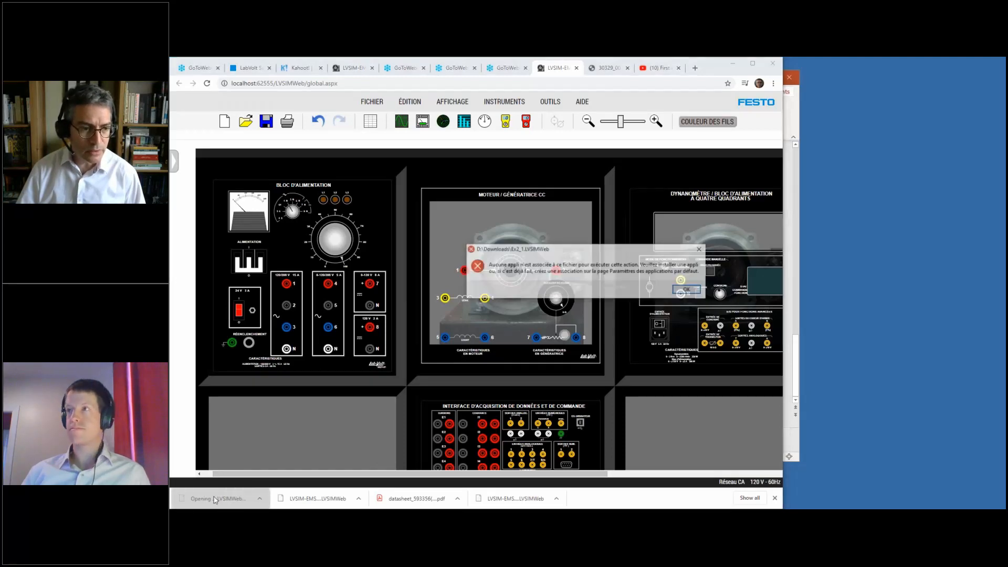
left_click(701, 249)
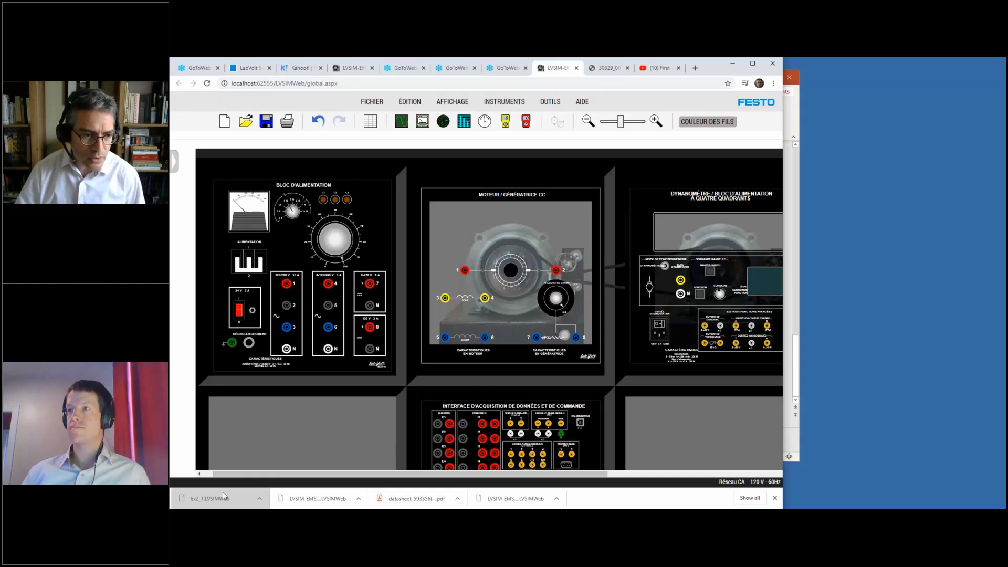
left_click(260, 499)
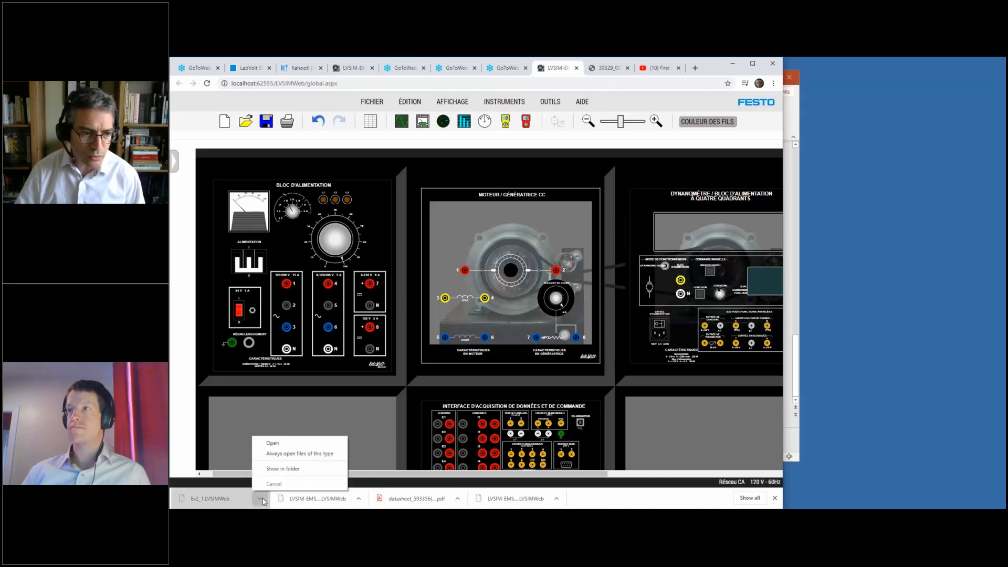
left_click(283, 469)
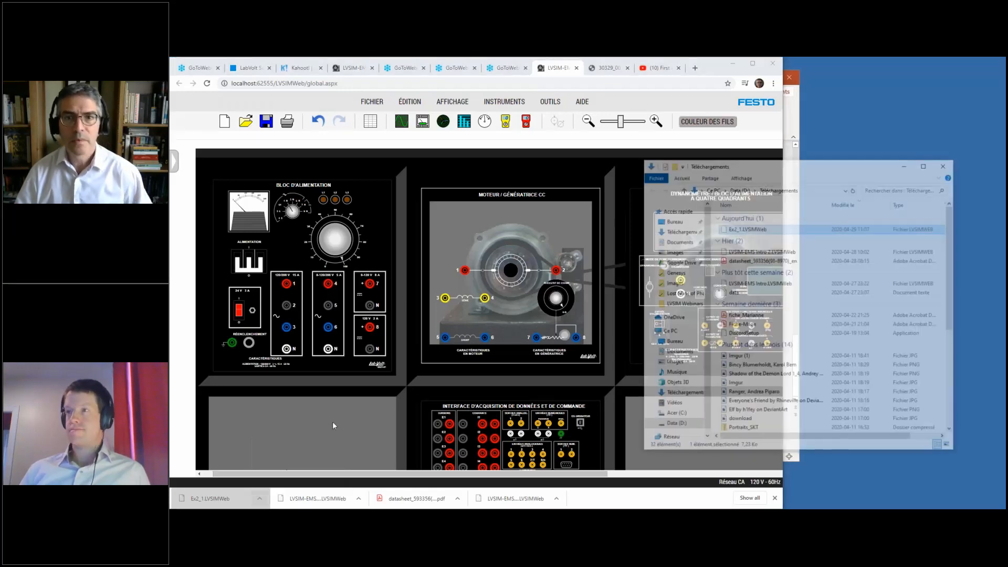
left_click_drag(790, 166, 636, 158)
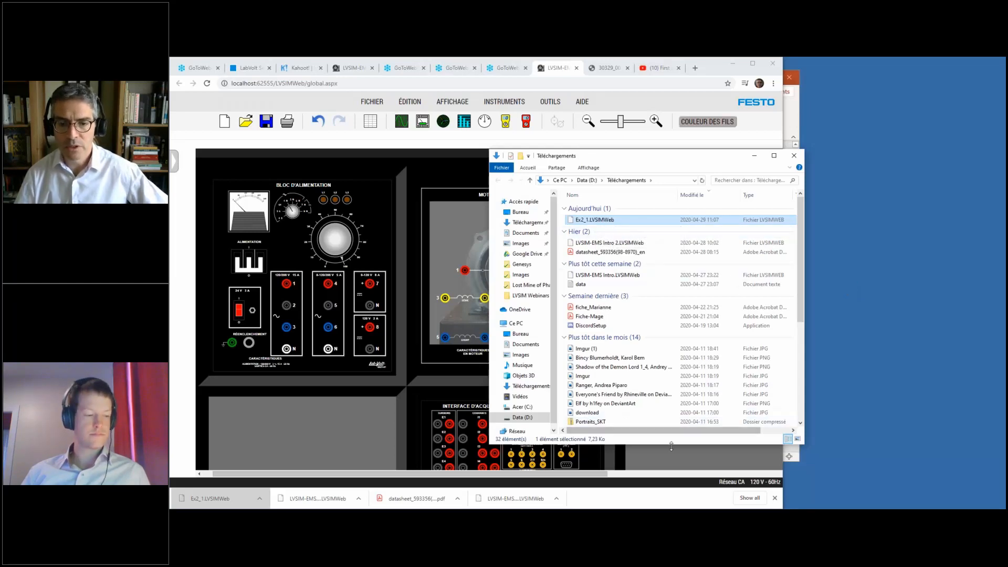
left_click_drag(671, 449, 705, 201)
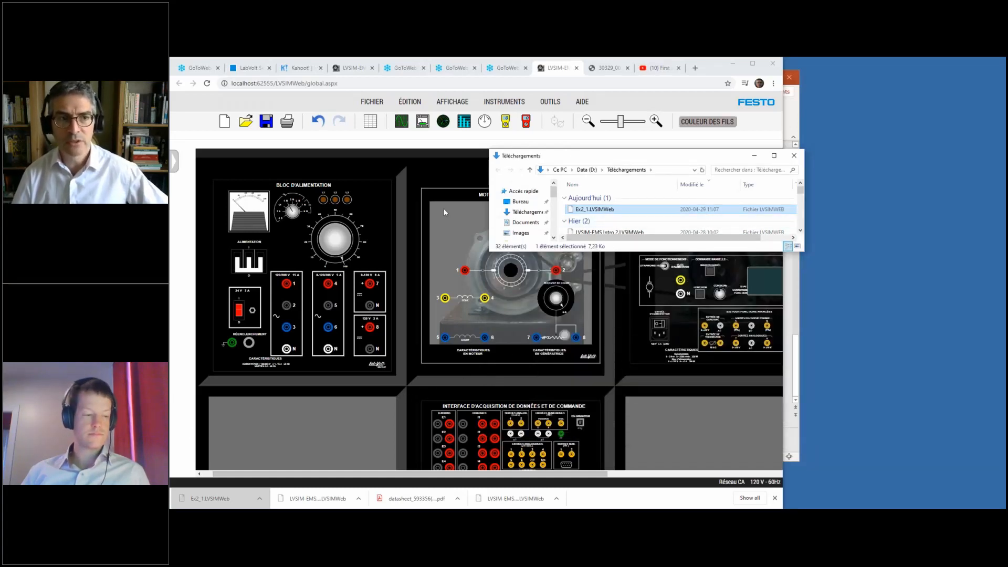
- Examine the options for opening a setup from the server or from local memory, and close them without opening a file
left_click(245, 124)
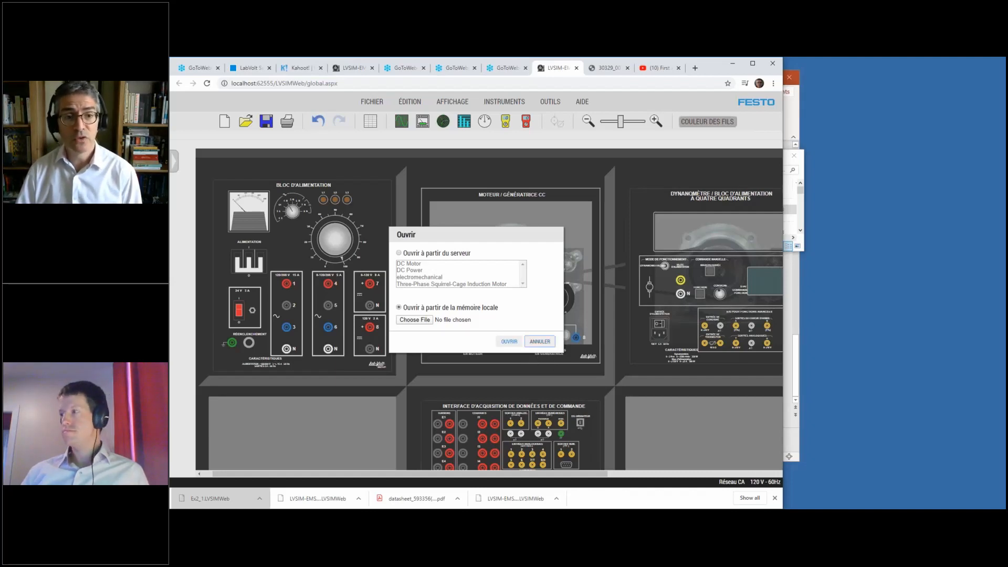
left_click(540, 342)
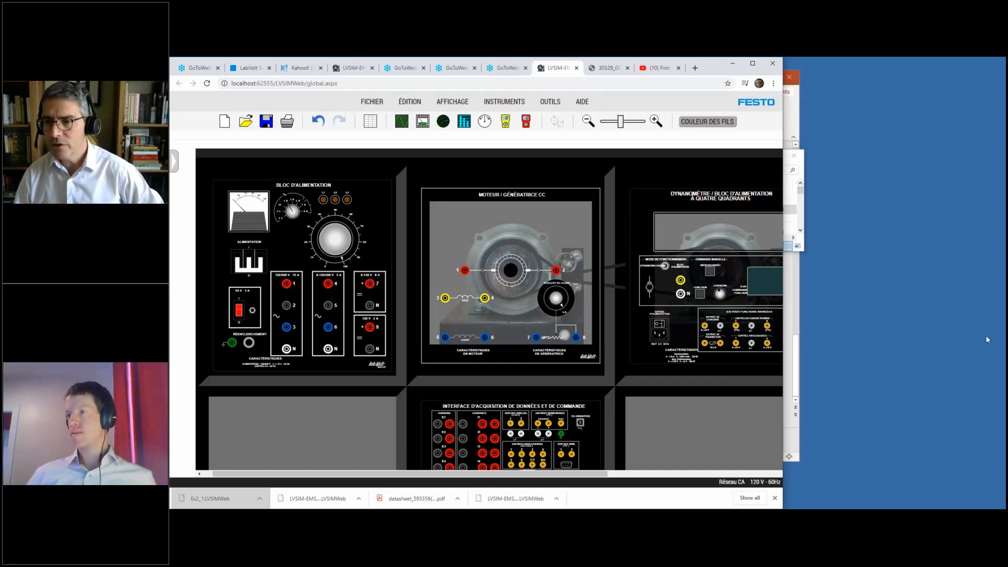
left_click(888, 281)
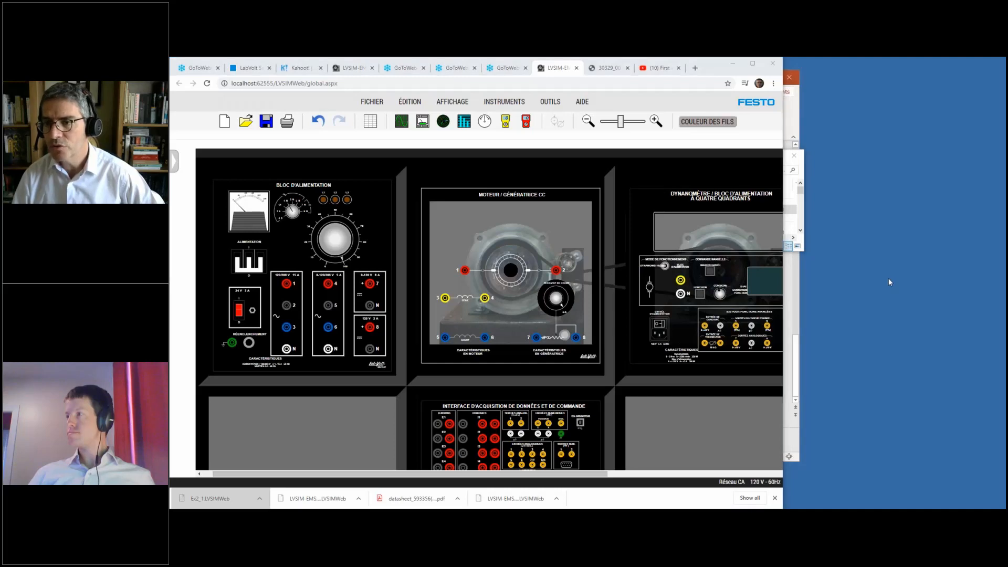